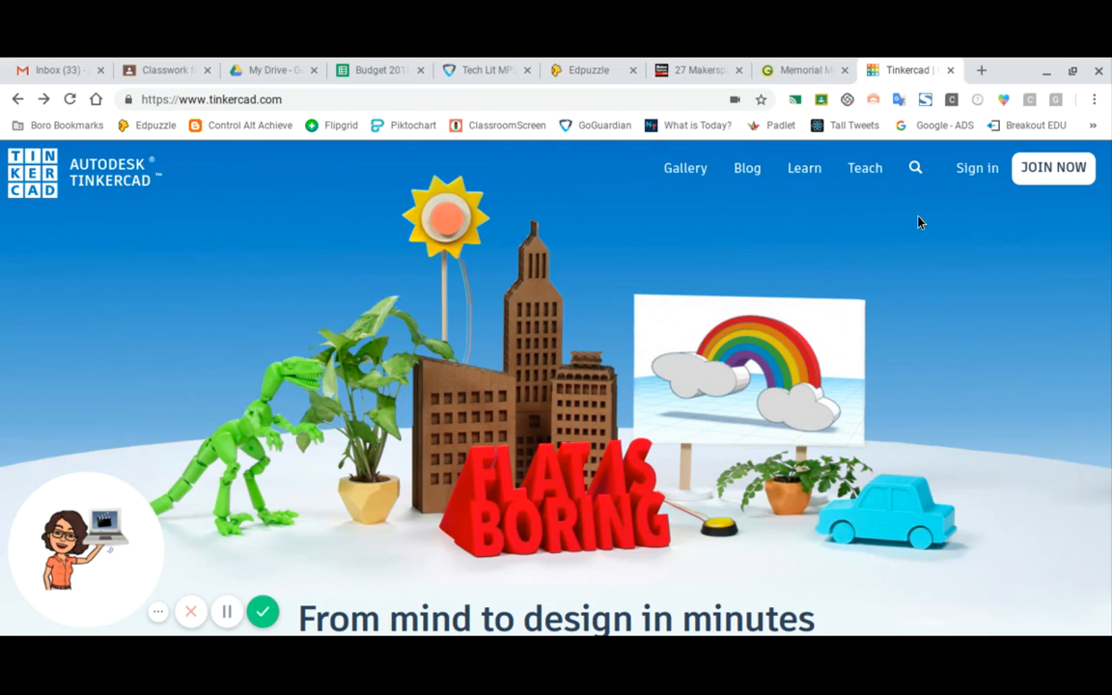
Sign in using Google as the social provider and continue past the Autodesk terms page.
click(1000, 172)
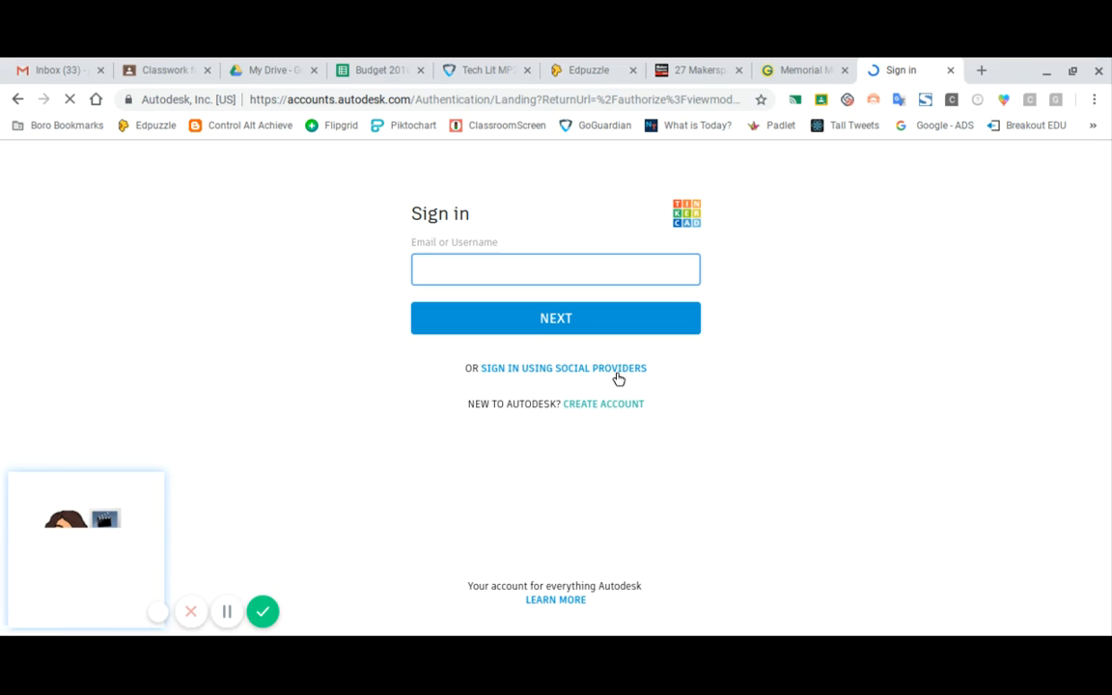
click(543, 371)
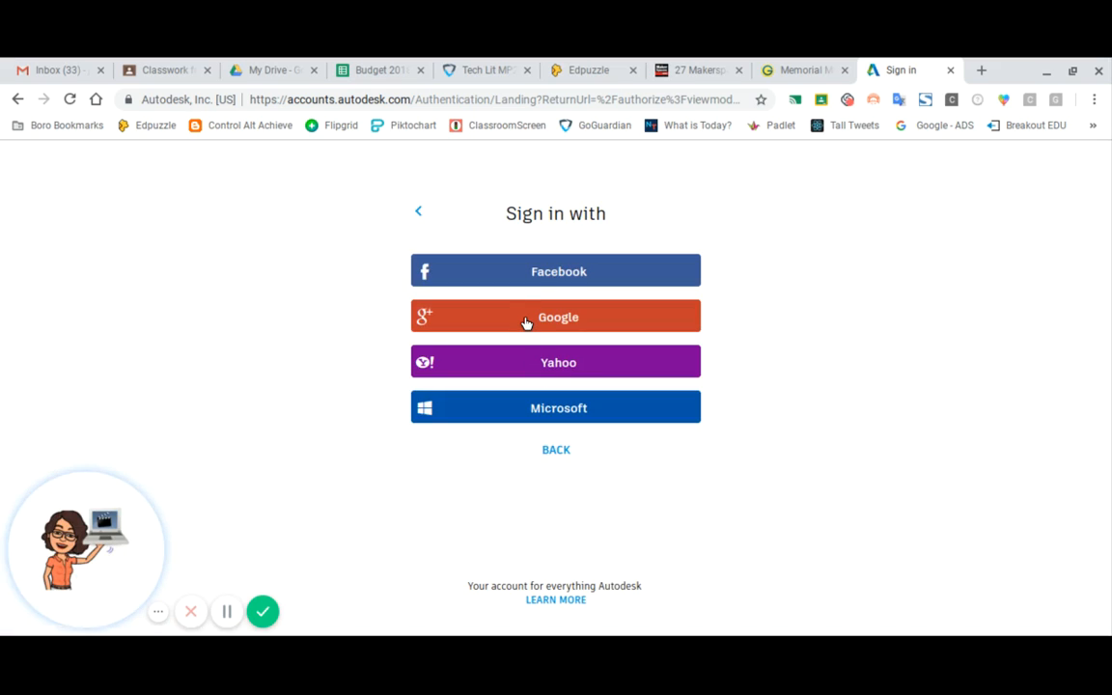
click(526, 323)
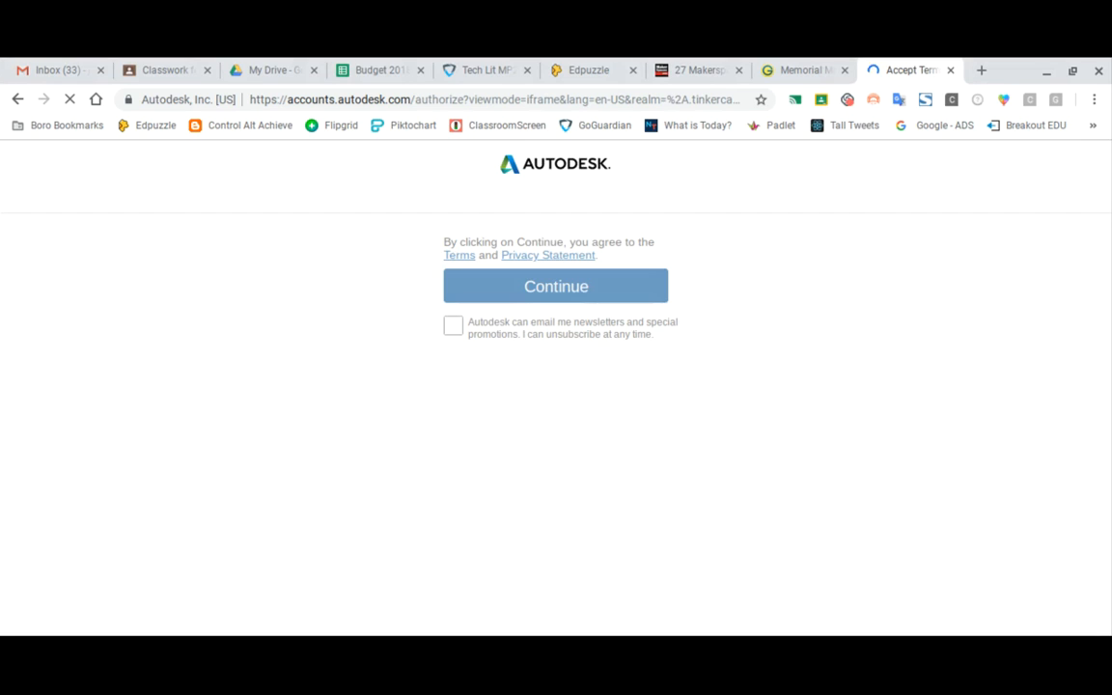
click(453, 327)
click(488, 323)
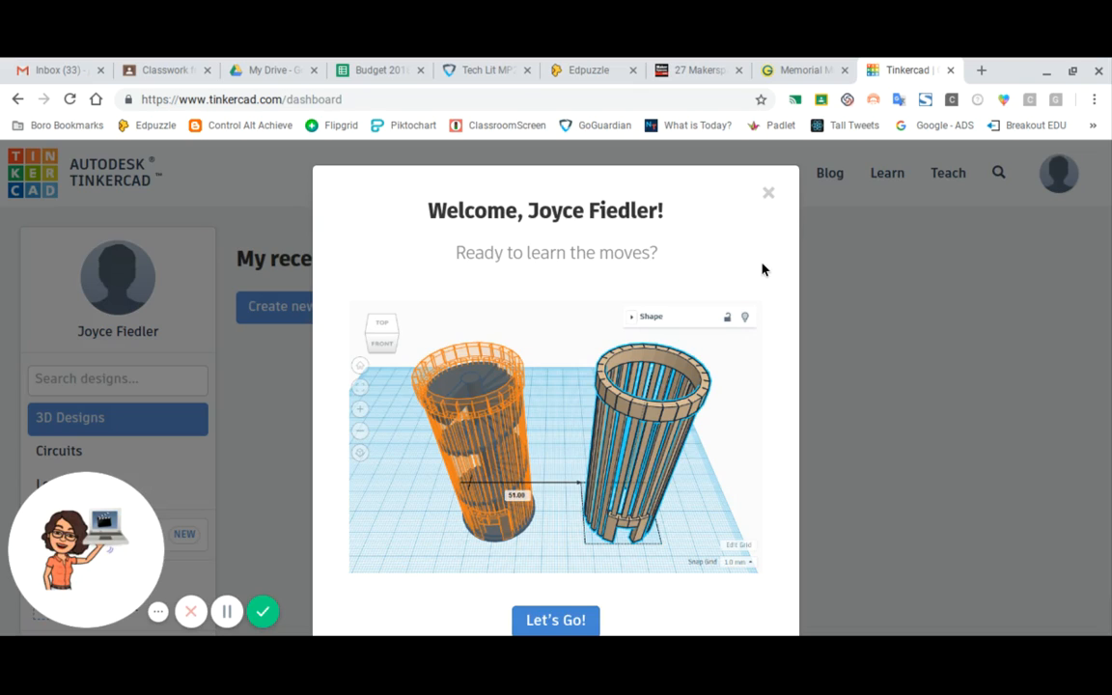
Dismiss the welcome dialog and create a new 3D design.
click(768, 195)
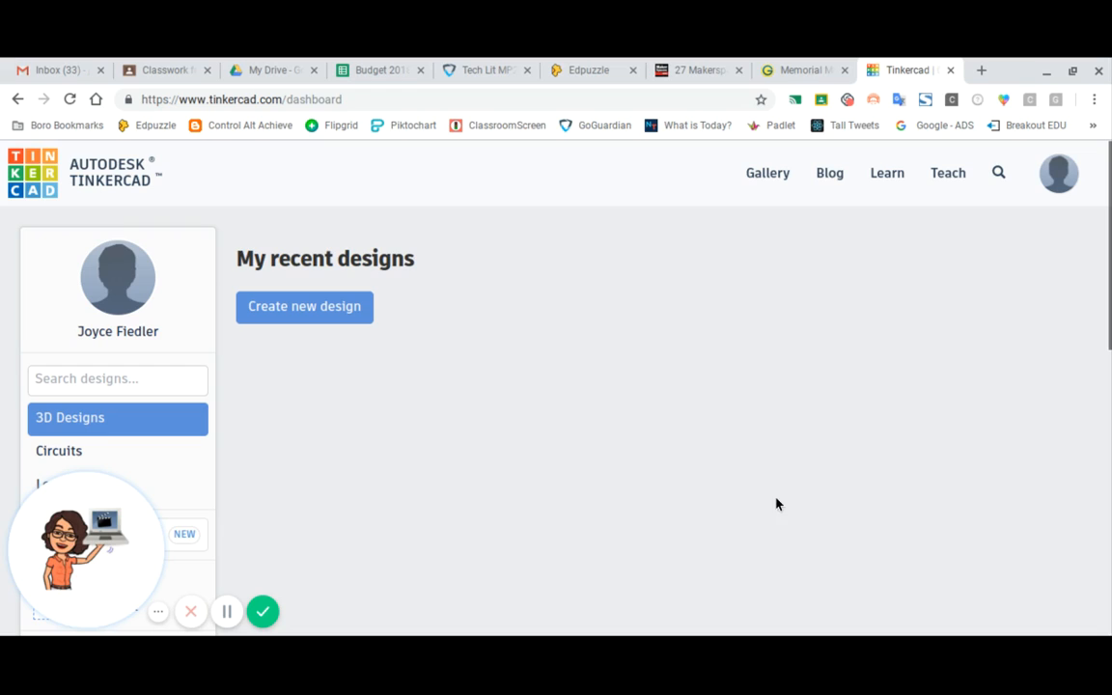
click(296, 315)
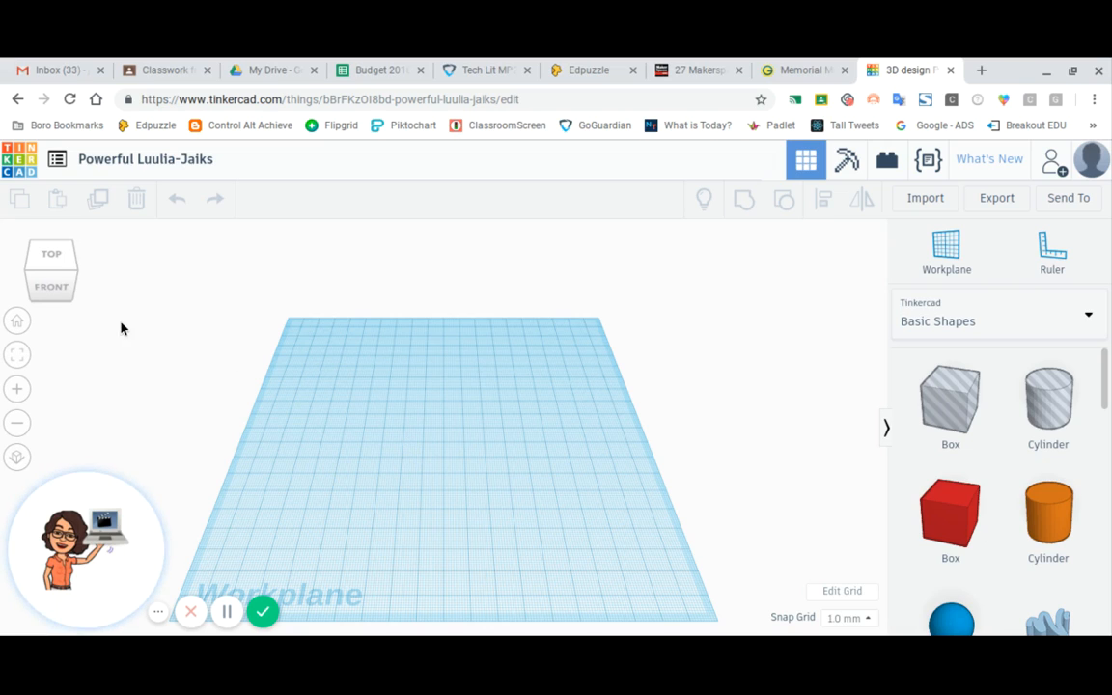
click(55, 287)
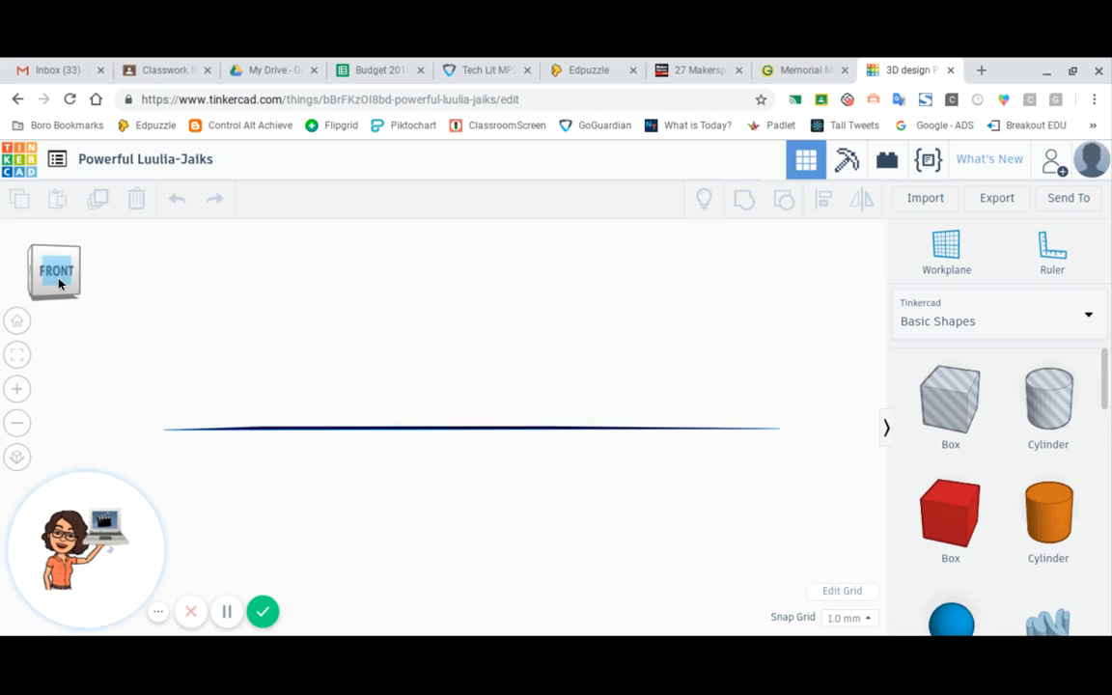
click(59, 285)
click(58, 284)
drag(59, 281, 57, 282)
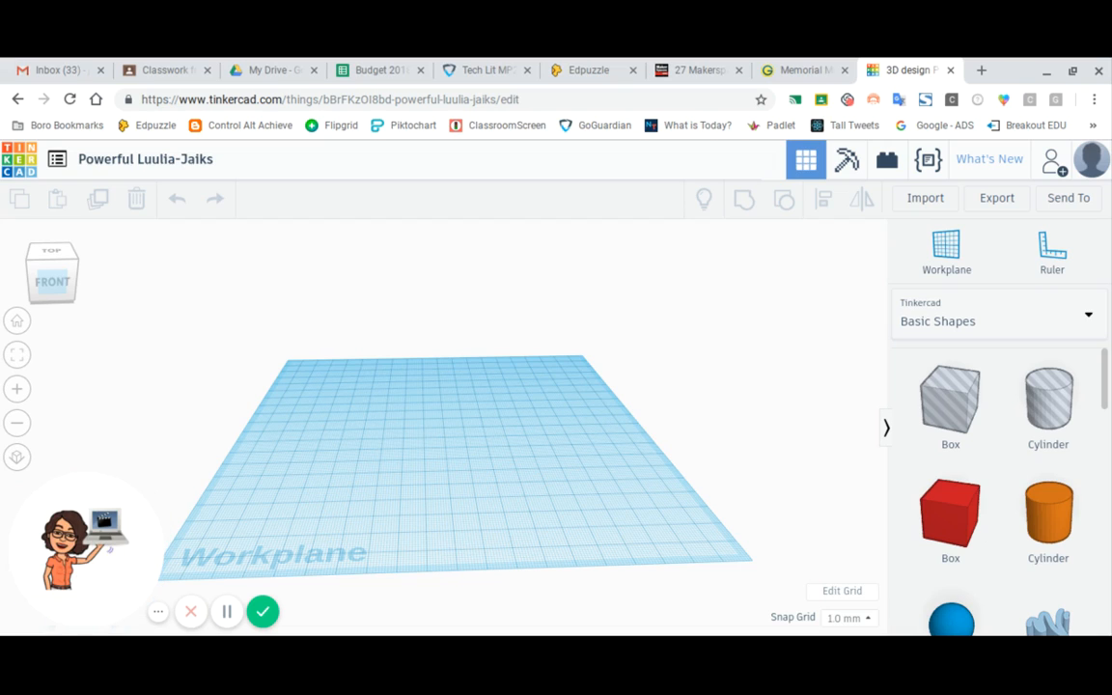
click(1088, 323)
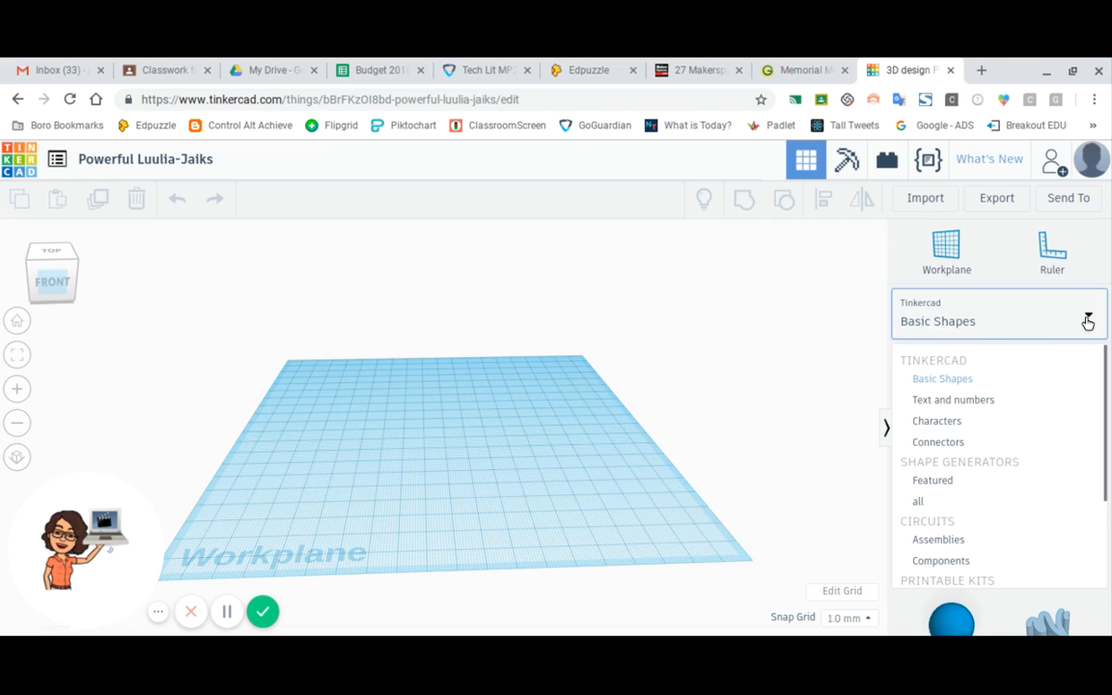
click(936, 333)
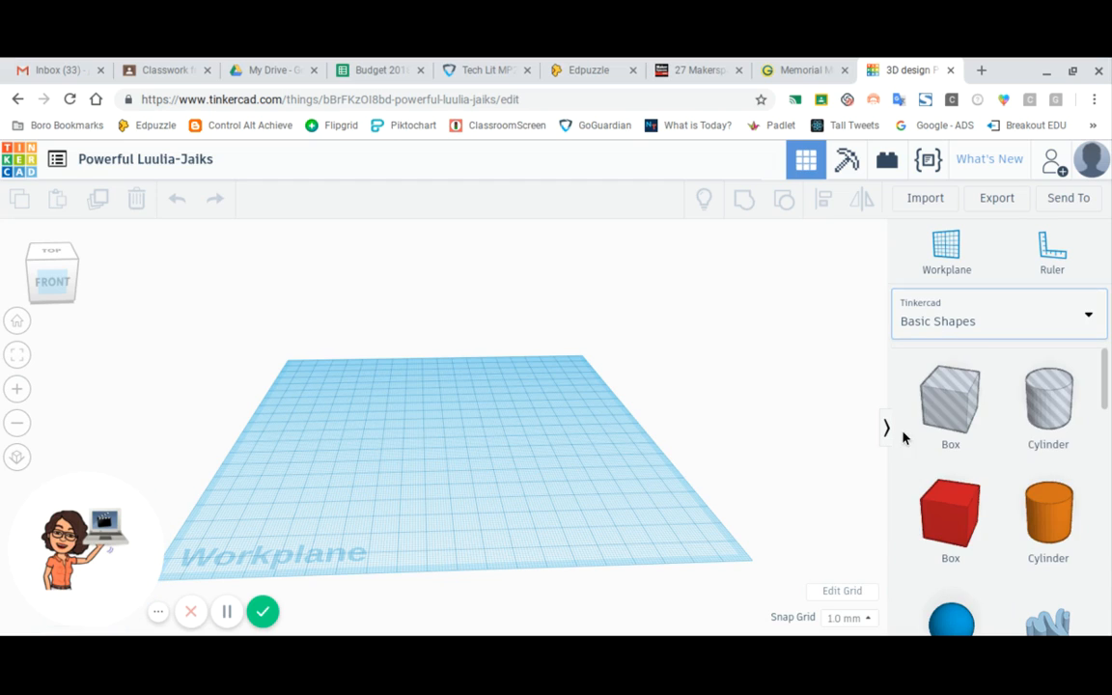
Place a solid red Box from Basic Shapes on the workplane, slightly right of its centre.
scroll(984, 469, down, 3)
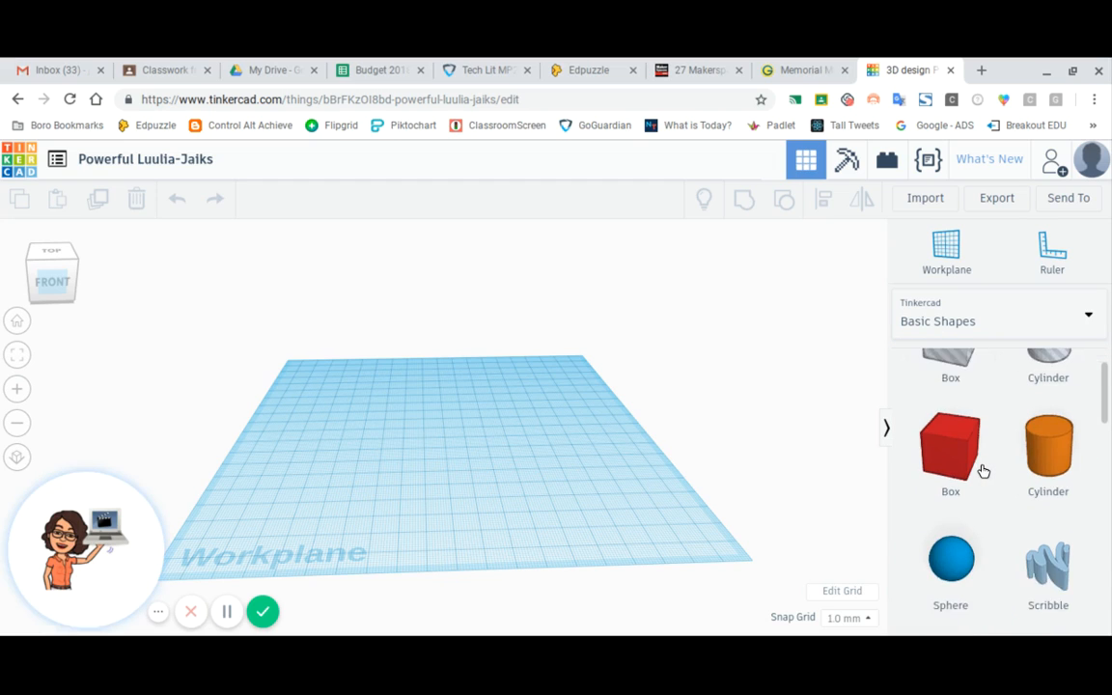
scroll(984, 470, down, 6)
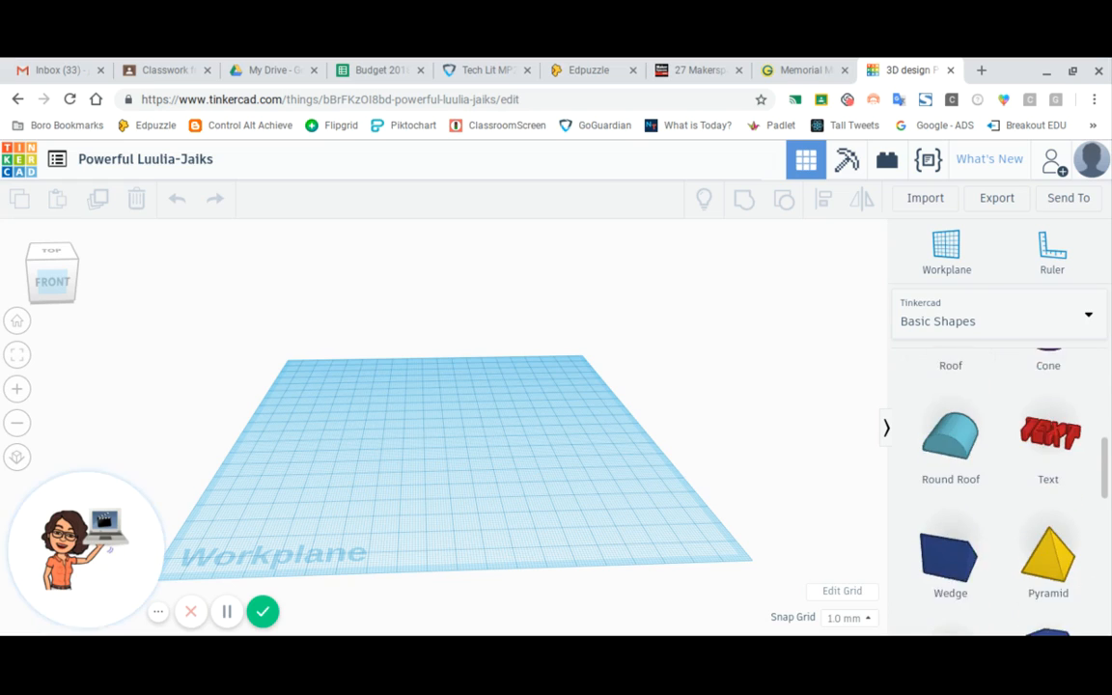
scroll(983, 470, up, 6)
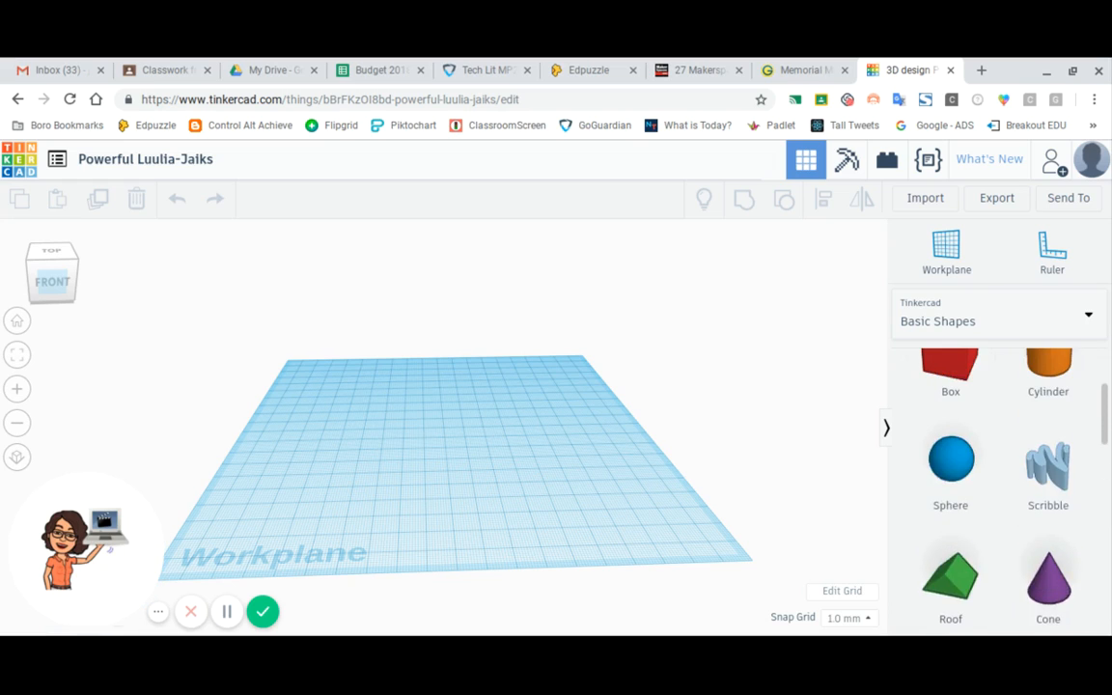
scroll(966, 449, up, 1)
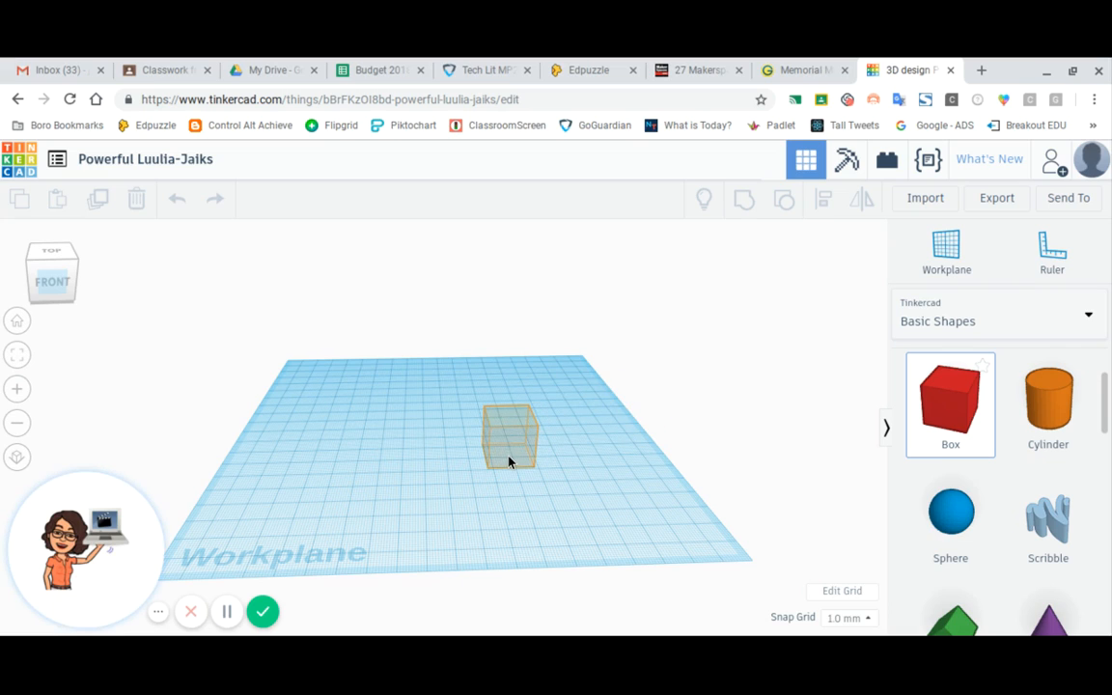
click(510, 462)
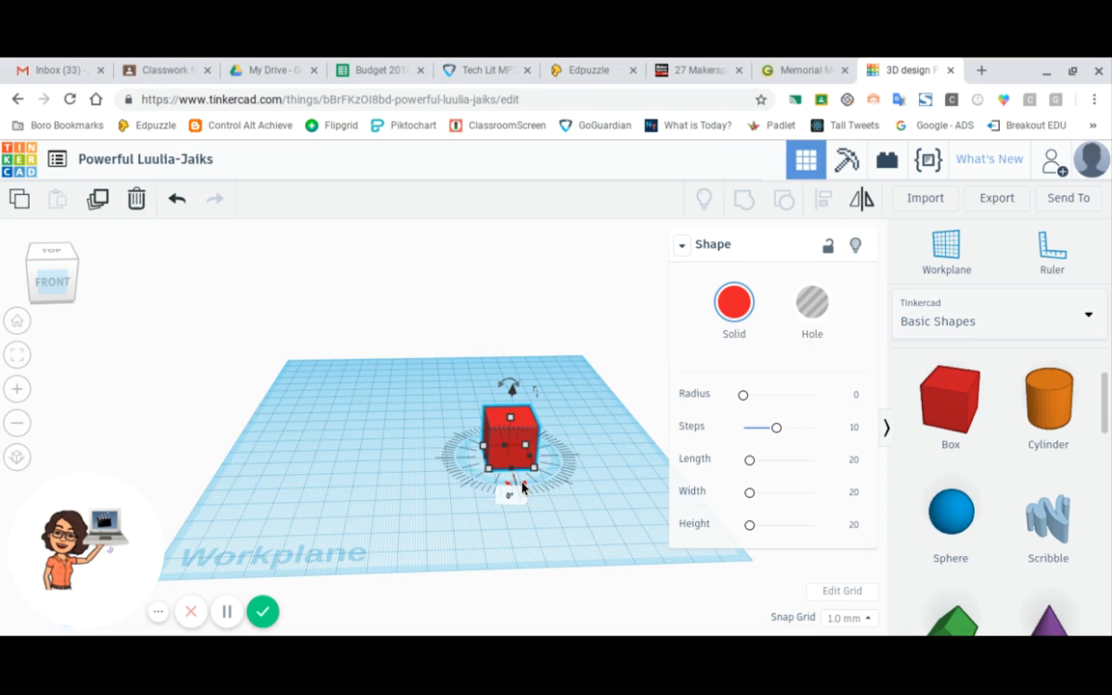
Stretch the red box sideways into a long block and reduce its depth to 9 mm.
click(58, 290)
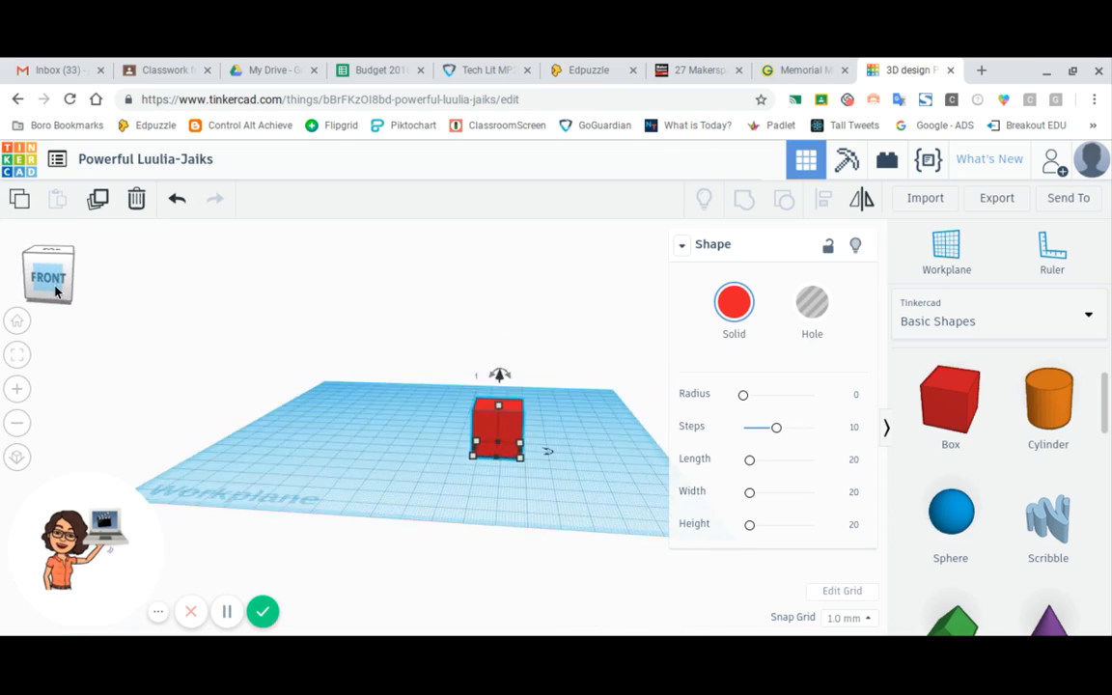
drag(55, 286, 58, 296)
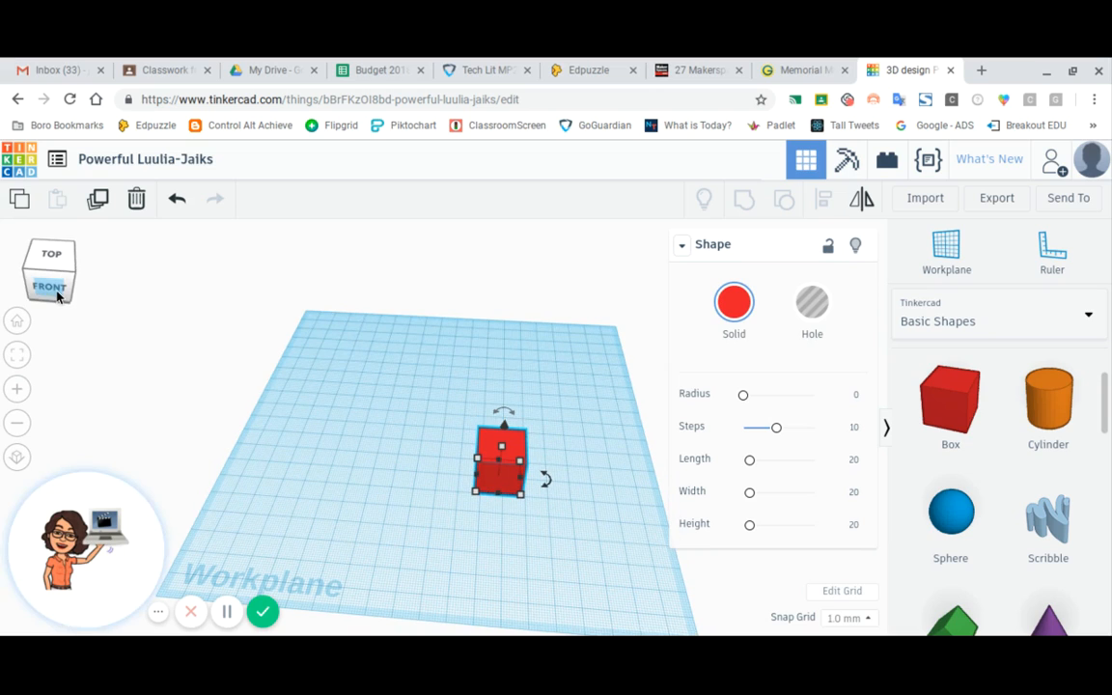
click(17, 391)
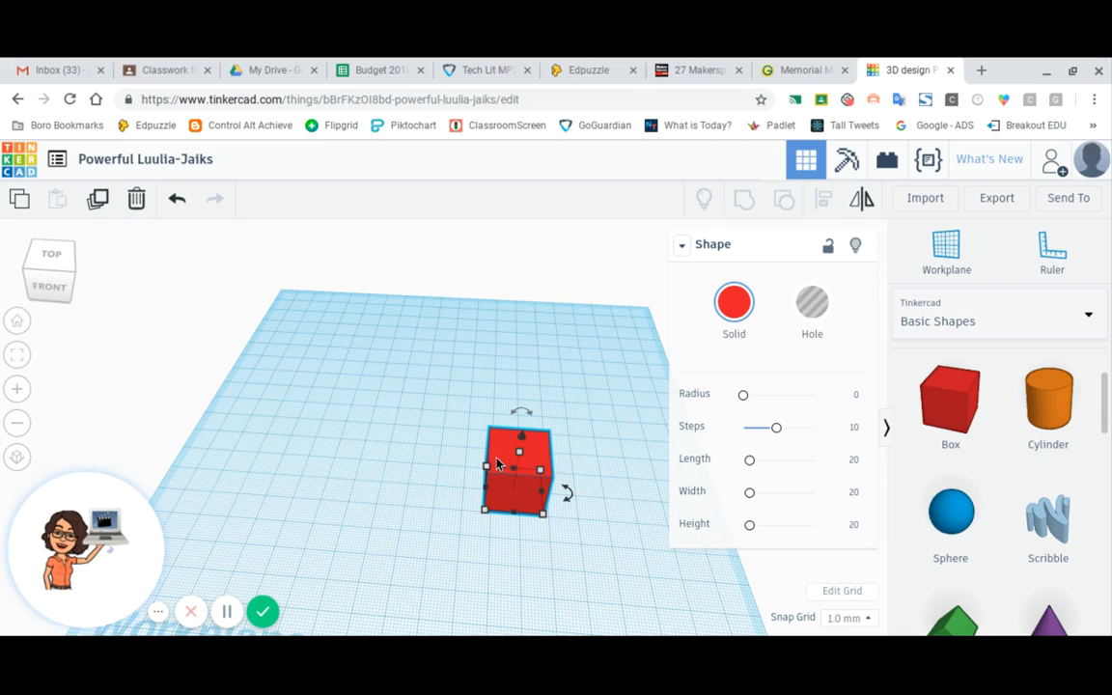
mouse_move(487, 471)
drag(488, 471, 411, 485)
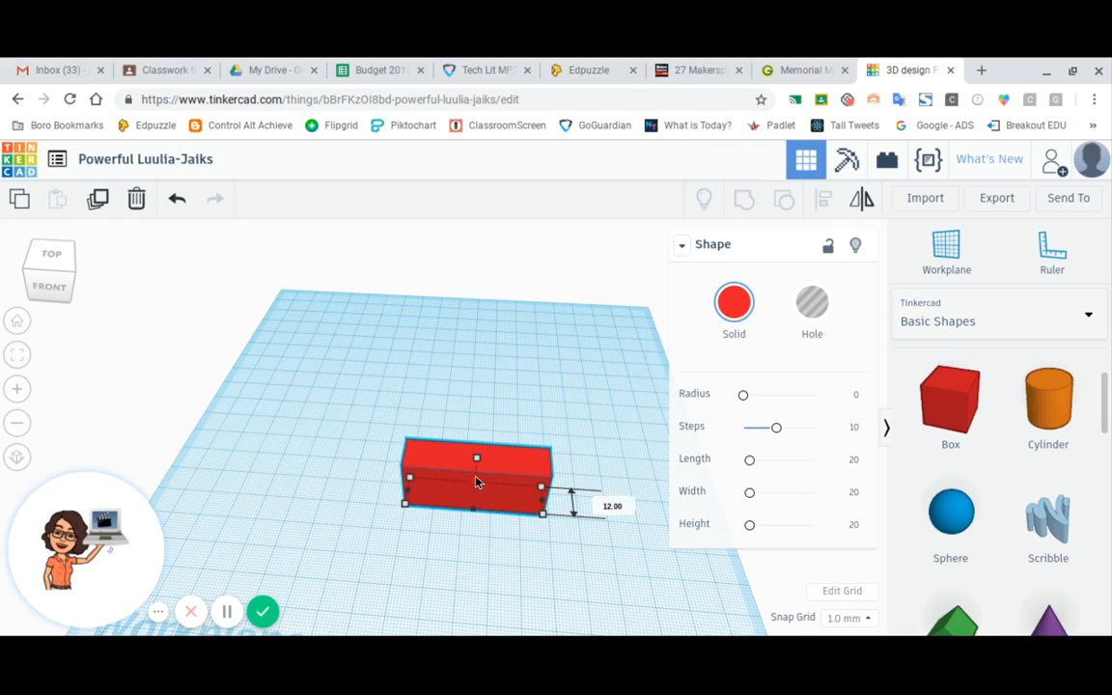
drag(476, 489, 477, 496)
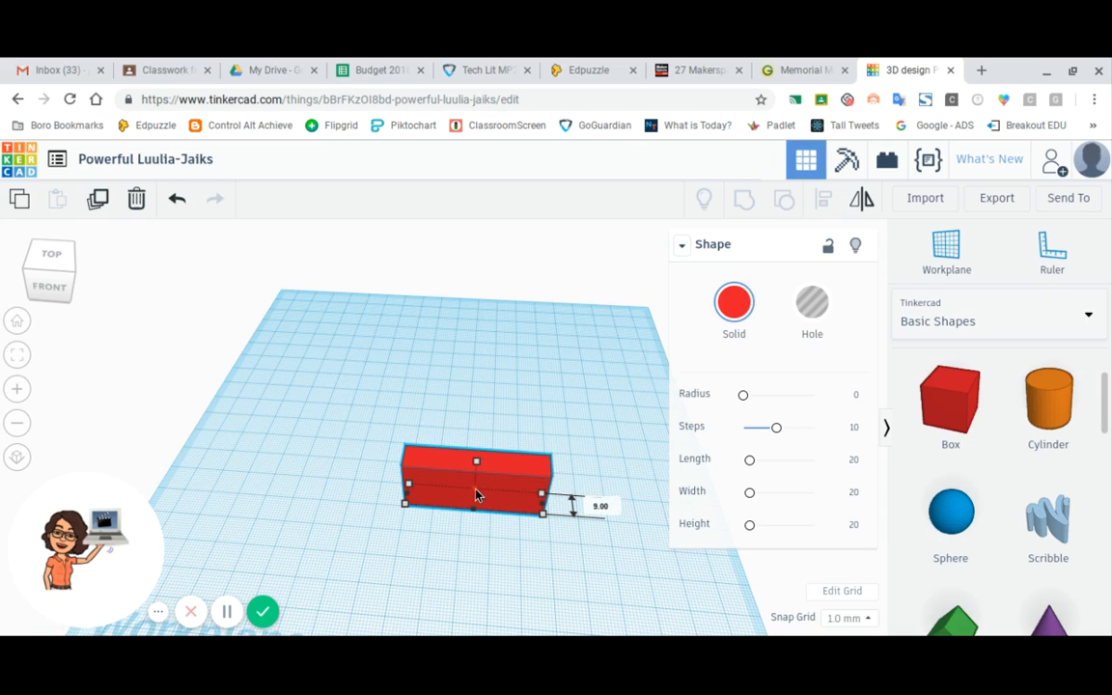
Lower the block 8 mm below the workplane, view it from underneath, and raise it back onto the workplane.
click(52, 293)
click(52, 286)
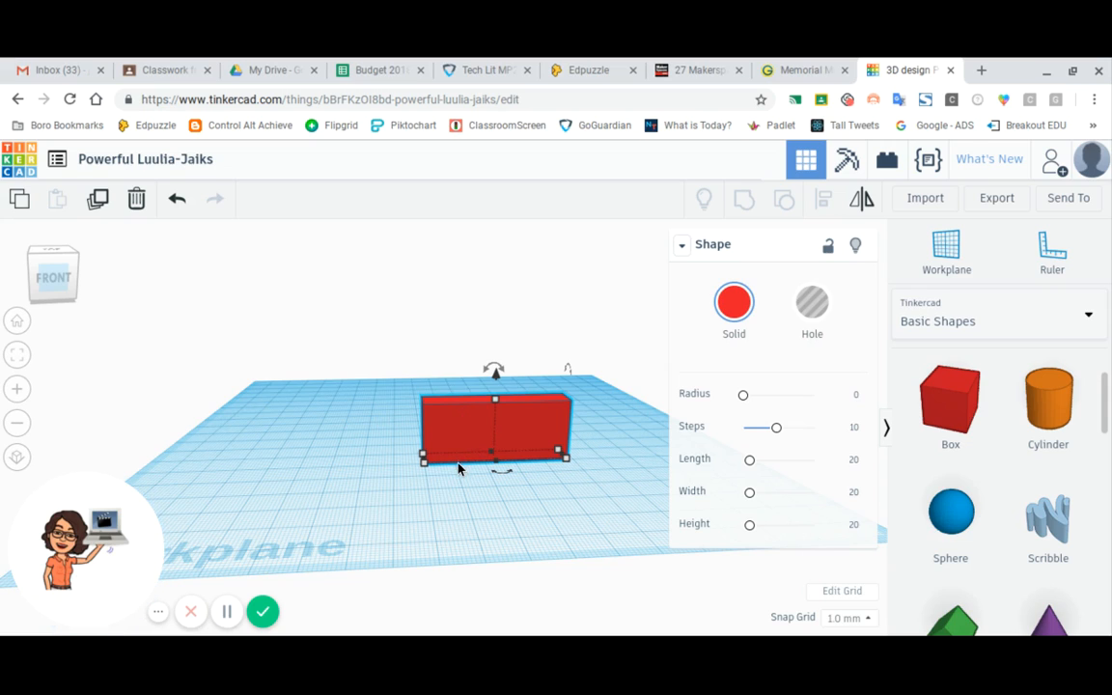
mouse_move(496, 385)
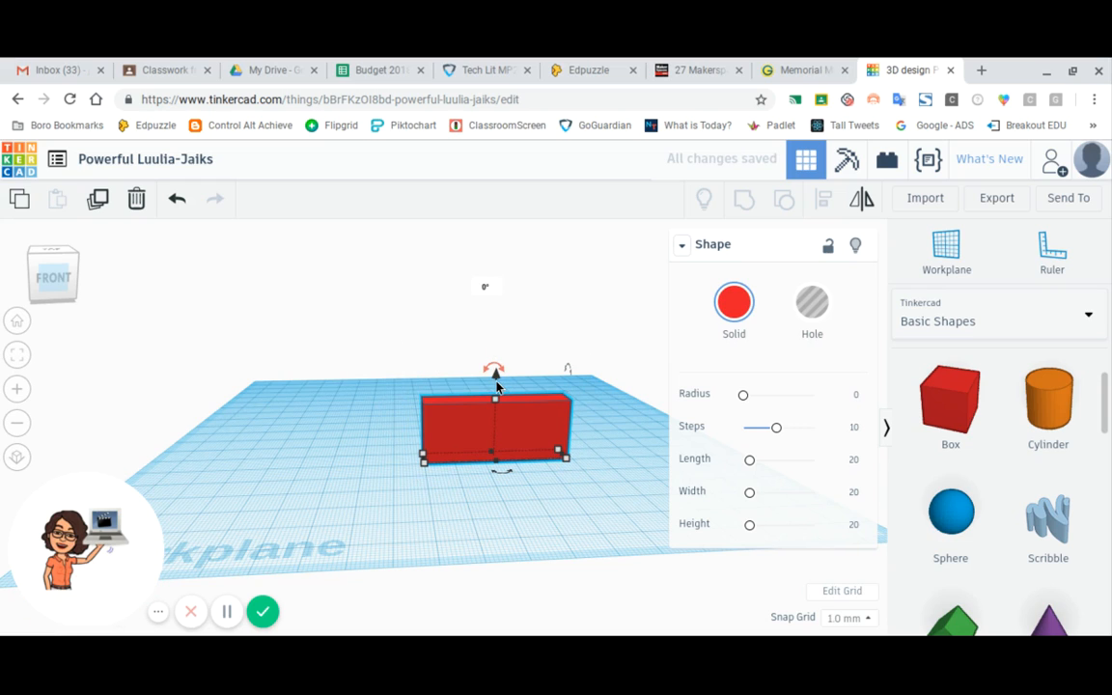
mouse_move(496, 384)
mouse_down()
mouse_move(495, 405)
mouse_move(494, 370)
mouse_move(490, 407)
mouse_up()
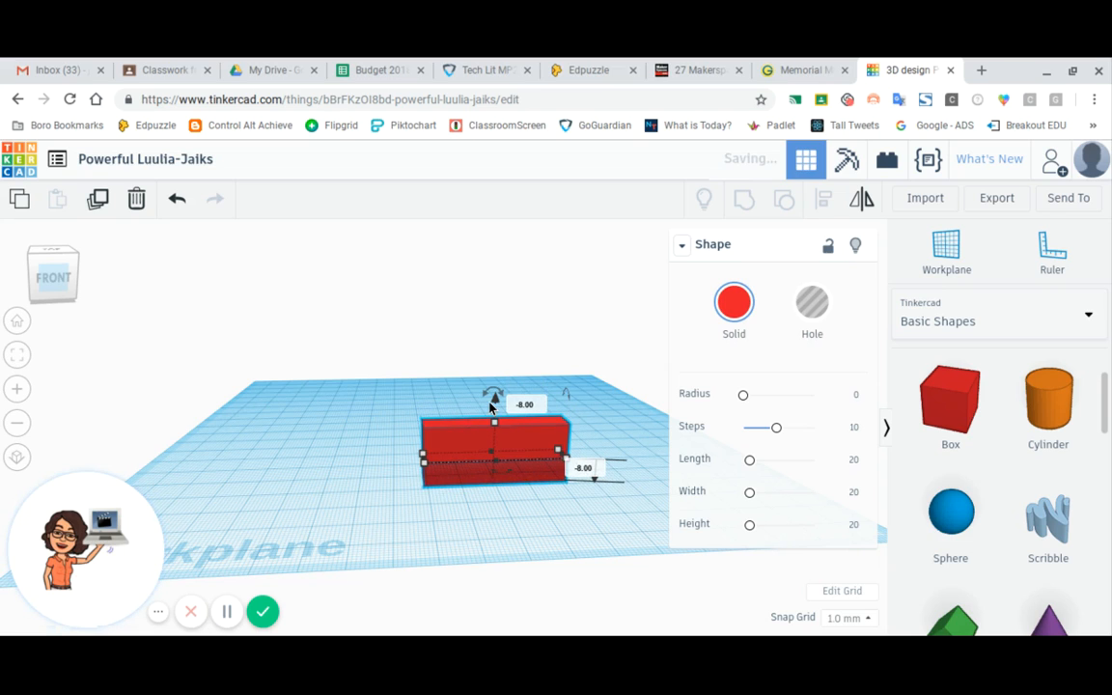
click(55, 296)
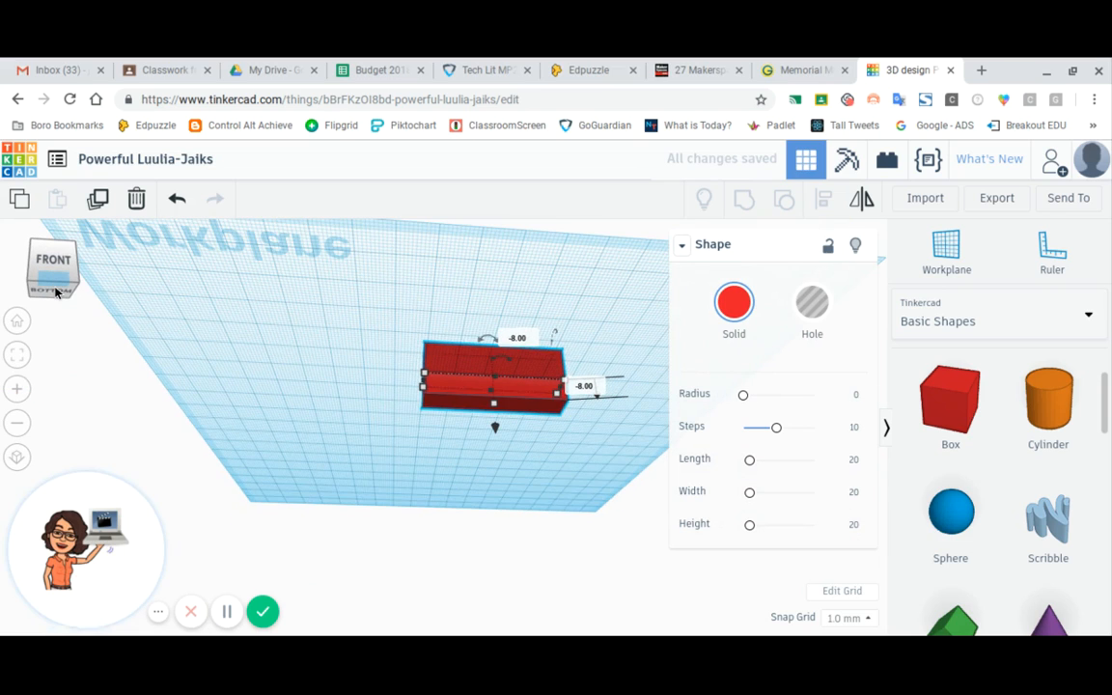
click(53, 268)
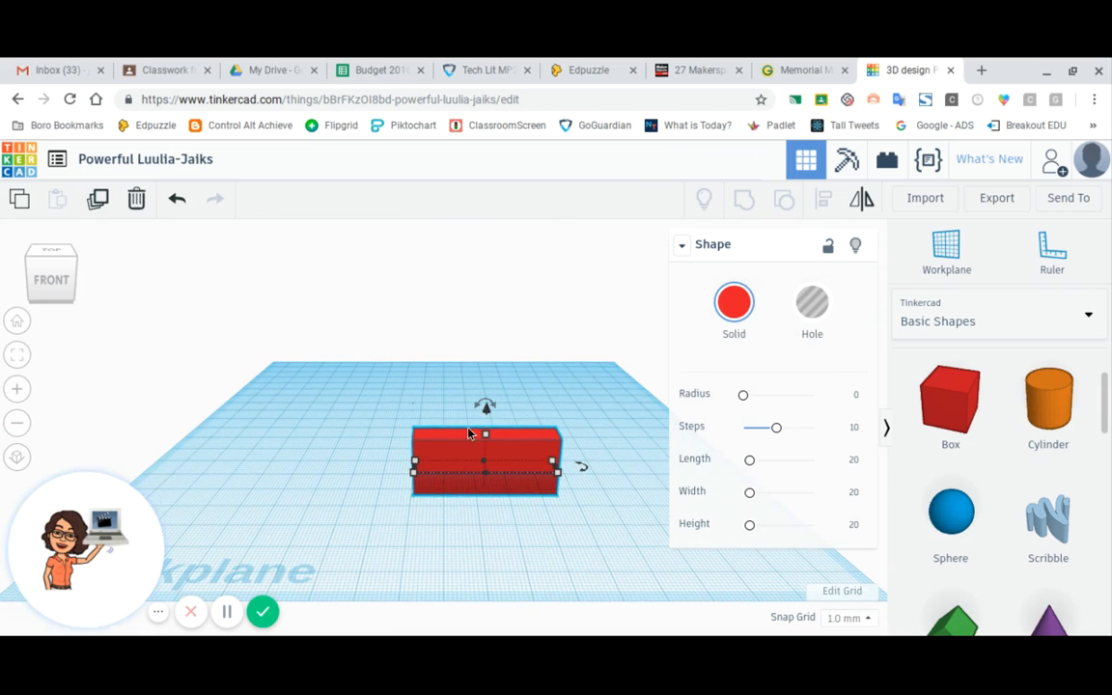
drag(488, 415, 490, 393)
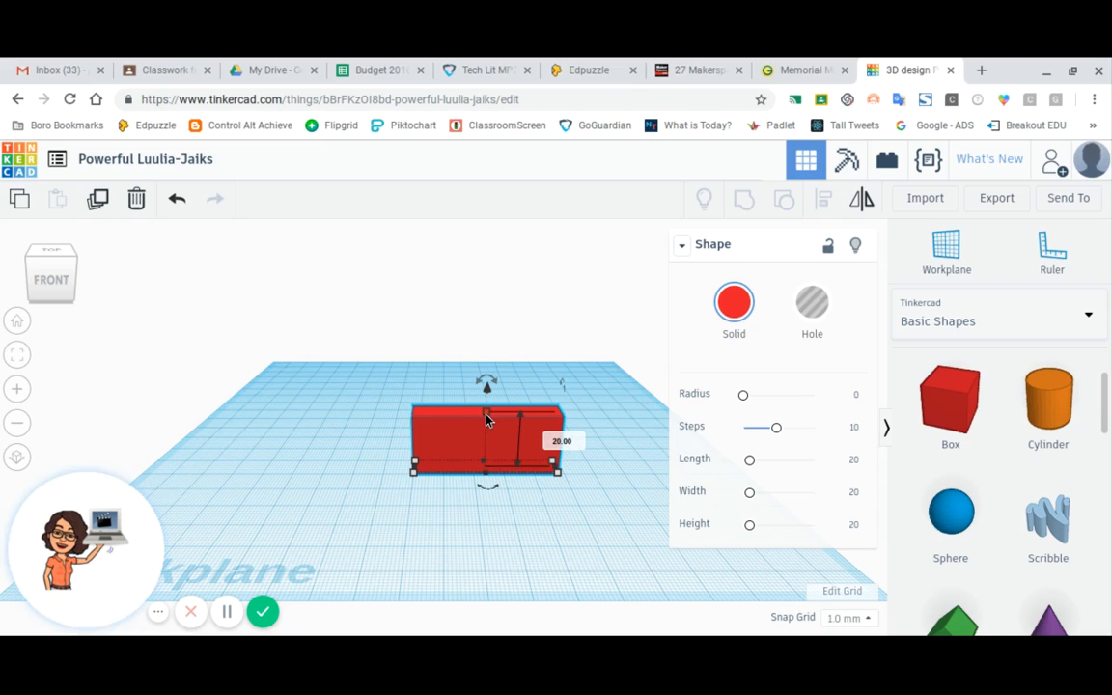
Flatten the red block to a height of 2 mm and deselect it.
drag(488, 421, 489, 471)
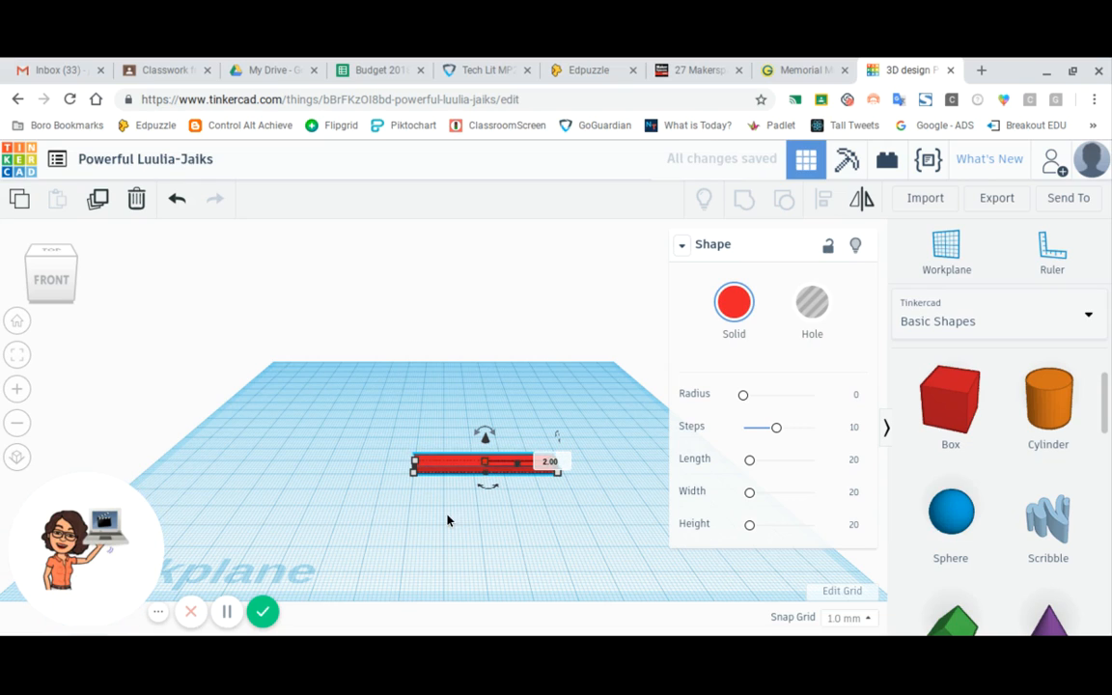
click(345, 516)
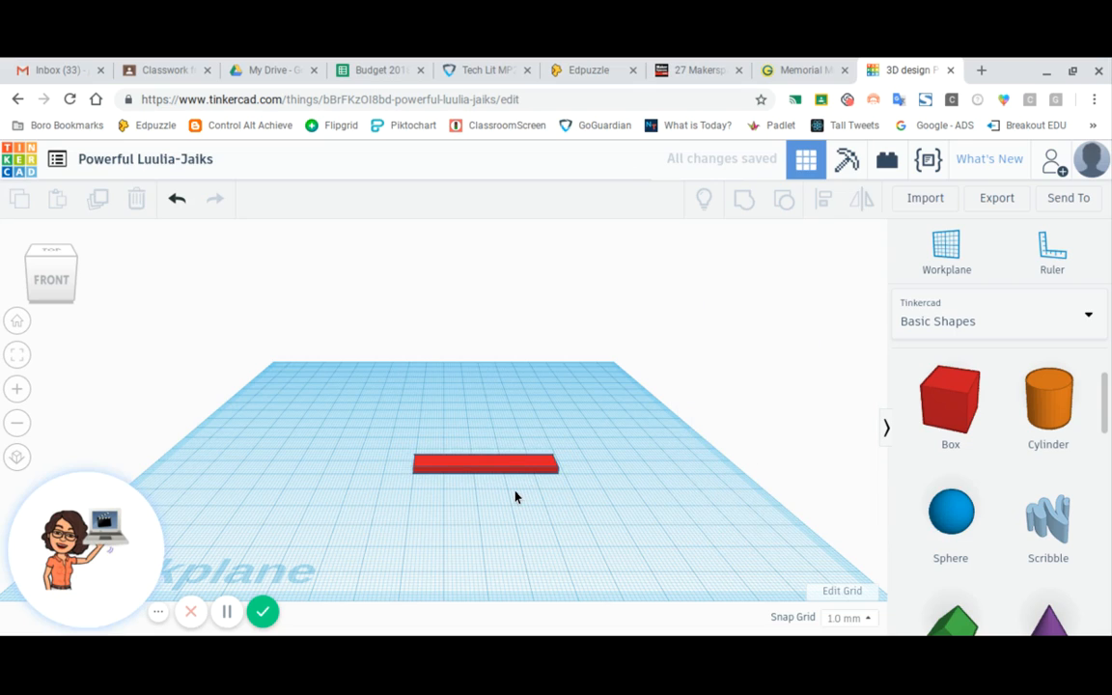
Move the flat red bar to the front-left area of the workplane and deselect it.
click(57, 290)
drag(56, 287, 60, 295)
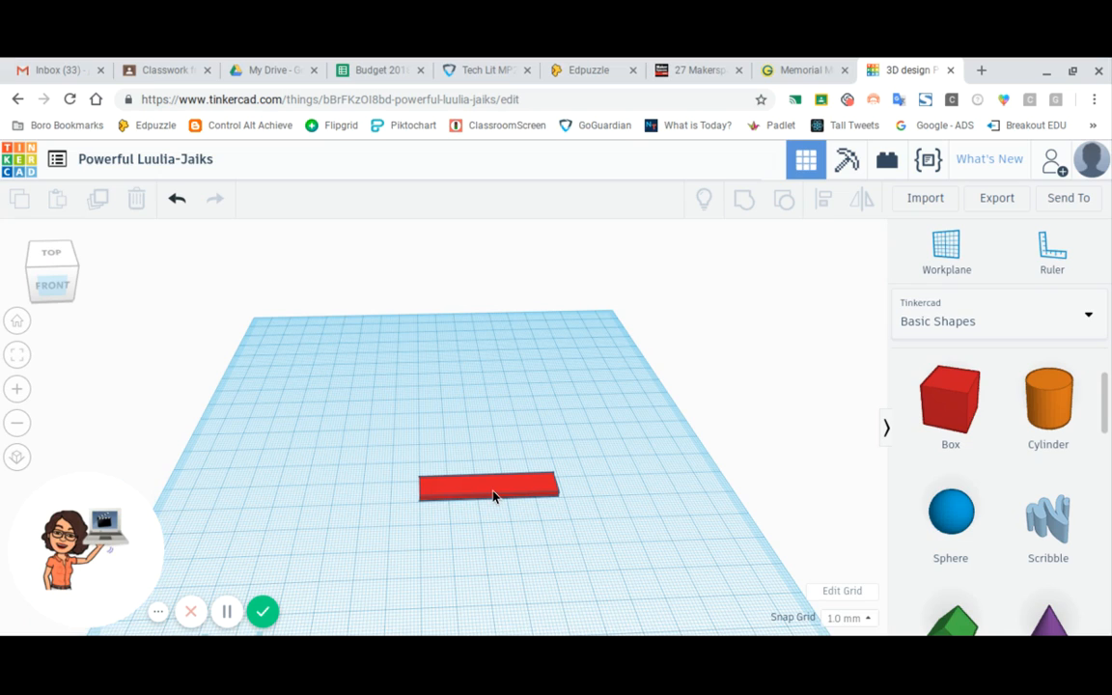
drag(492, 481, 343, 532)
click(409, 515)
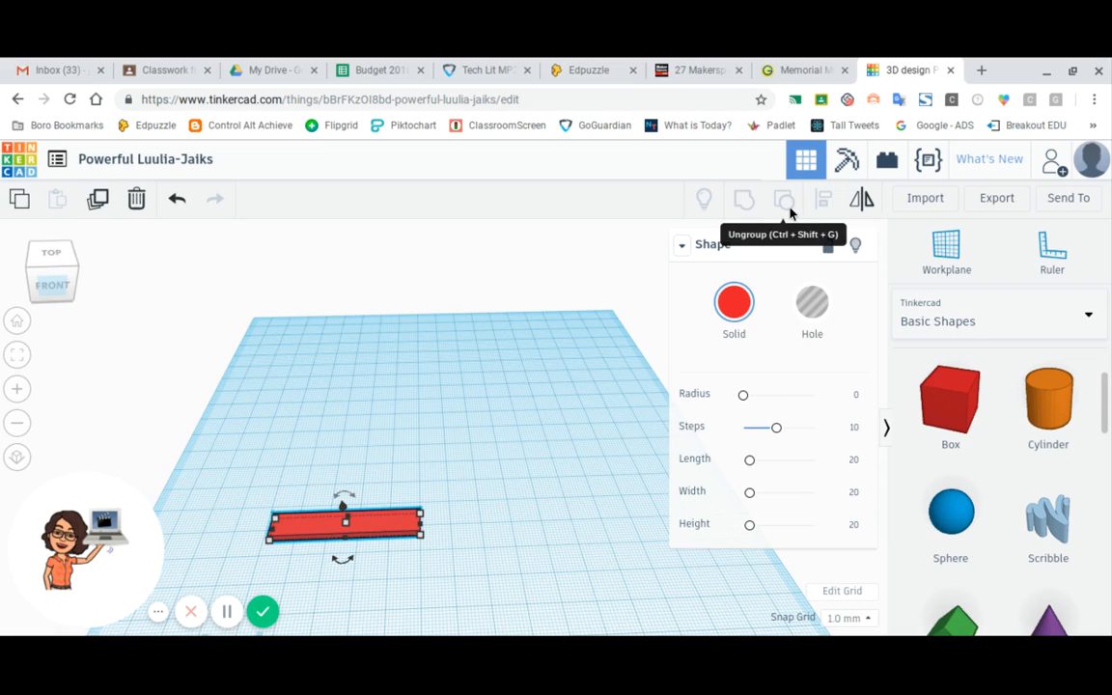
click(522, 338)
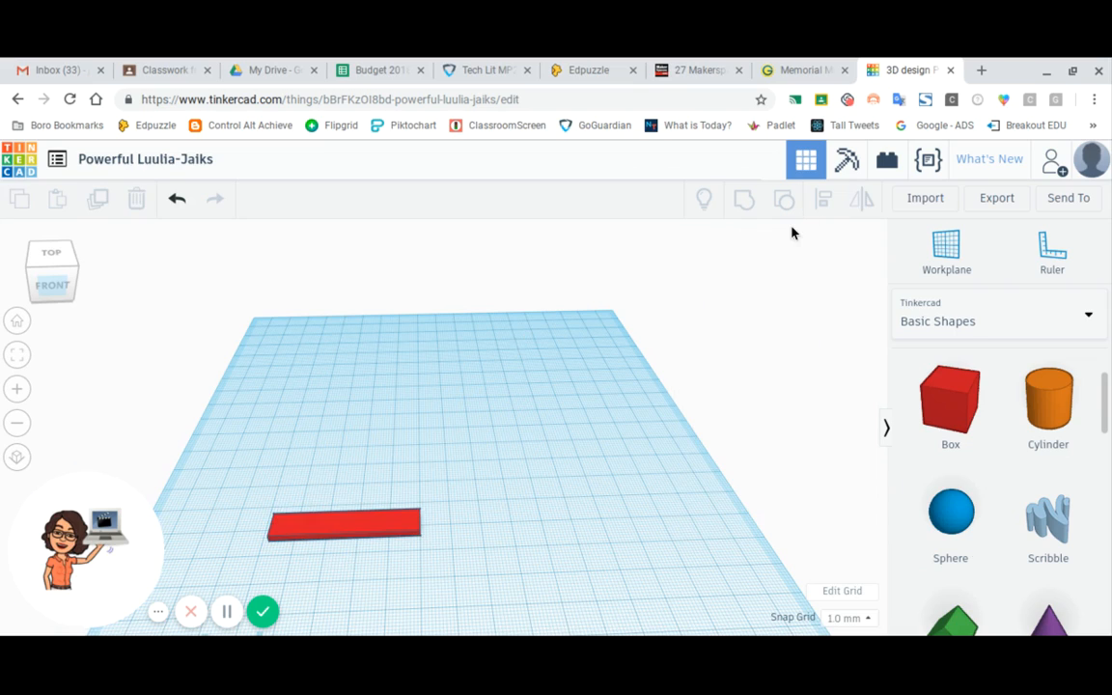
Copy the flat red bar, duplicate it in place, and clear the selection.
click(343, 530)
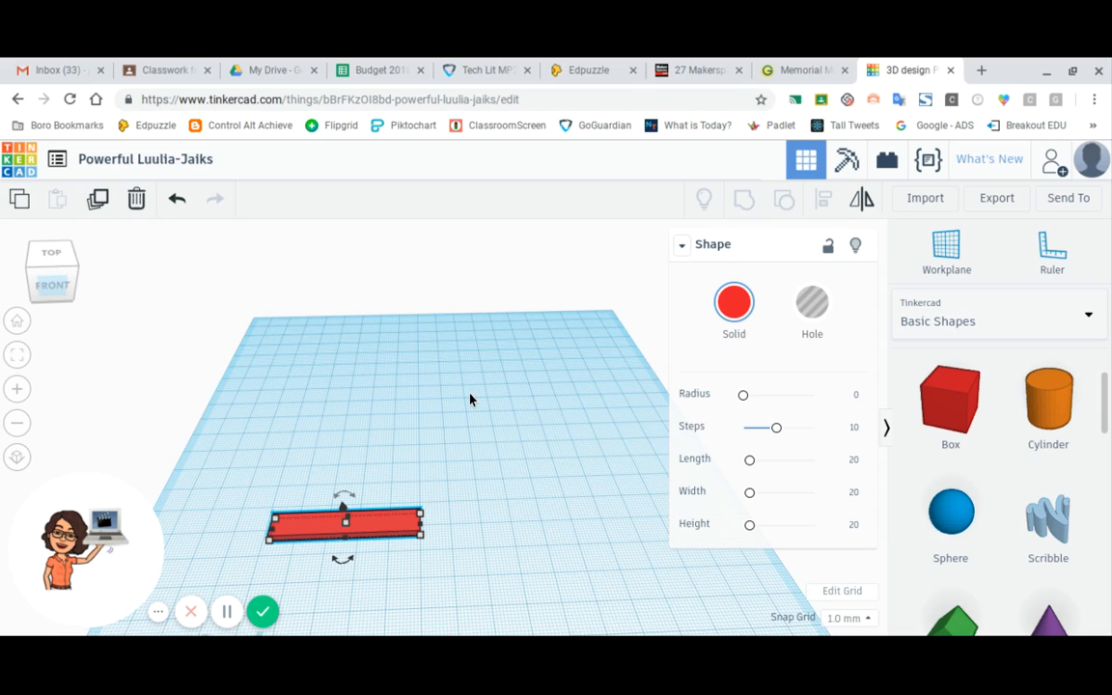
key(ctrl+c)
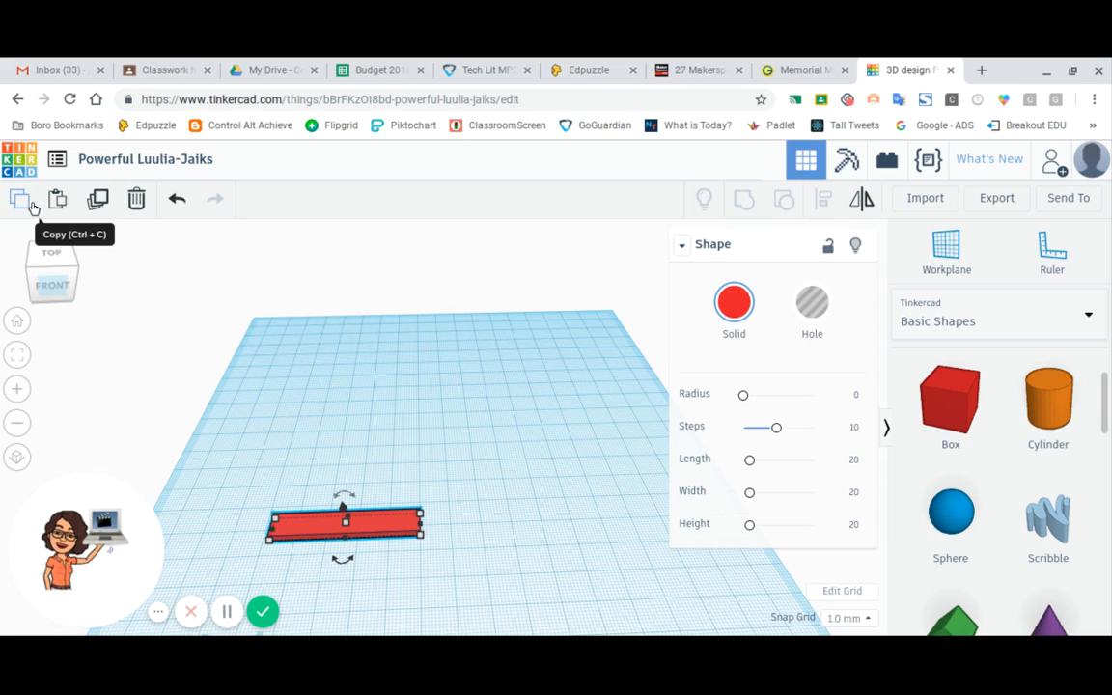
click(98, 201)
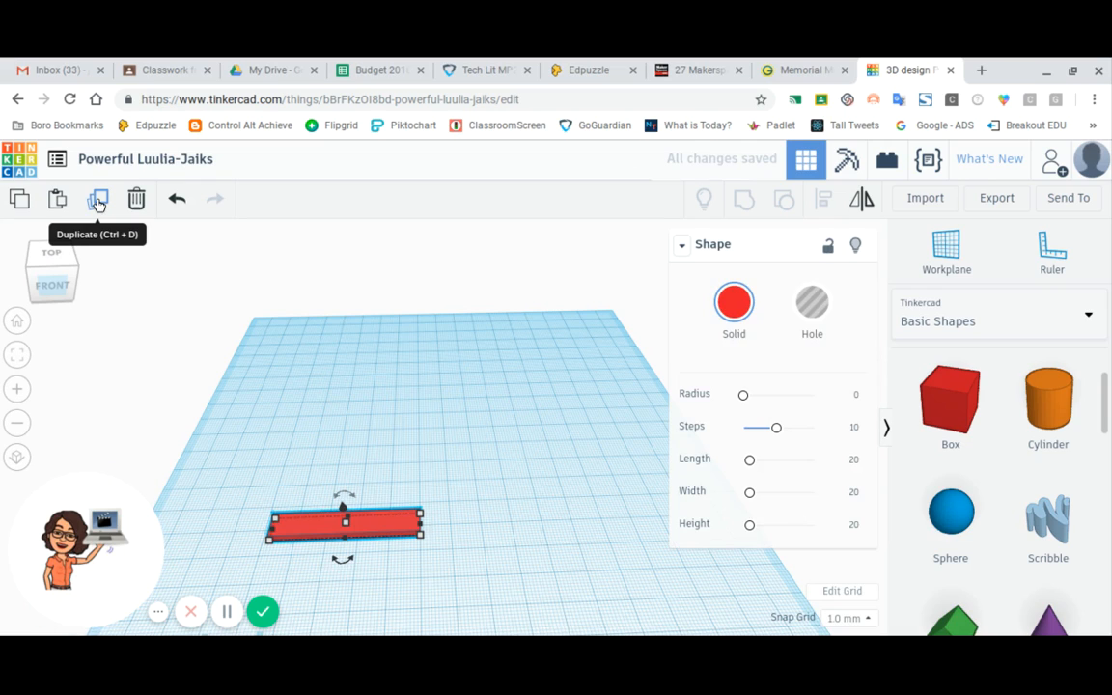
click(545, 538)
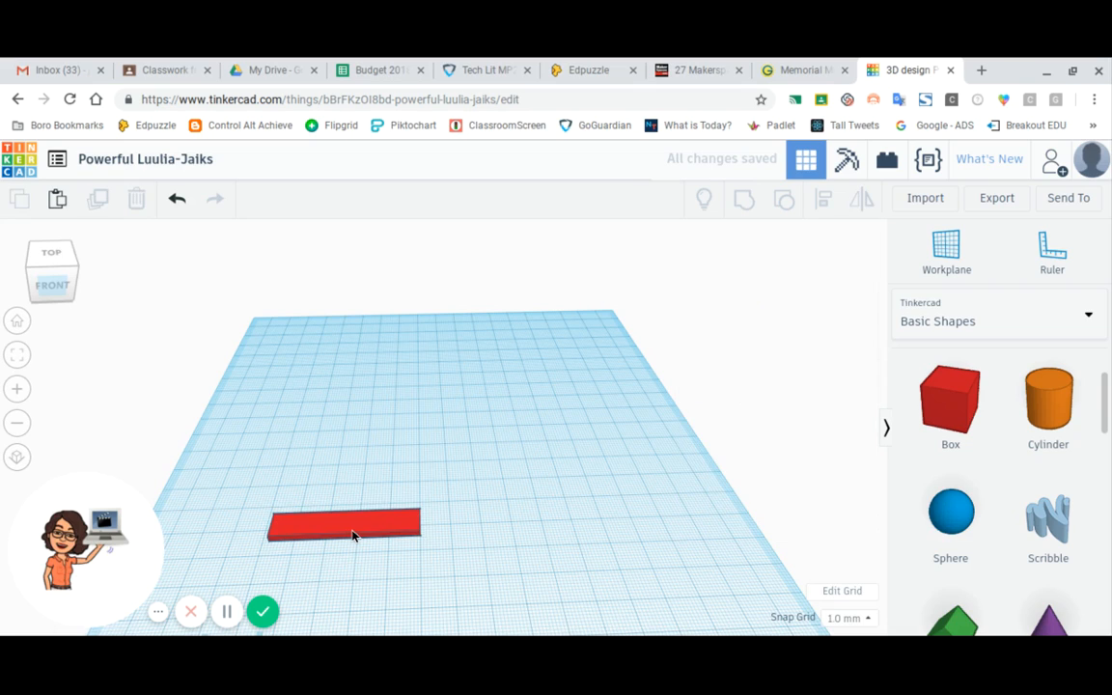
Move the duplicate red bar off the original and place it end to end with the first bar.
drag(353, 536, 355, 490)
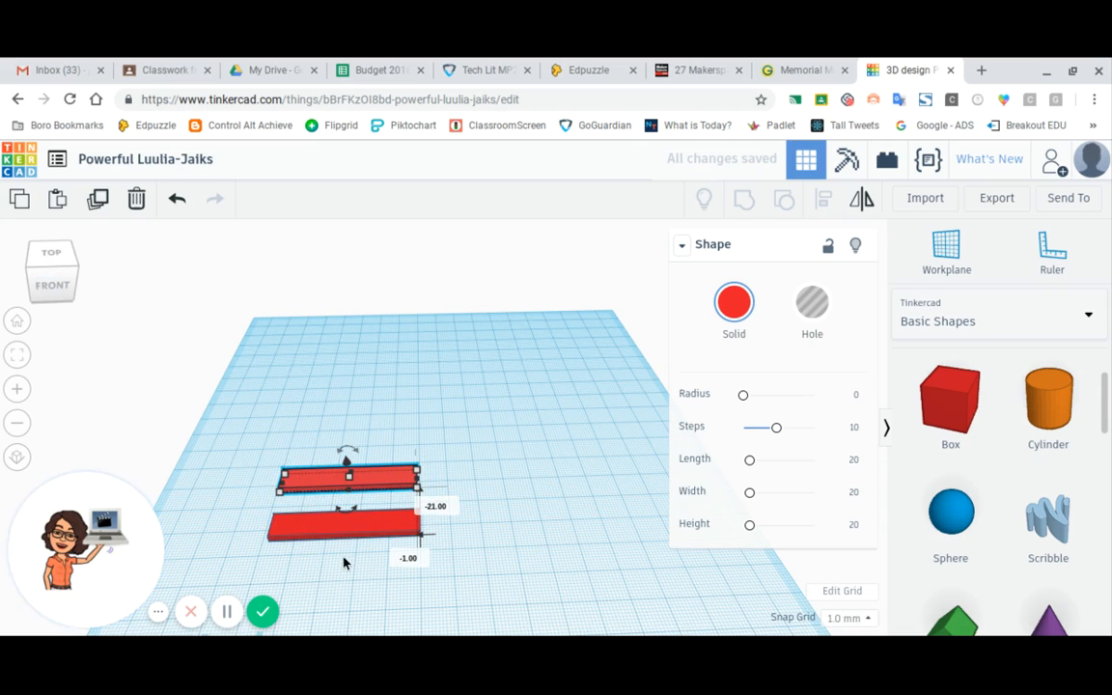
drag(356, 483, 479, 530)
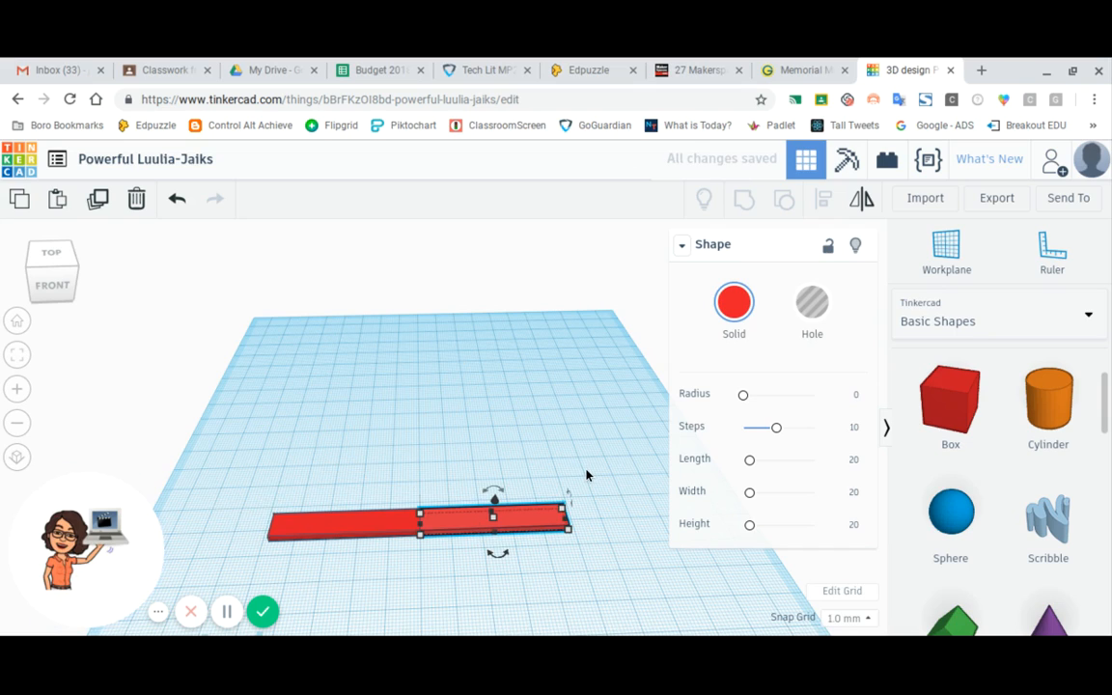
Browse the Basic Shapes library and collapse the selected bar's shape settings.
scroll(959, 468, down, 4)
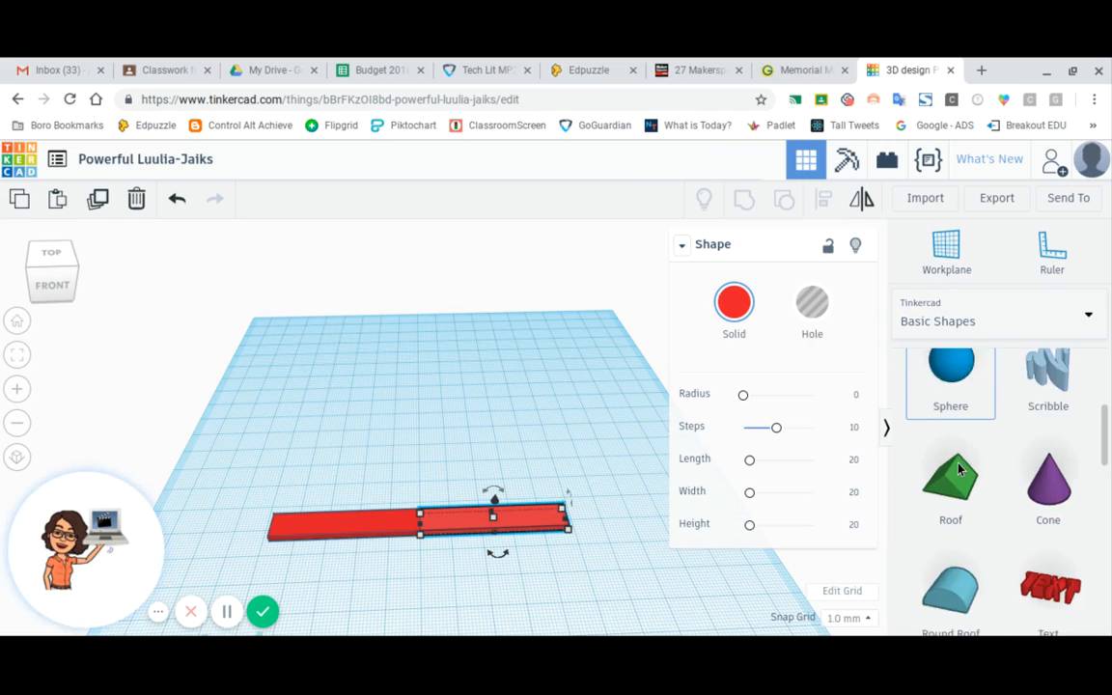
scroll(956, 478, down, 1)
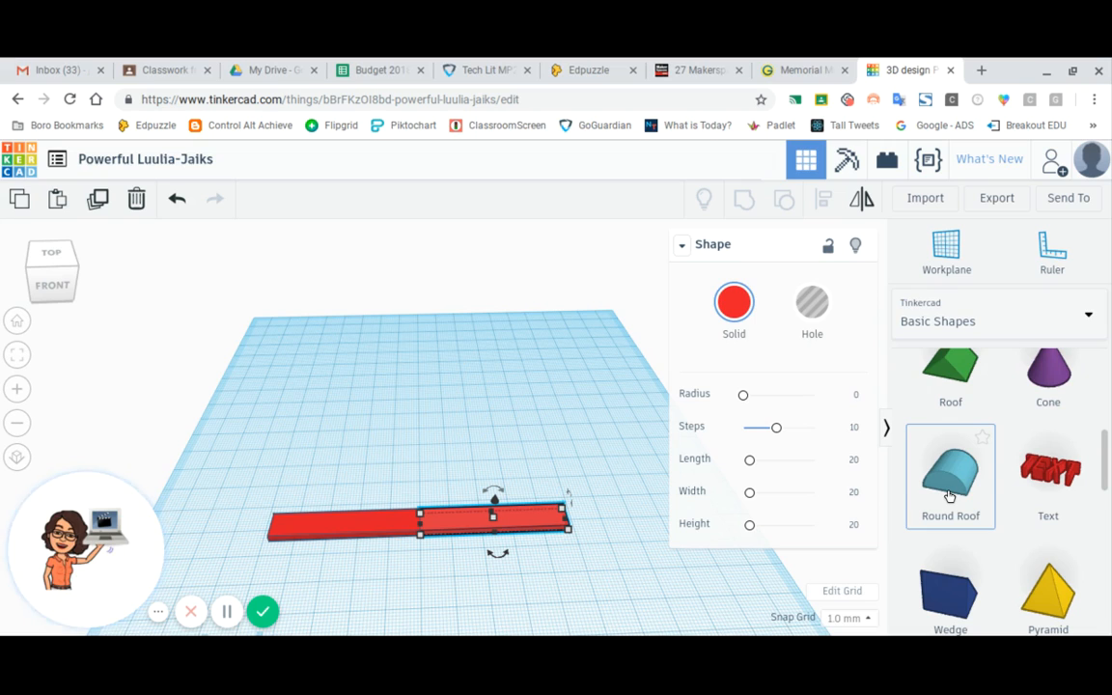
scroll(951, 496, down, 1)
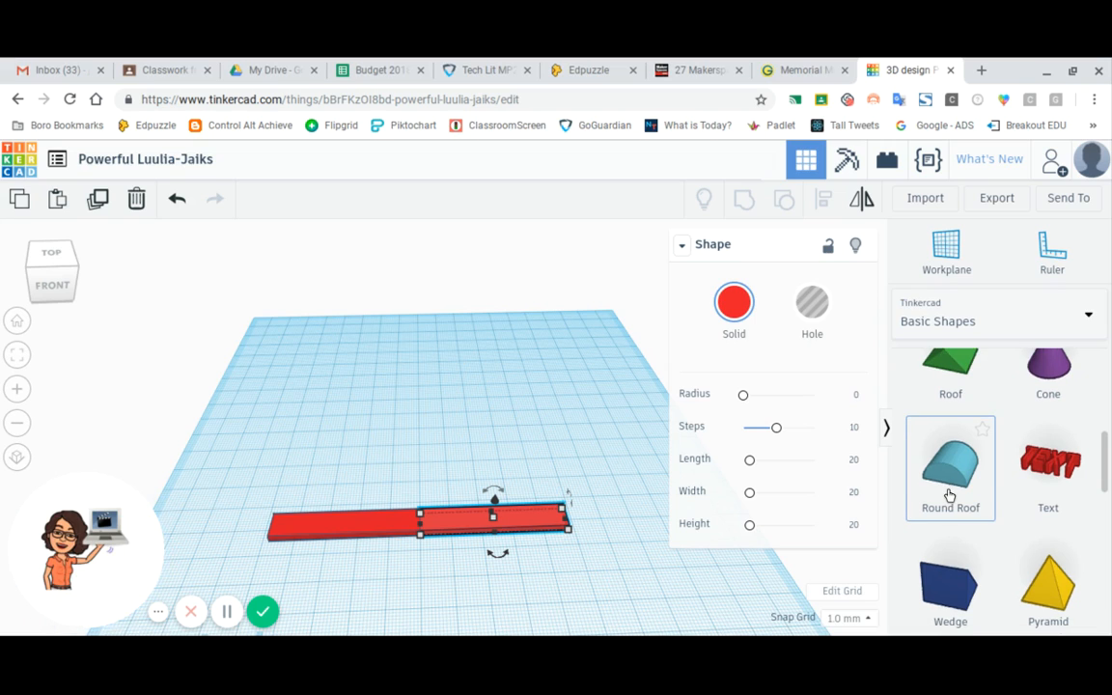
scroll(950, 495, down, 4)
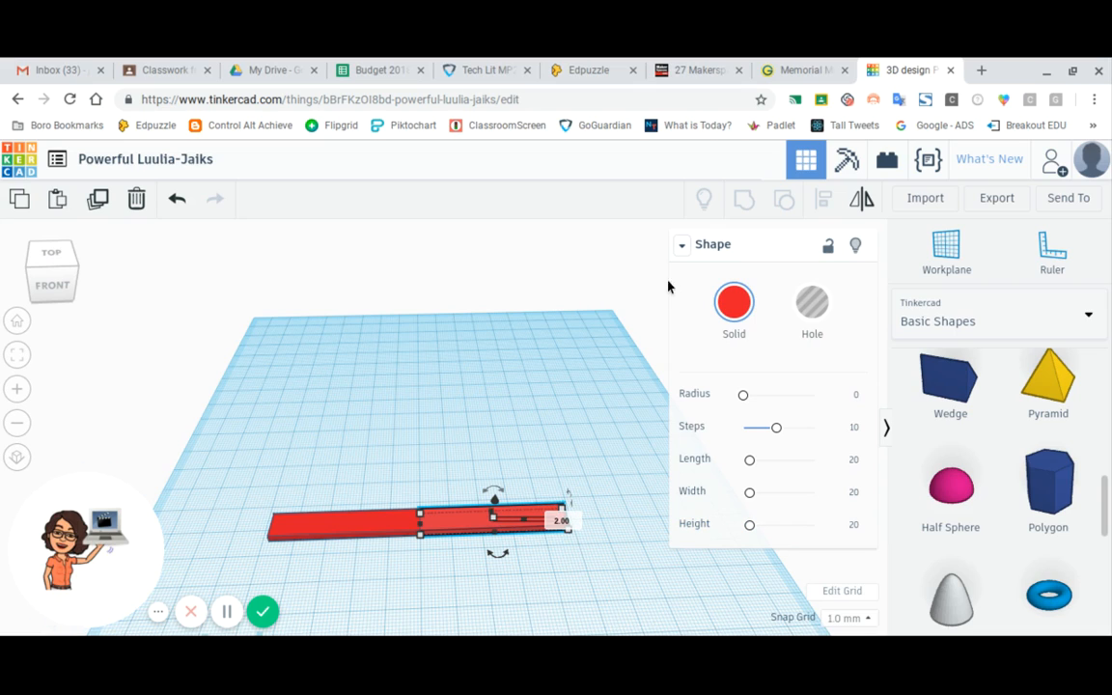
click(682, 245)
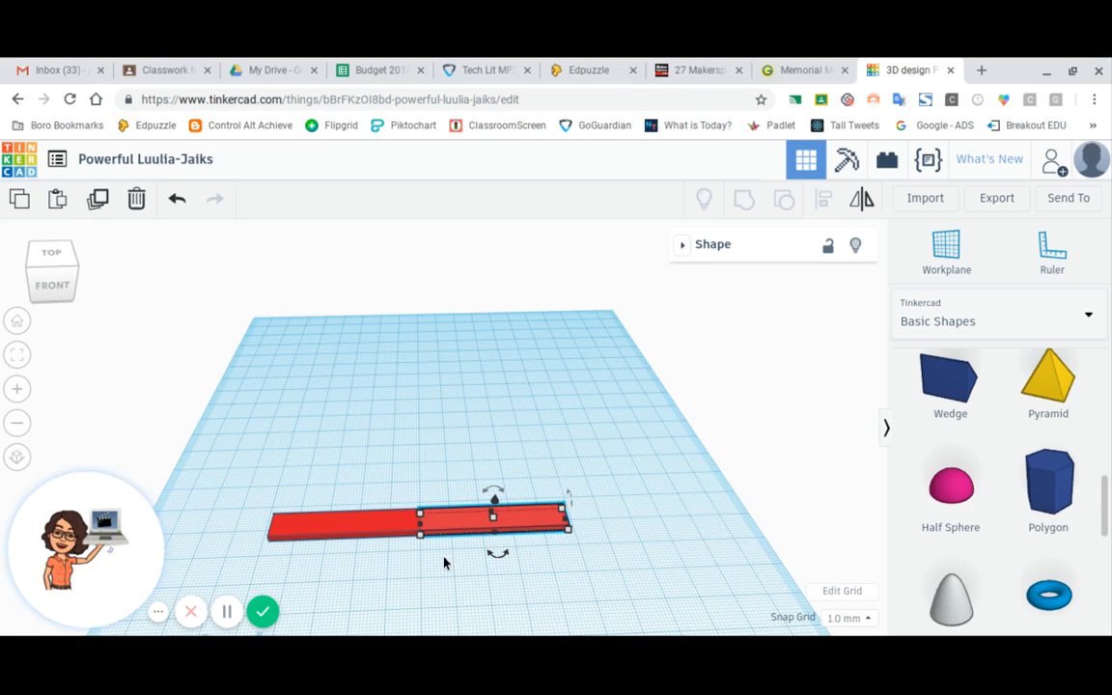
Group the two end-to-end red bars and move the combined bar 32 mm left and 37 mm forward, to the workplane's front-left corner.
click(19, 424)
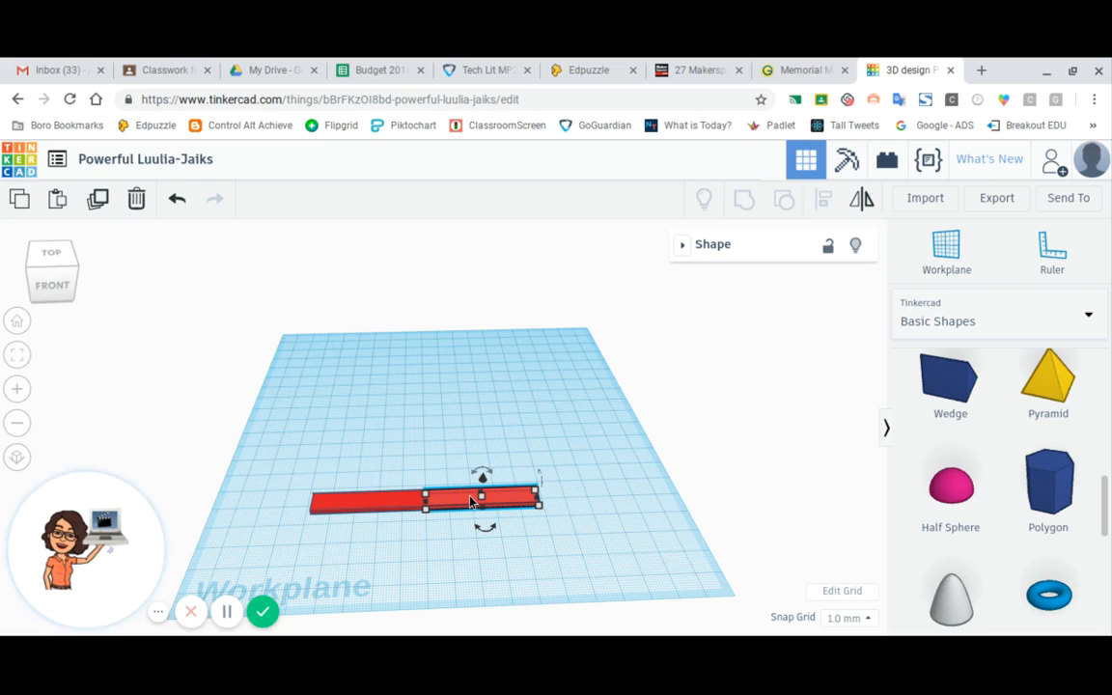
click(379, 512)
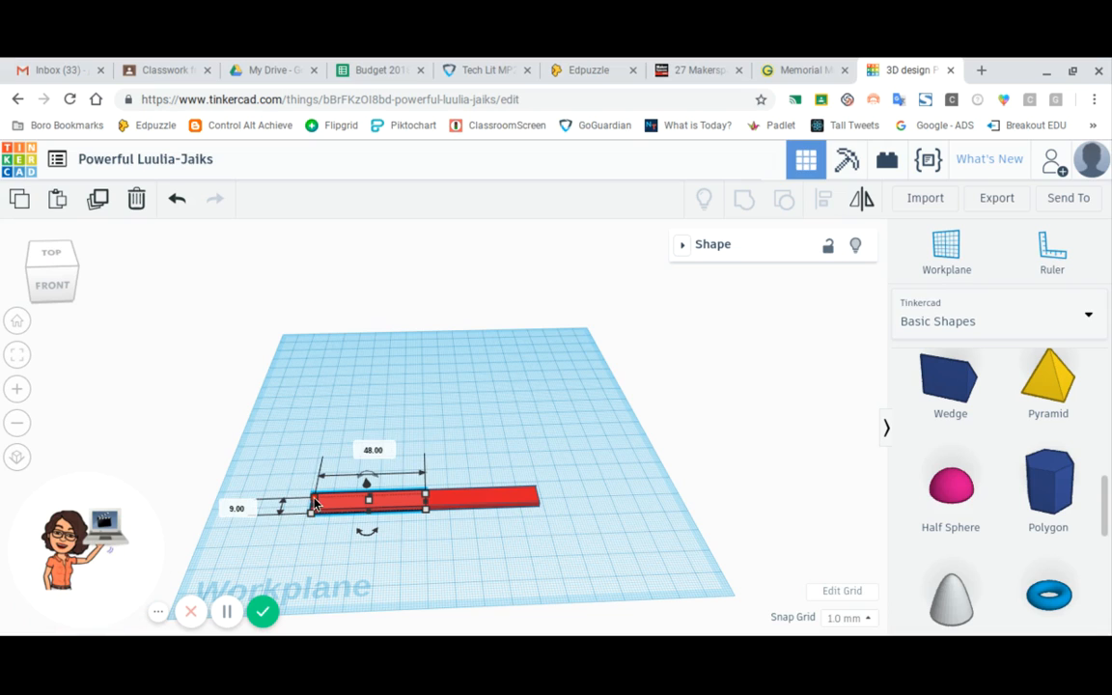
shift+click(476, 499)
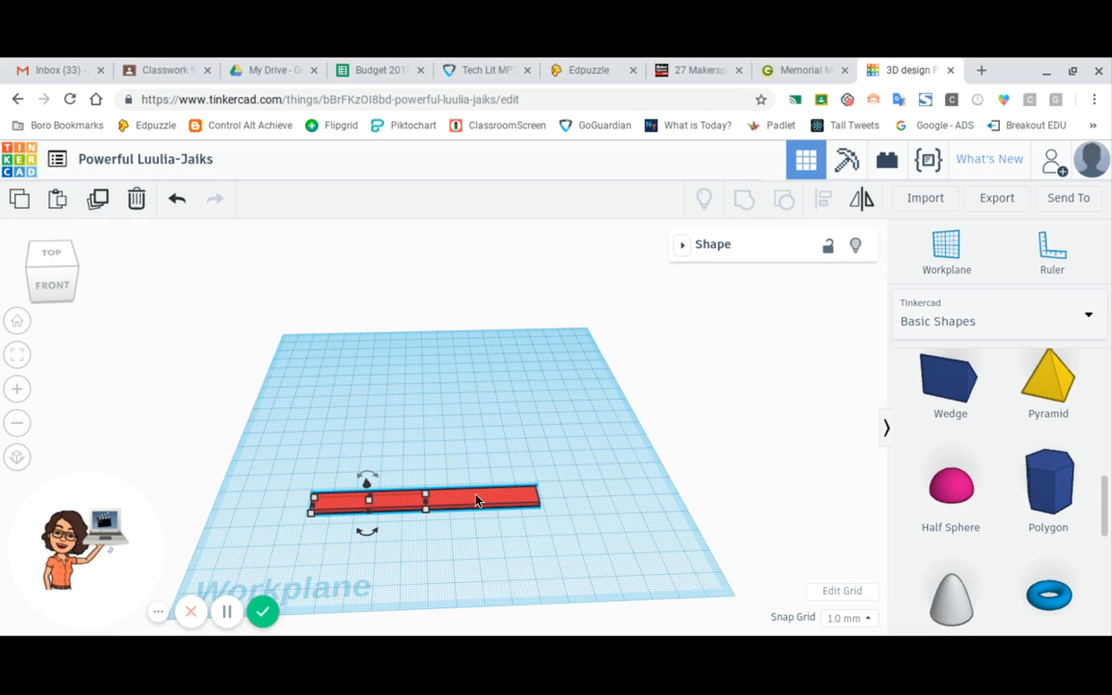
click(409, 548)
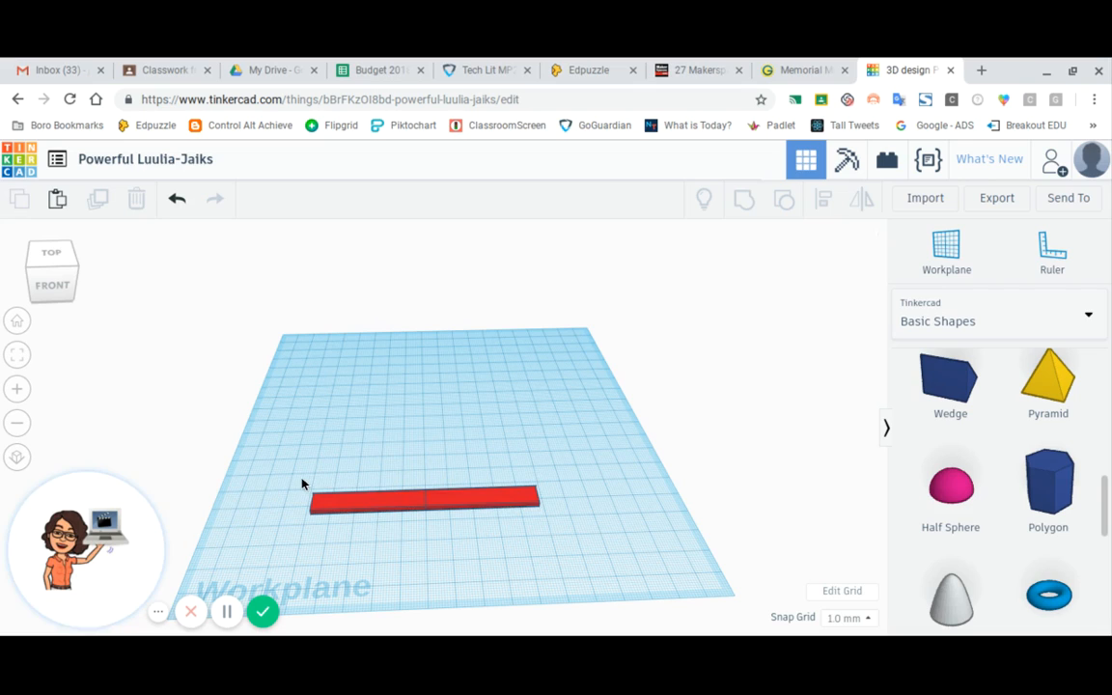
drag(301, 479, 547, 526)
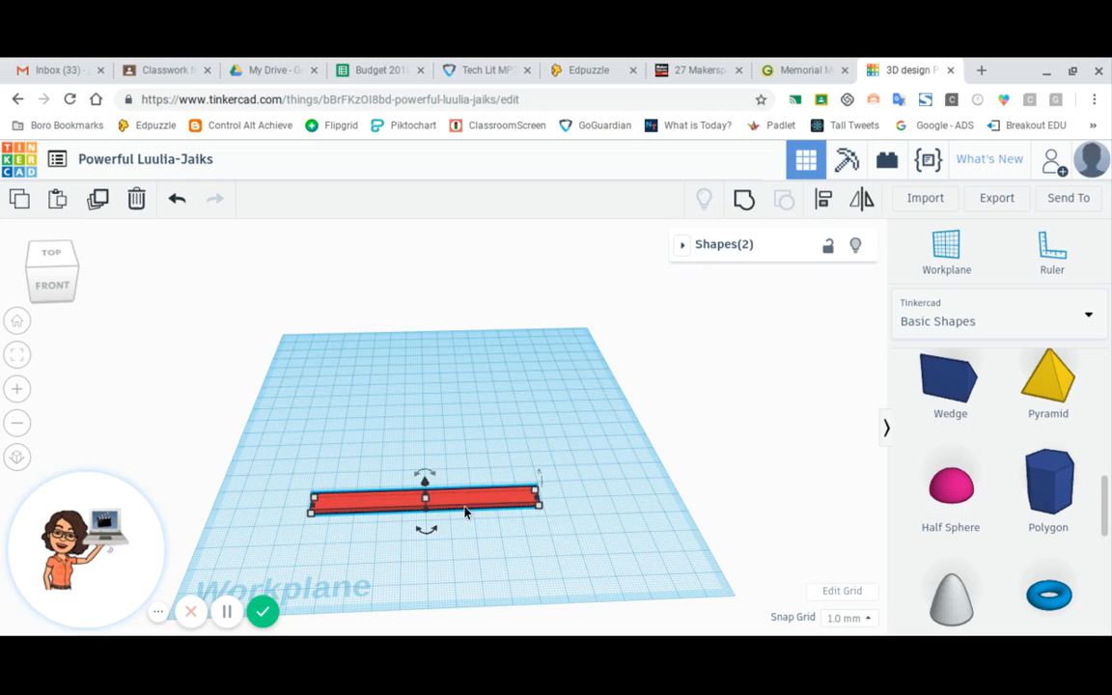
click(744, 204)
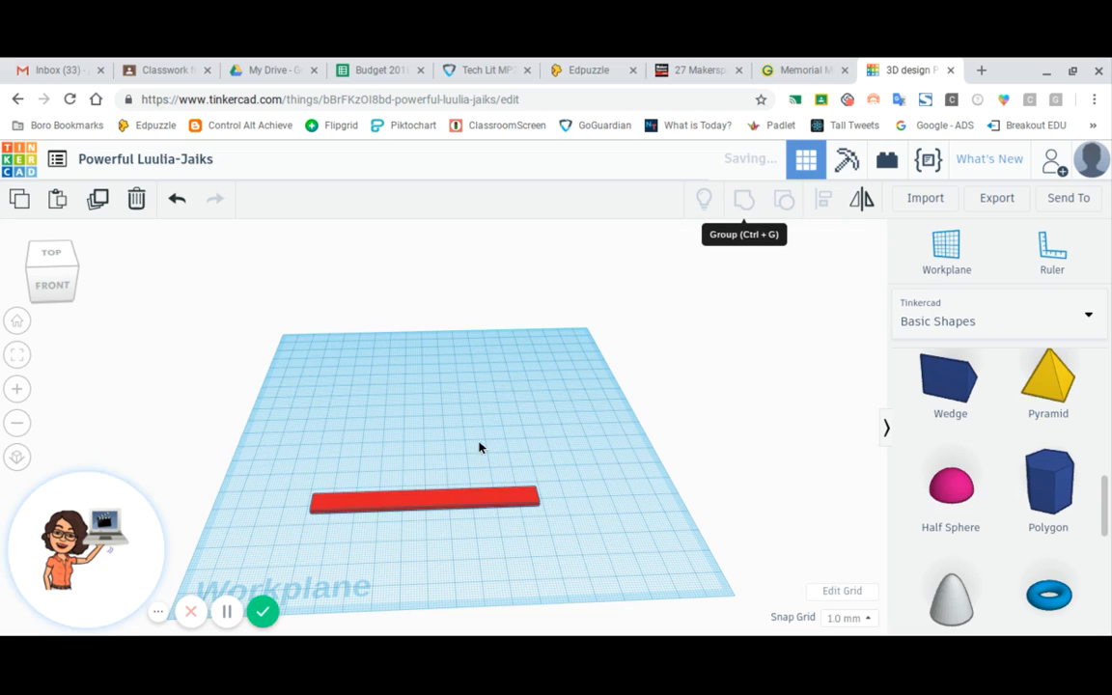
drag(406, 510, 316, 588)
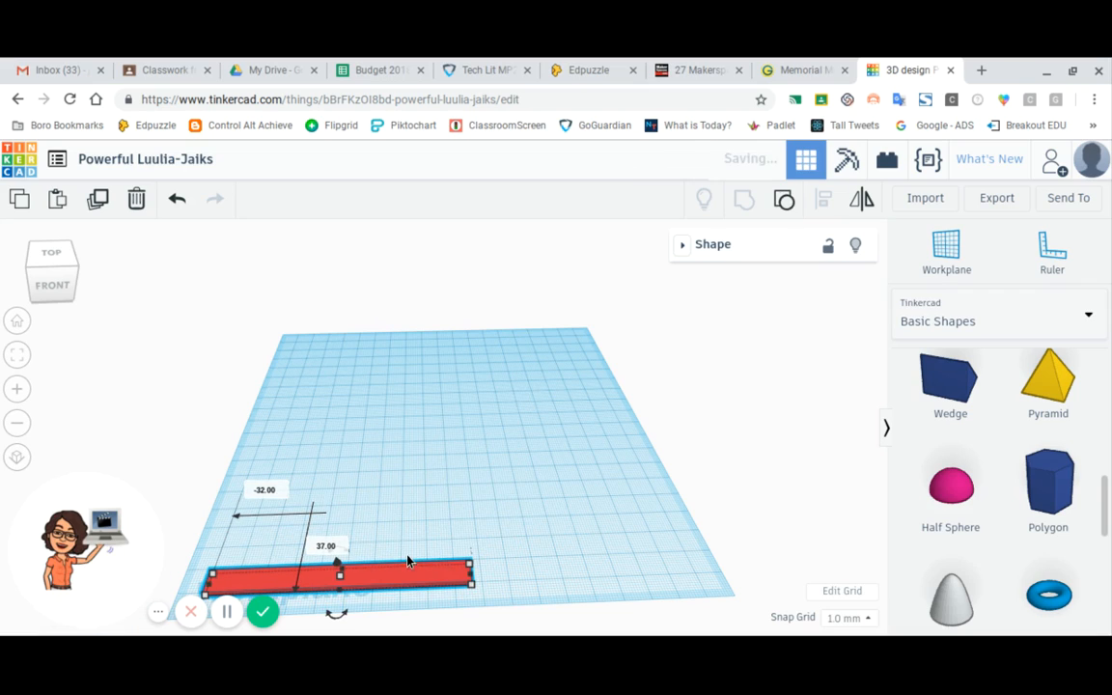
click(546, 580)
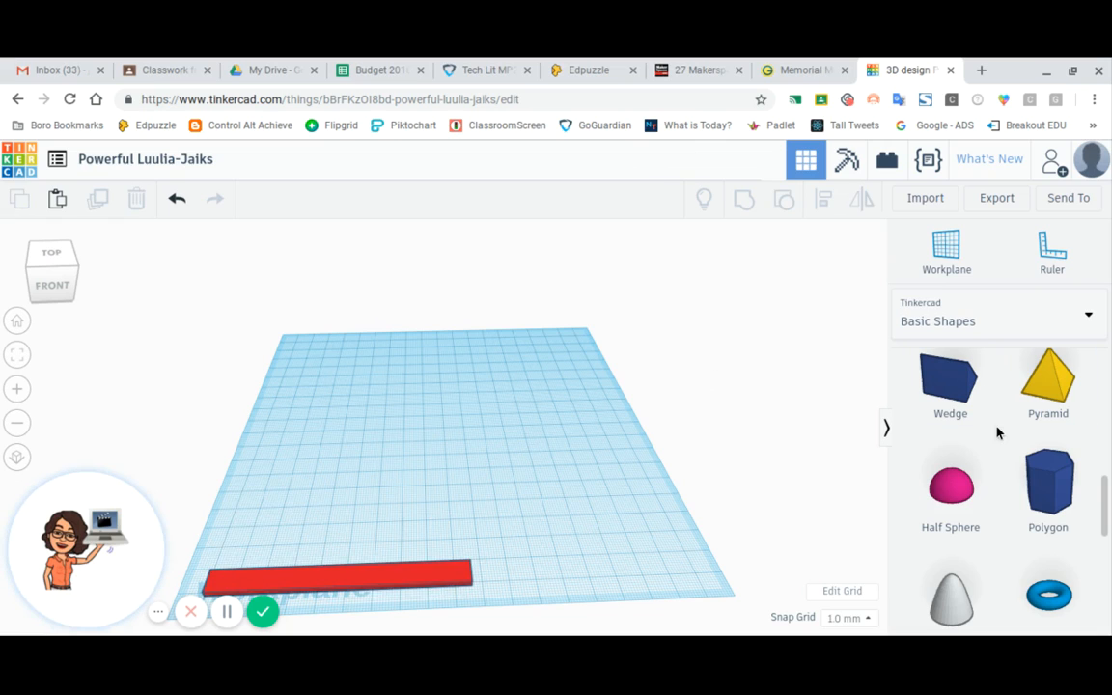
Add a Scribble shape near the middle of the workplane and draw it as one horizontal line with a large loop in the centre.
scroll(990, 485, down, 1)
scroll(990, 485, down, 5)
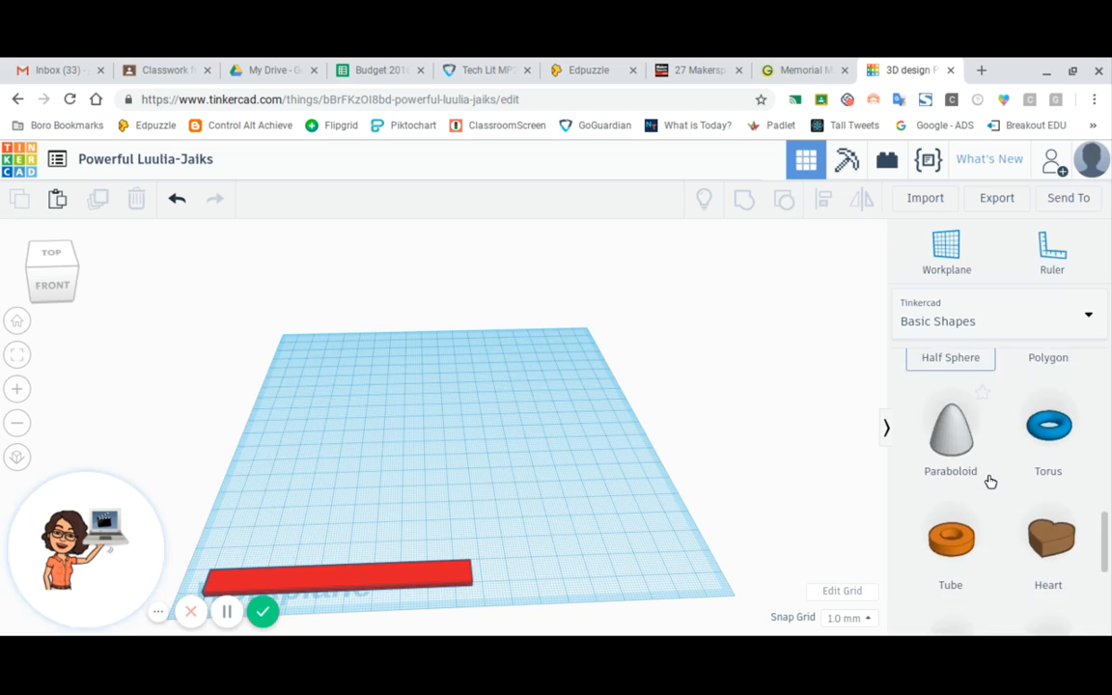
scroll(989, 481, up, 6)
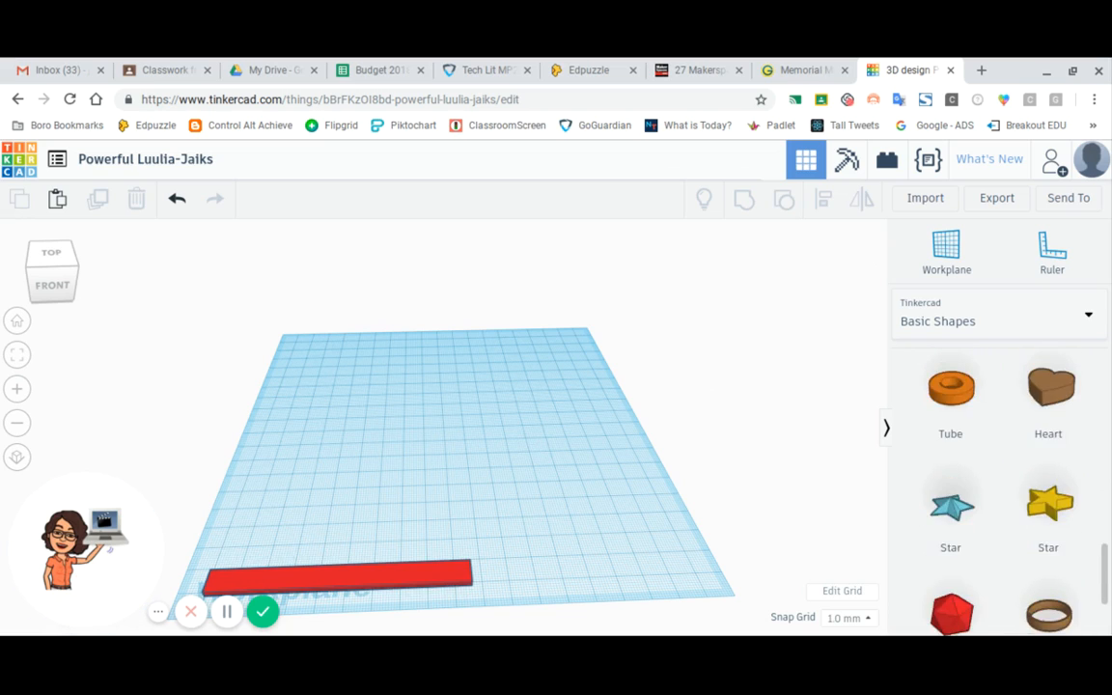
scroll(990, 481, up, 3)
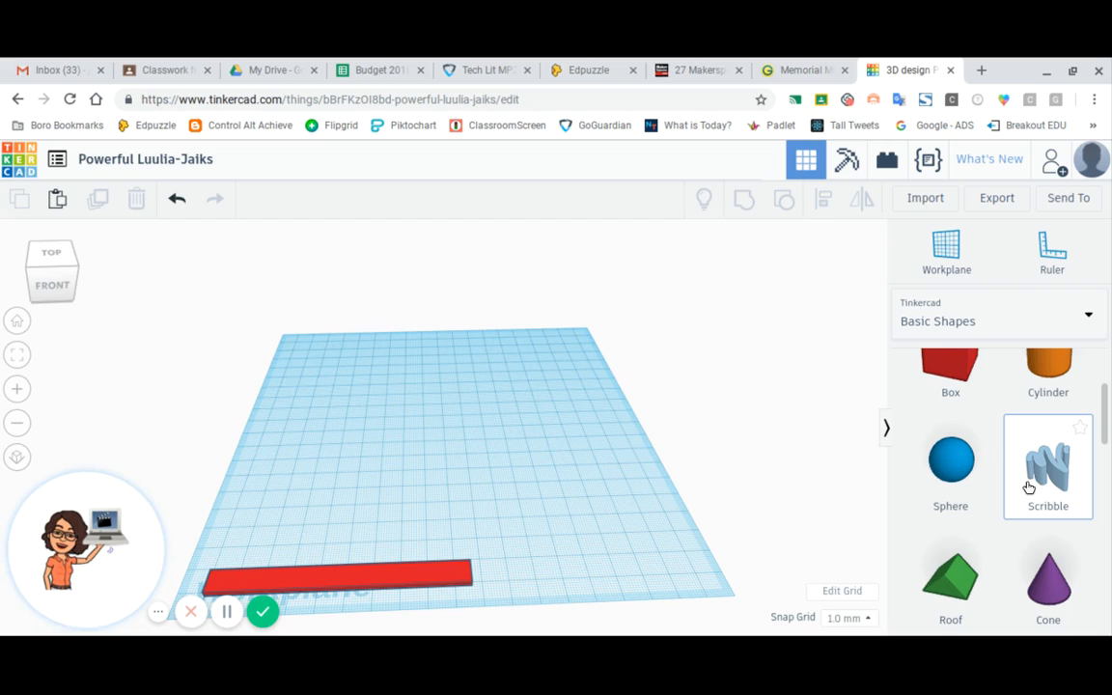
mouse_move(1034, 473)
mouse_down()
mouse_move(705, 432)
mouse_move(514, 439)
mouse_up()
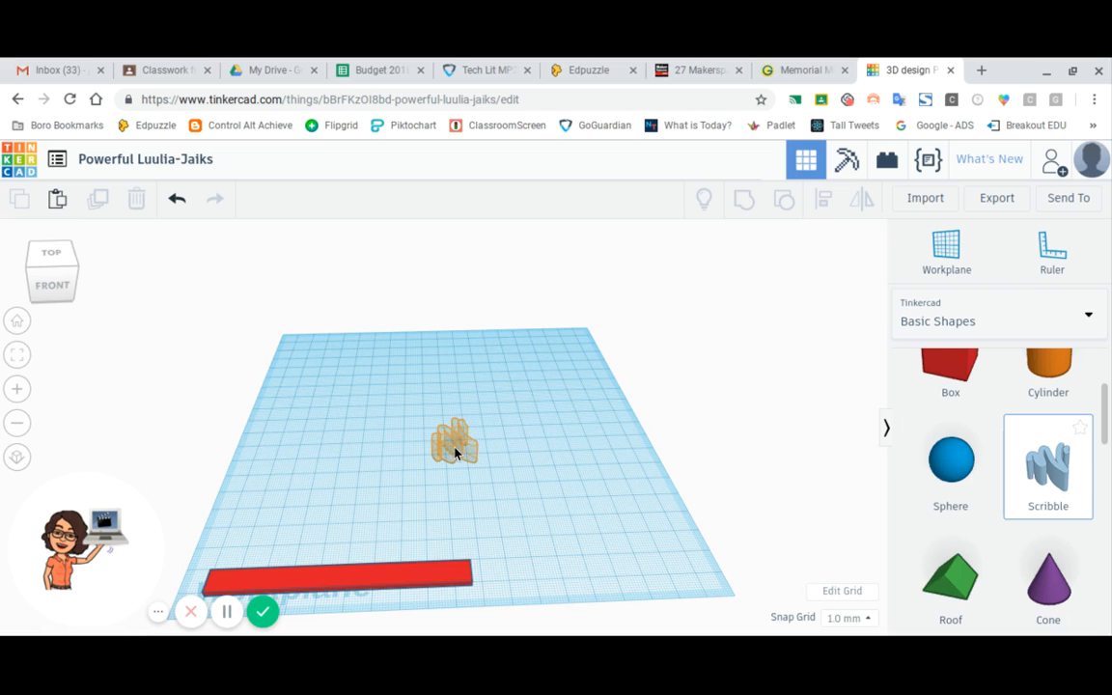
drag(455, 452, 455, 452)
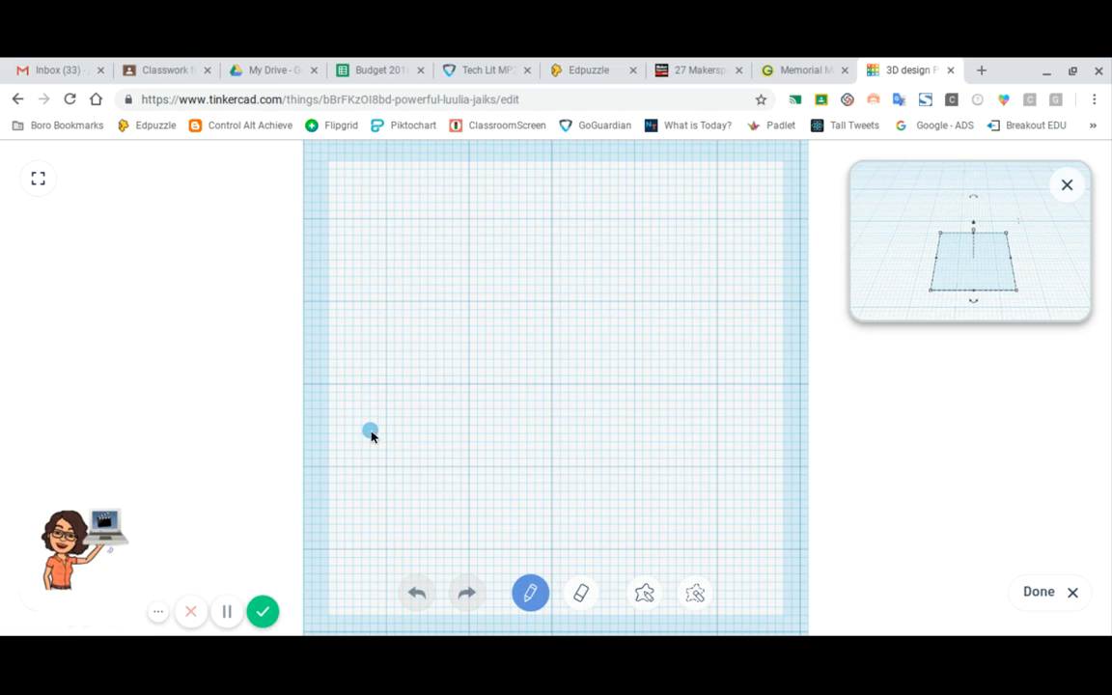
mouse_move(371, 436)
mouse_down()
mouse_move(460, 443)
mouse_move(534, 430)
mouse_move(590, 374)
mouse_move(577, 263)
mouse_move(484, 302)
mouse_move(529, 387)
mouse_move(648, 446)
mouse_move(740, 442)
mouse_up()
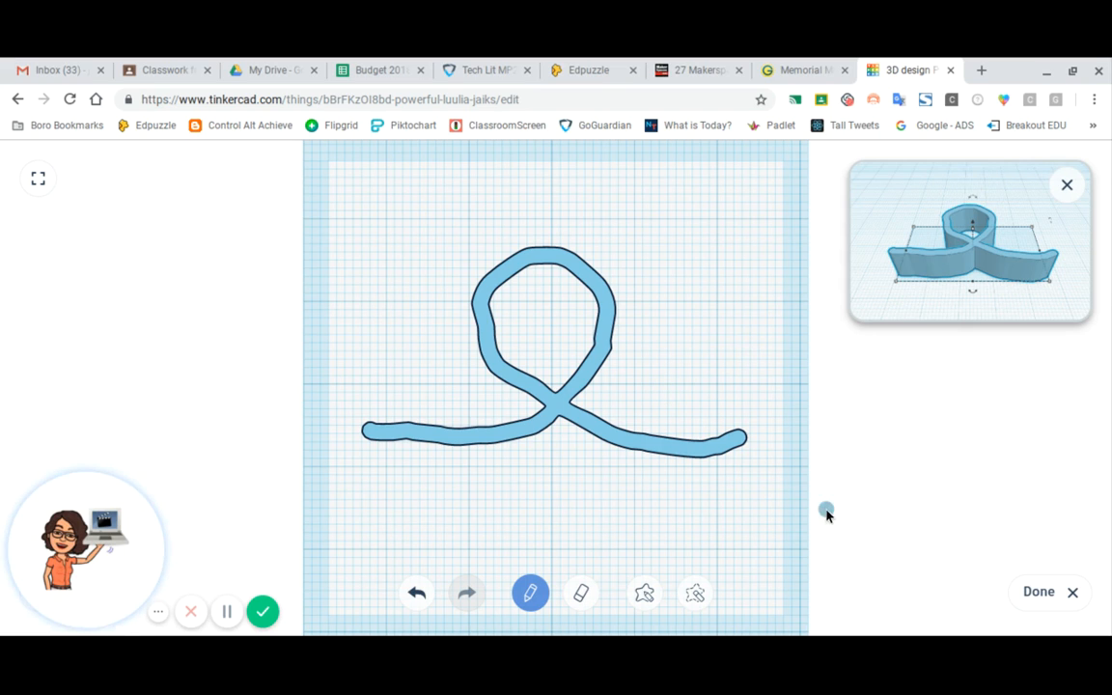
click(1037, 593)
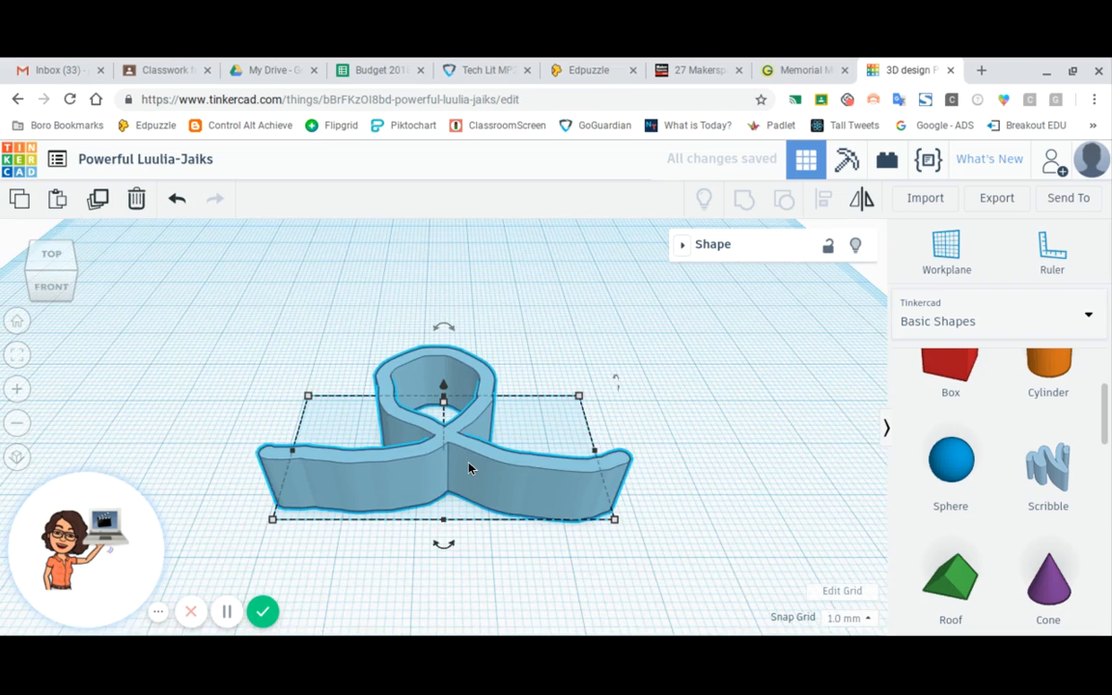
Try rotating the Scribble shape by -64° and undo the rotation.
scroll(469, 470, down, 5)
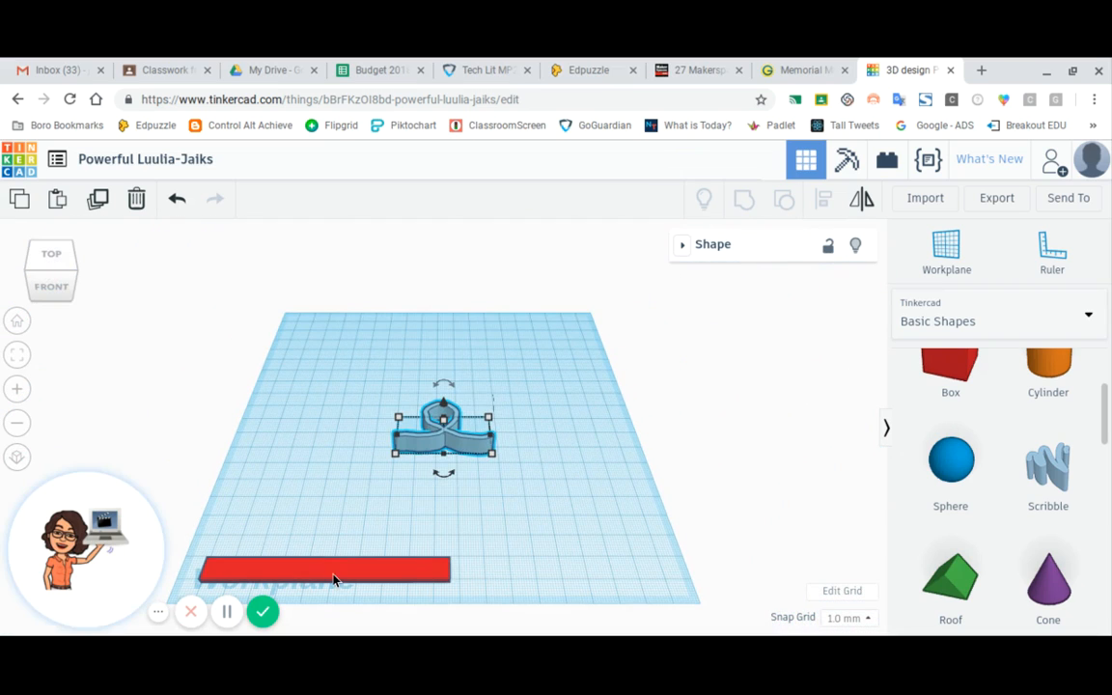
scroll(418, 507, up, 2)
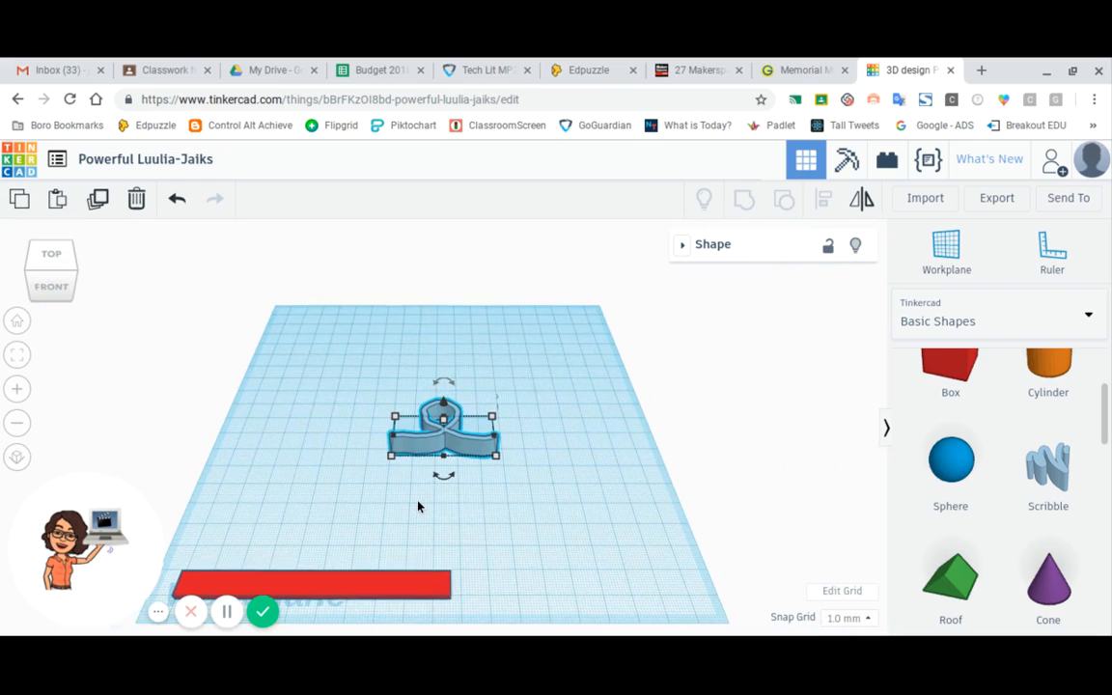
scroll(418, 507, down, 2)
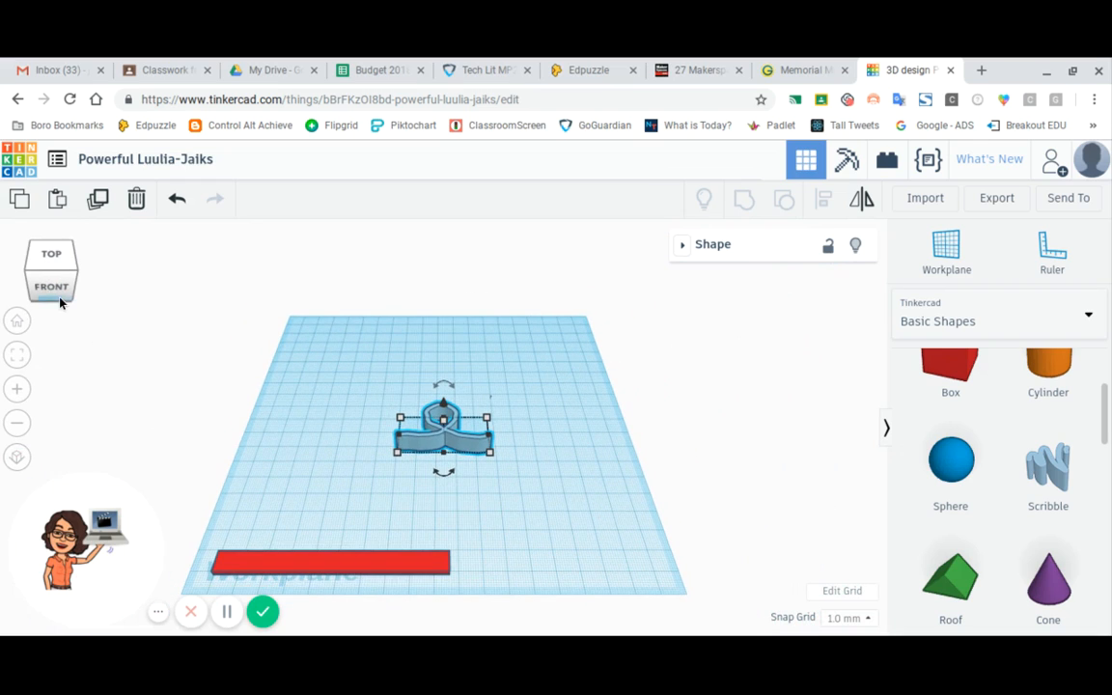
click(56, 290)
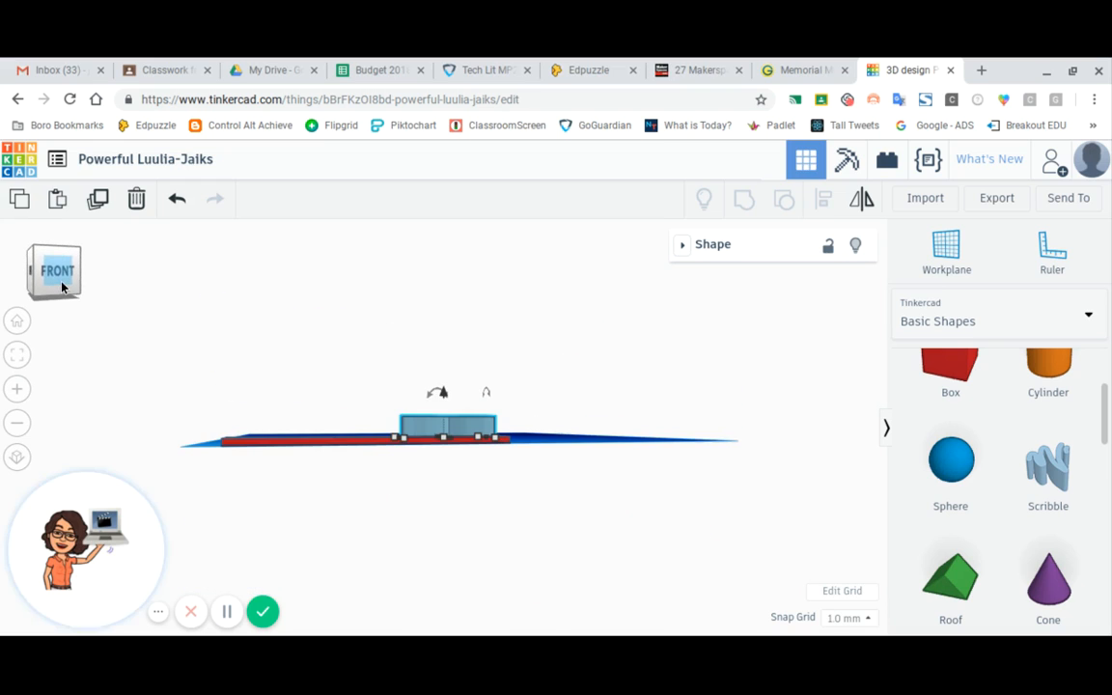
drag(62, 282, 53, 293)
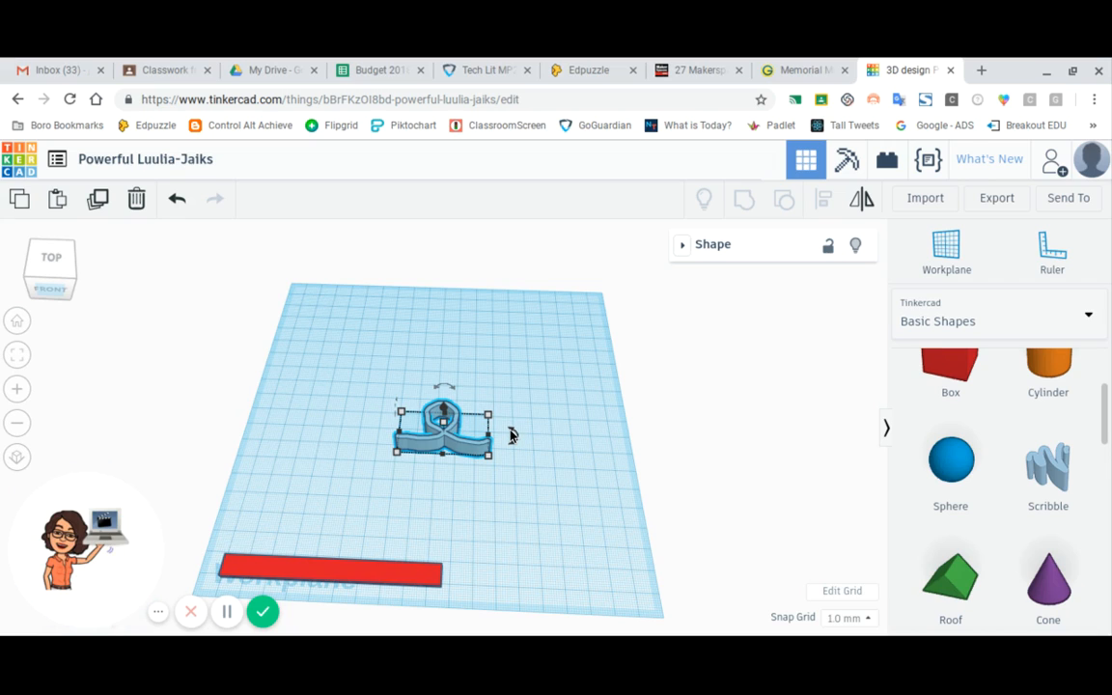
drag(511, 435, 512, 435)
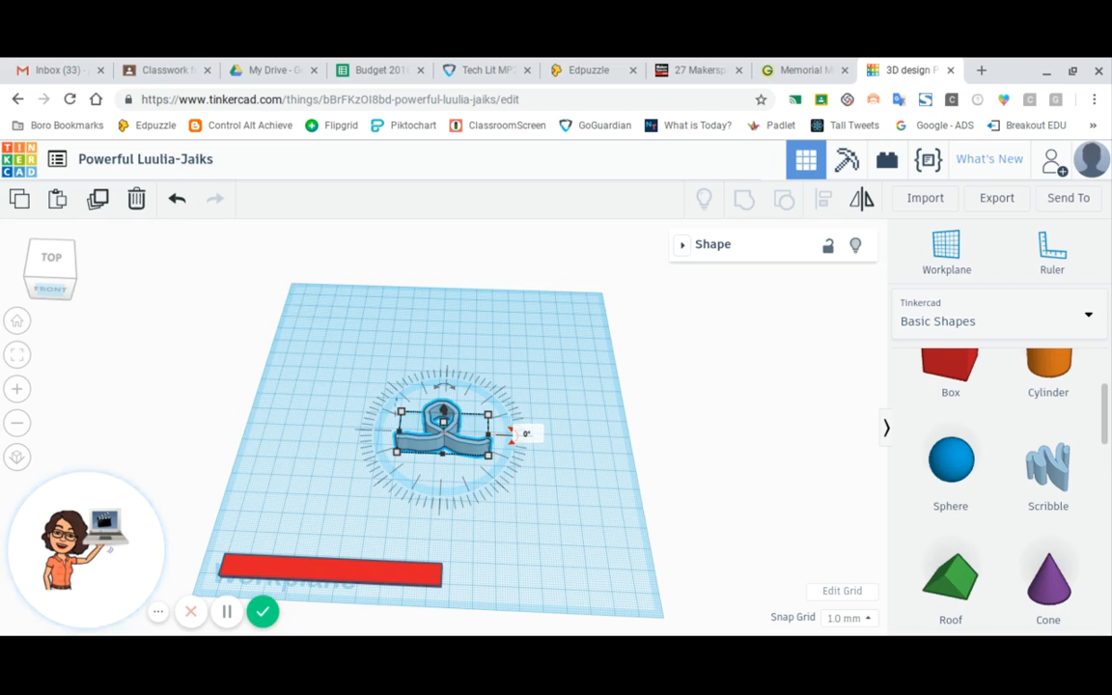
drag(512, 436, 406, 419)
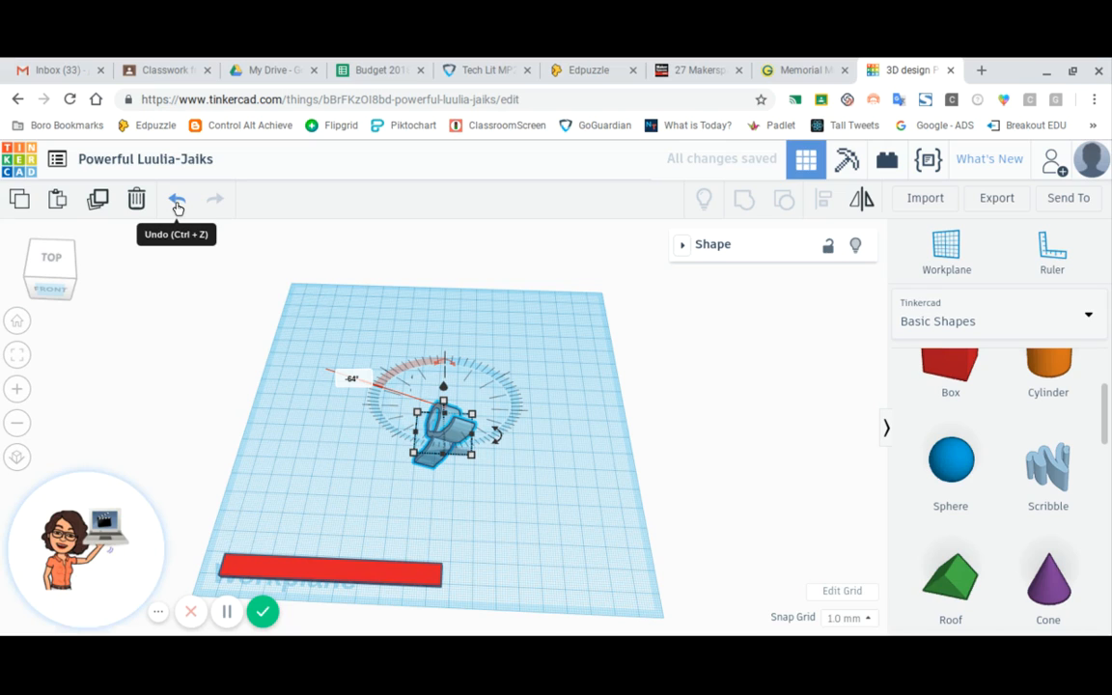
click(177, 203)
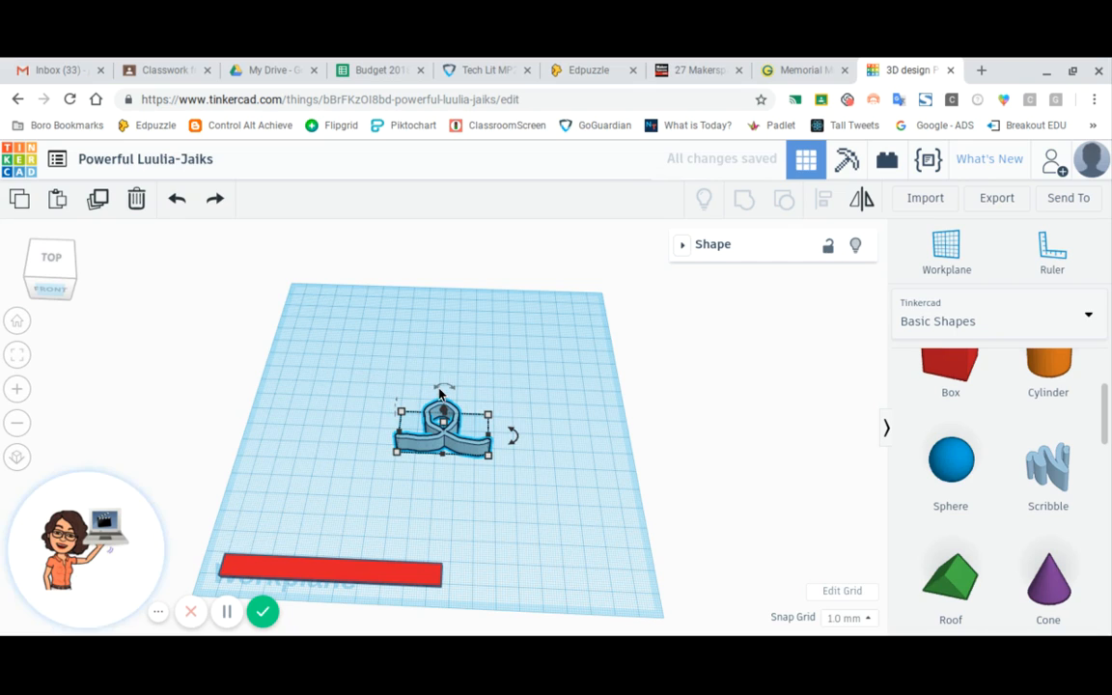
drag(439, 393, 443, 450)
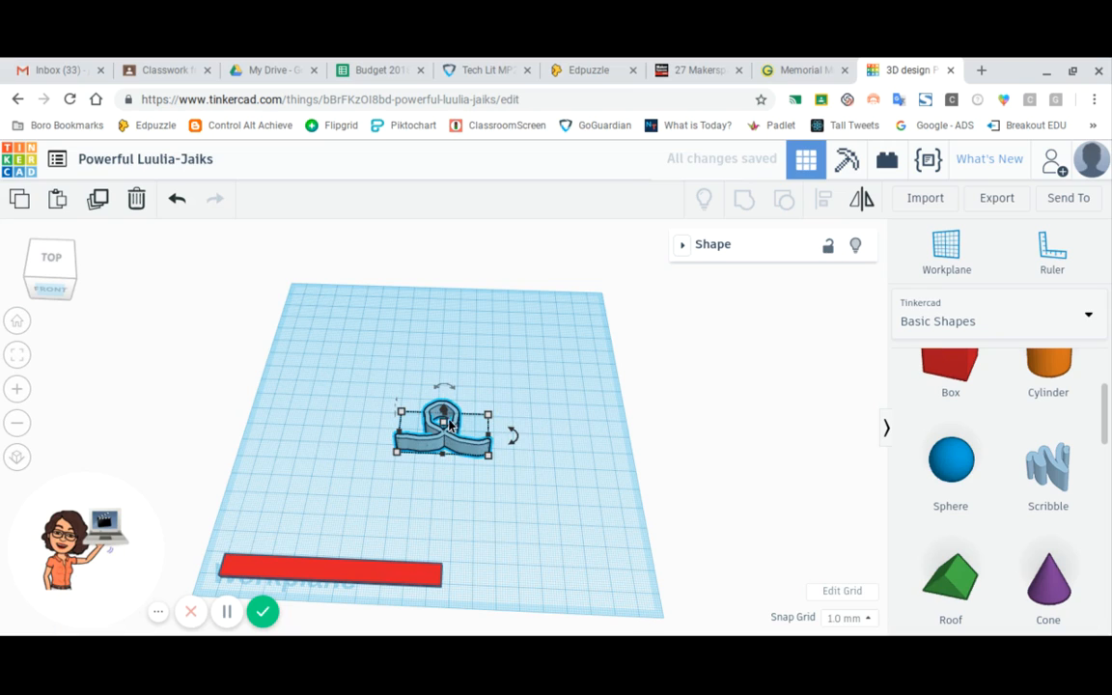
Raise the Scribble shape 38 mm above the workplane and stretch its depth to about 53.21 mm.
drag(443, 416, 461, 367)
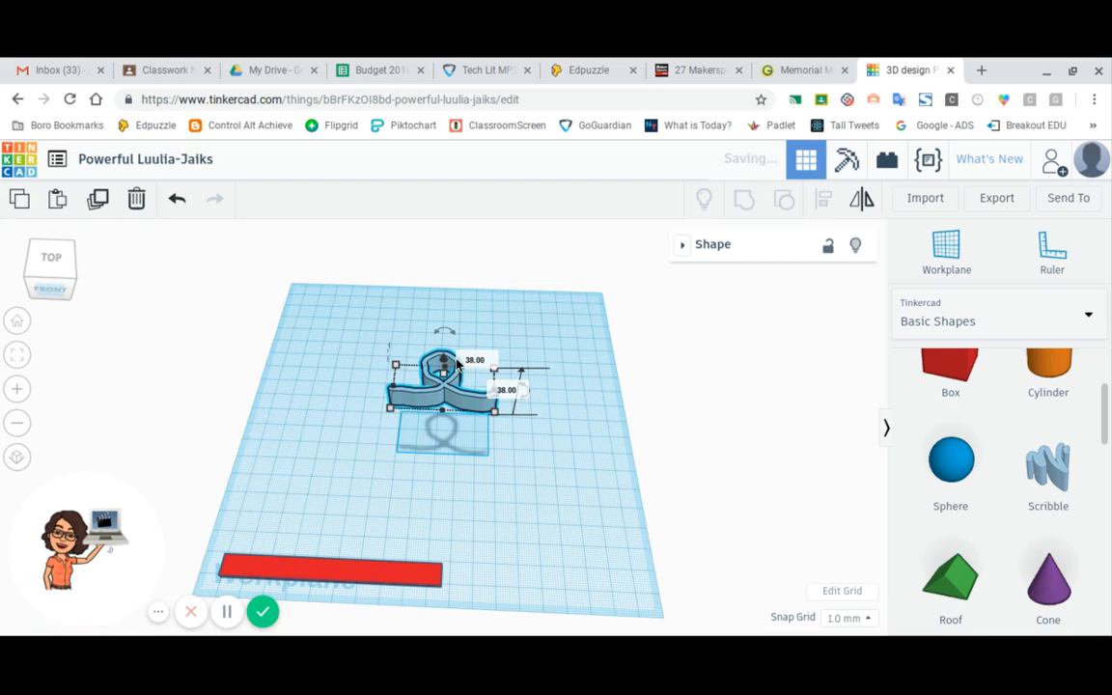
click(43, 287)
drag(45, 281, 43, 287)
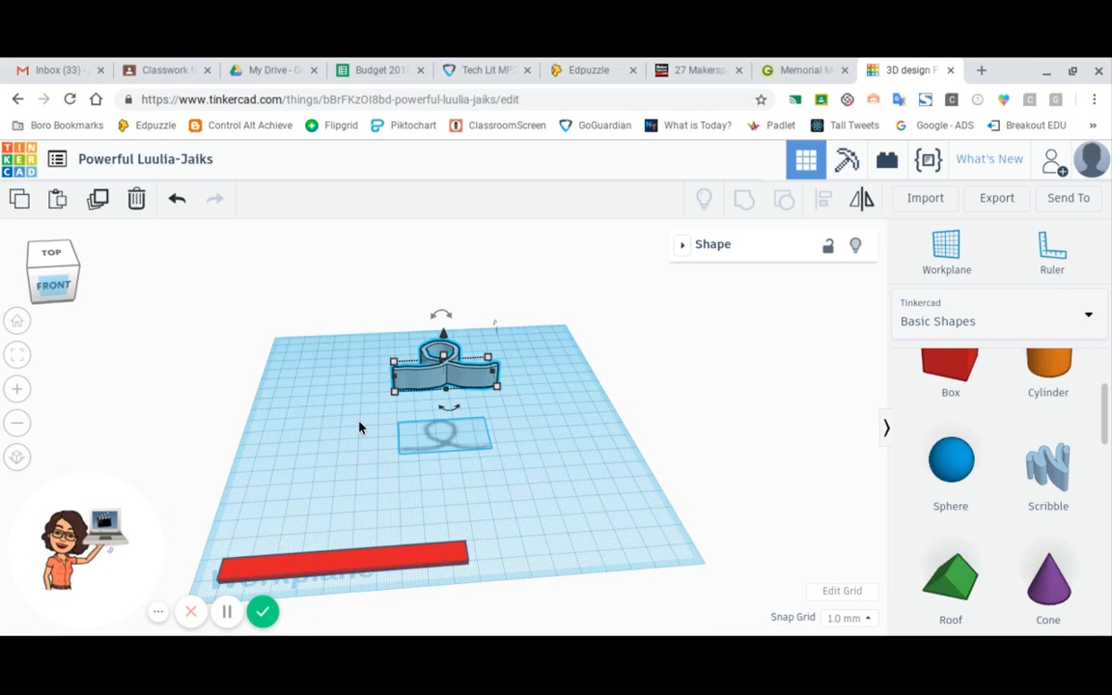
mouse_move(450, 410)
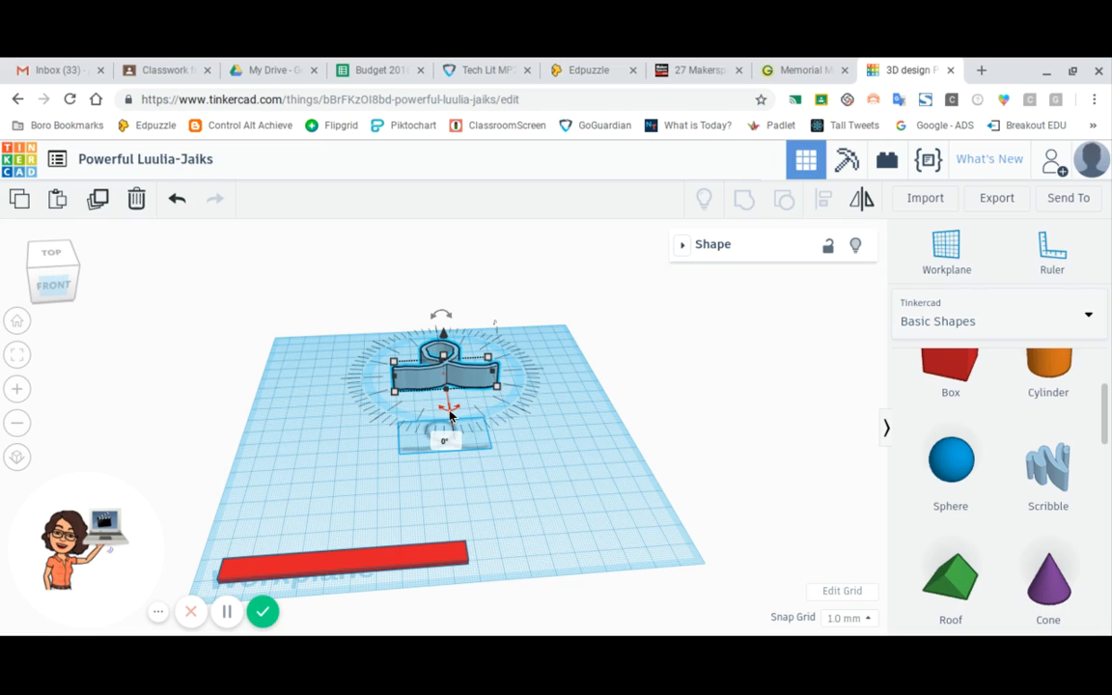
mouse_move(450, 416)
mouse_down()
mouse_move(444, 430)
mouse_move(431, 412)
mouse_move(447, 380)
mouse_move(447, 432)
mouse_move(440, 390)
mouse_move(437, 432)
mouse_up()
mouse_move(447, 392)
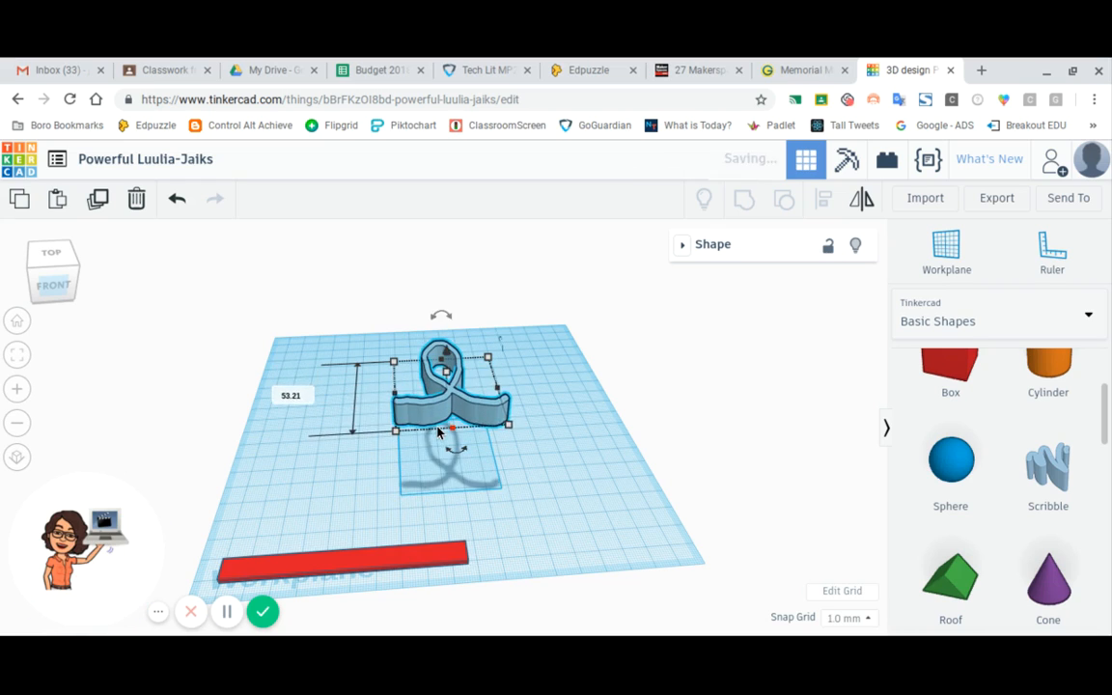
Undo the Scribble shape's depth stretch and rotate the shape 90° so its loop stands upright.
click(169, 215)
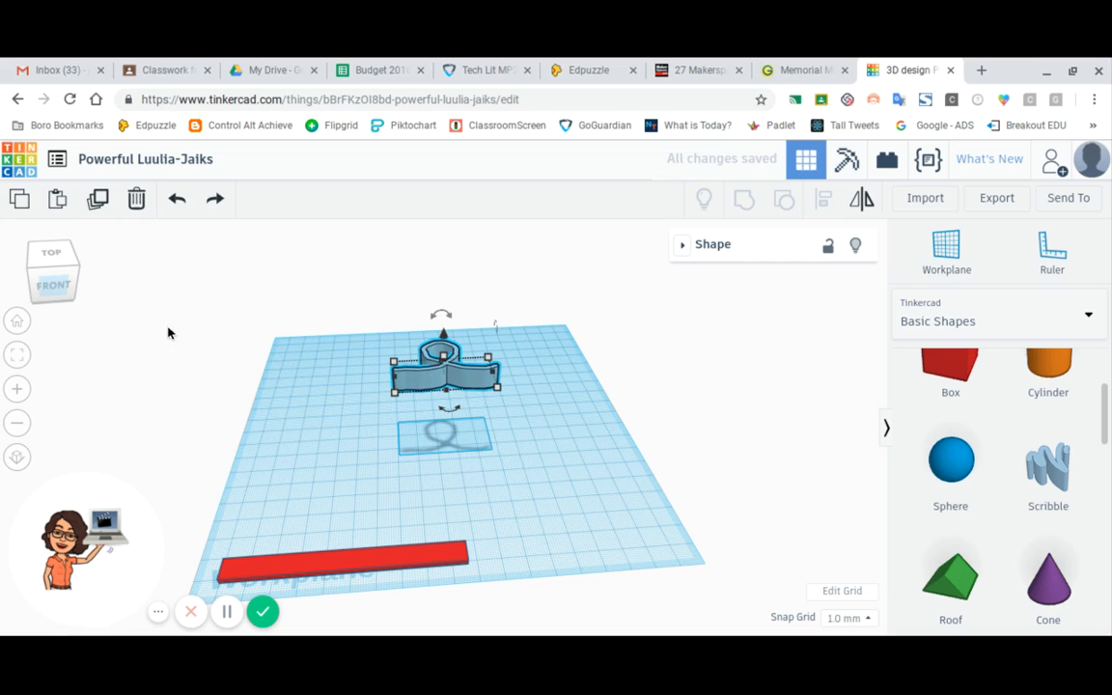
drag(53, 292, 64, 295)
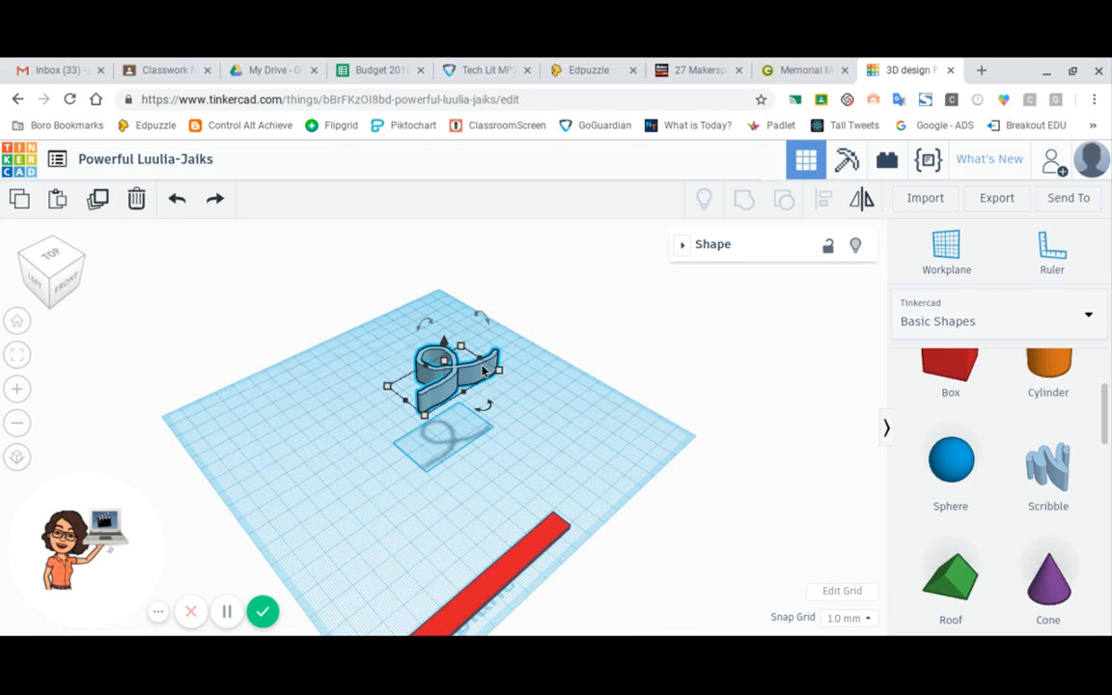
mouse_move(488, 321)
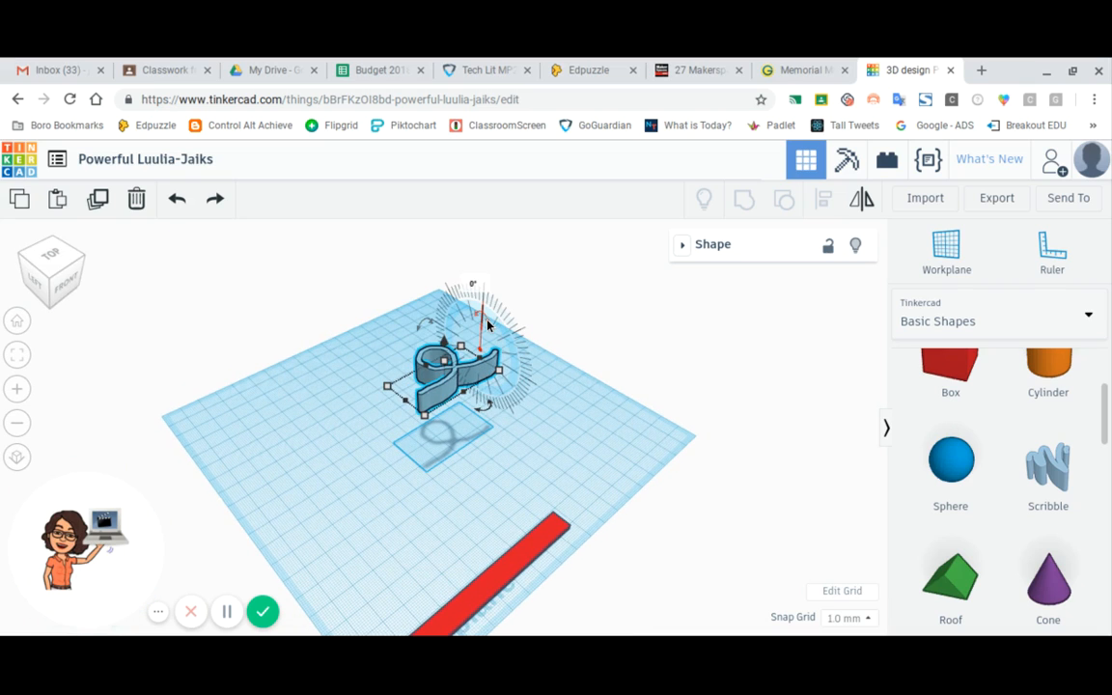
drag(487, 325, 488, 325)
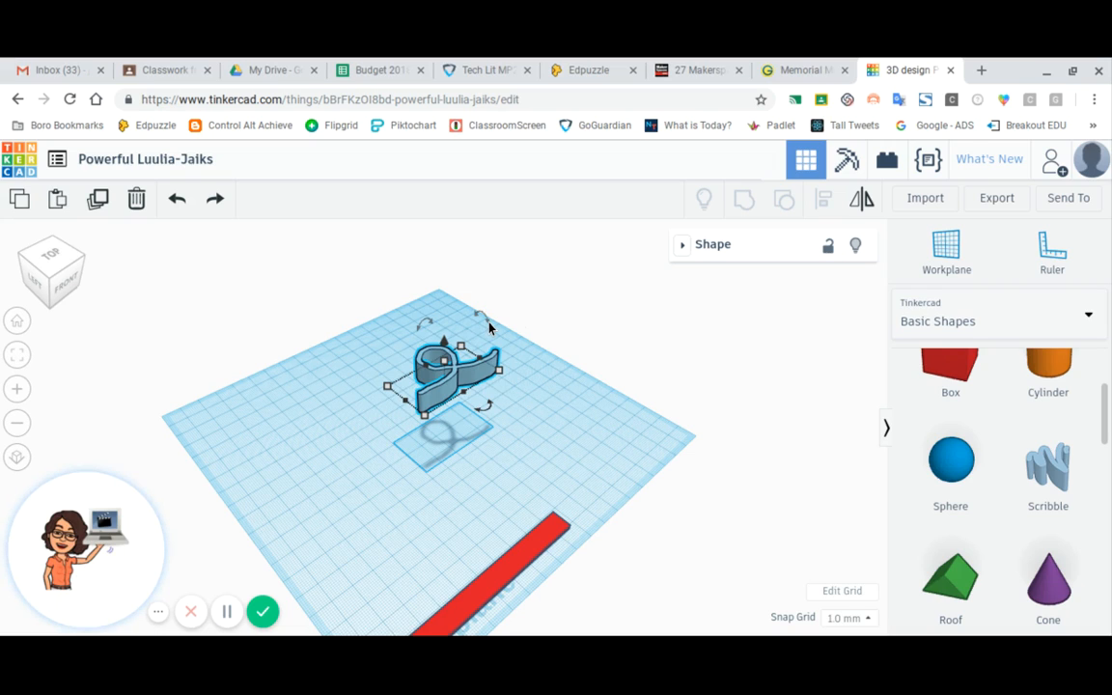
drag(488, 329, 508, 376)
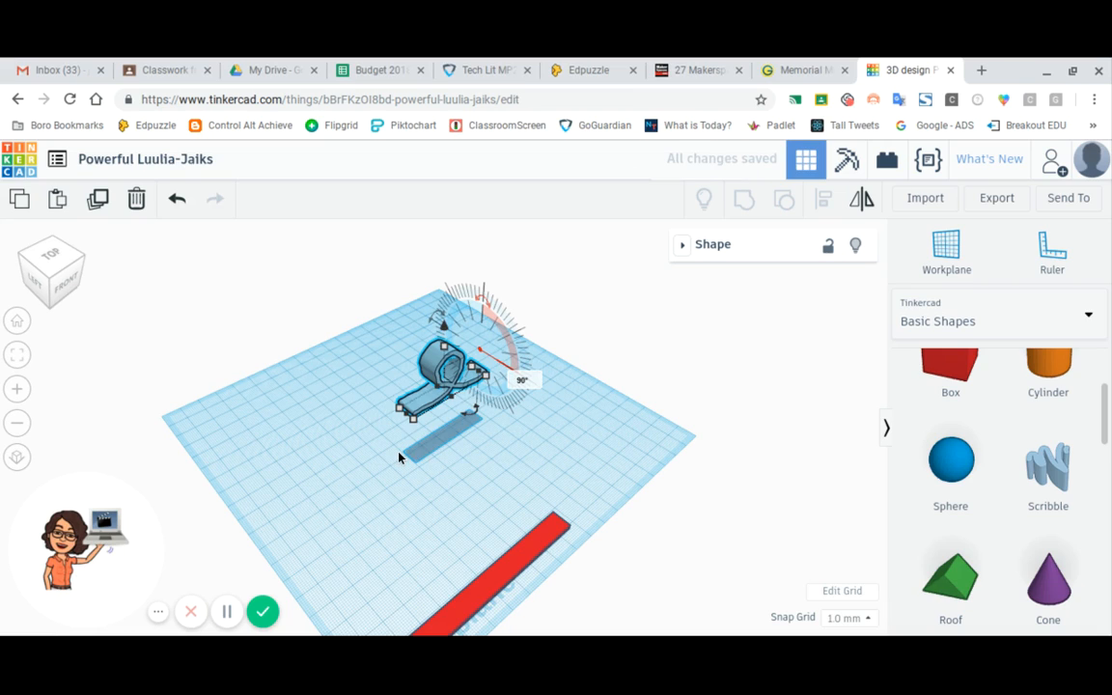
click(428, 434)
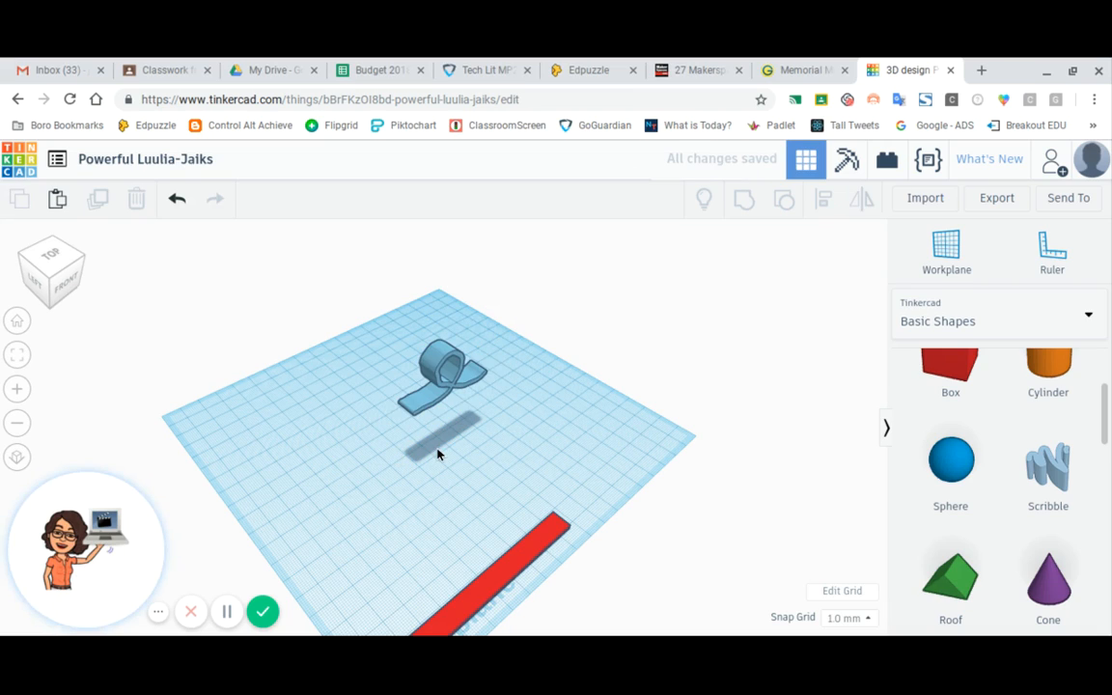
Lower the upright Scribble shape until its base sits at 0 mm on the workplane.
click(64, 297)
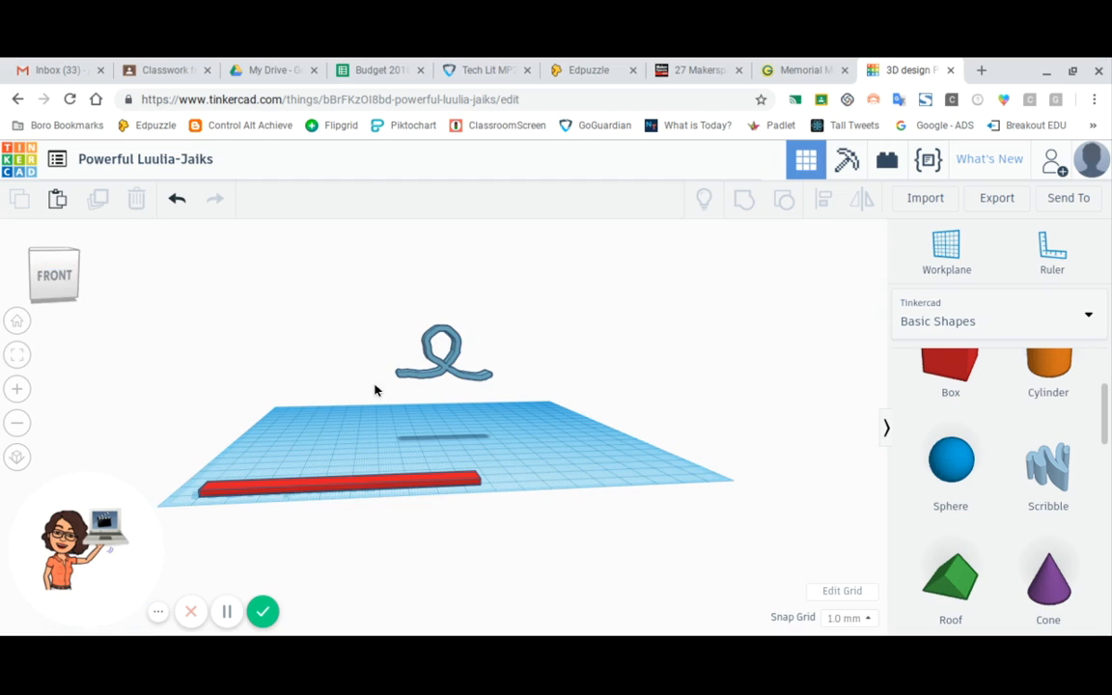
click(444, 375)
click(443, 374)
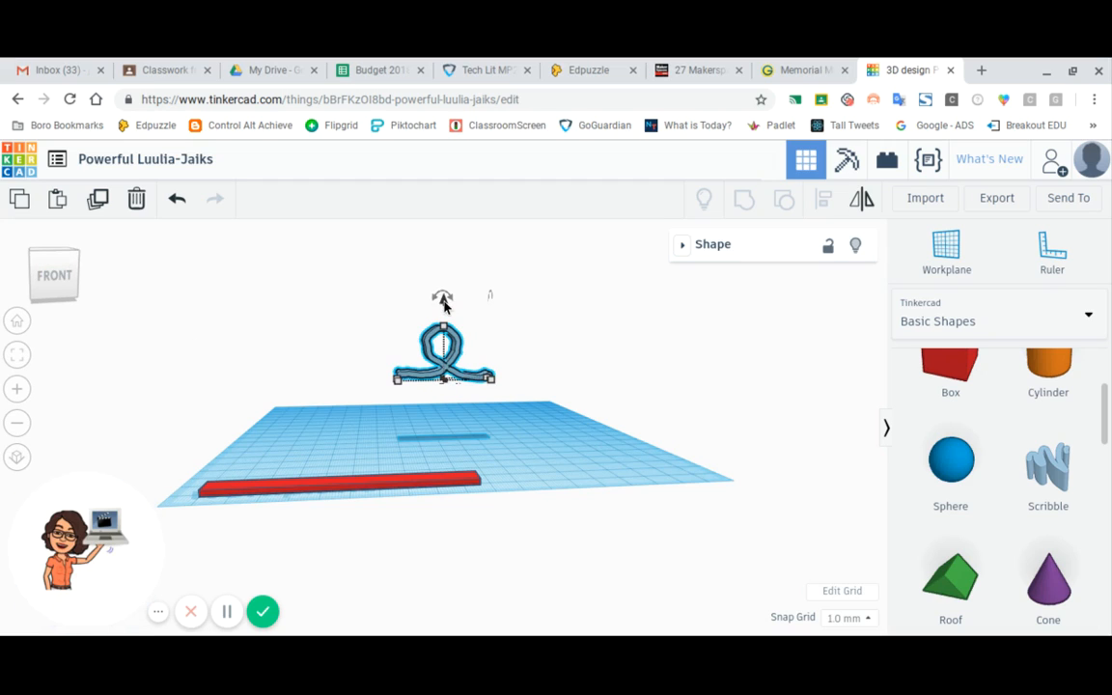
drag(443, 302, 443, 372)
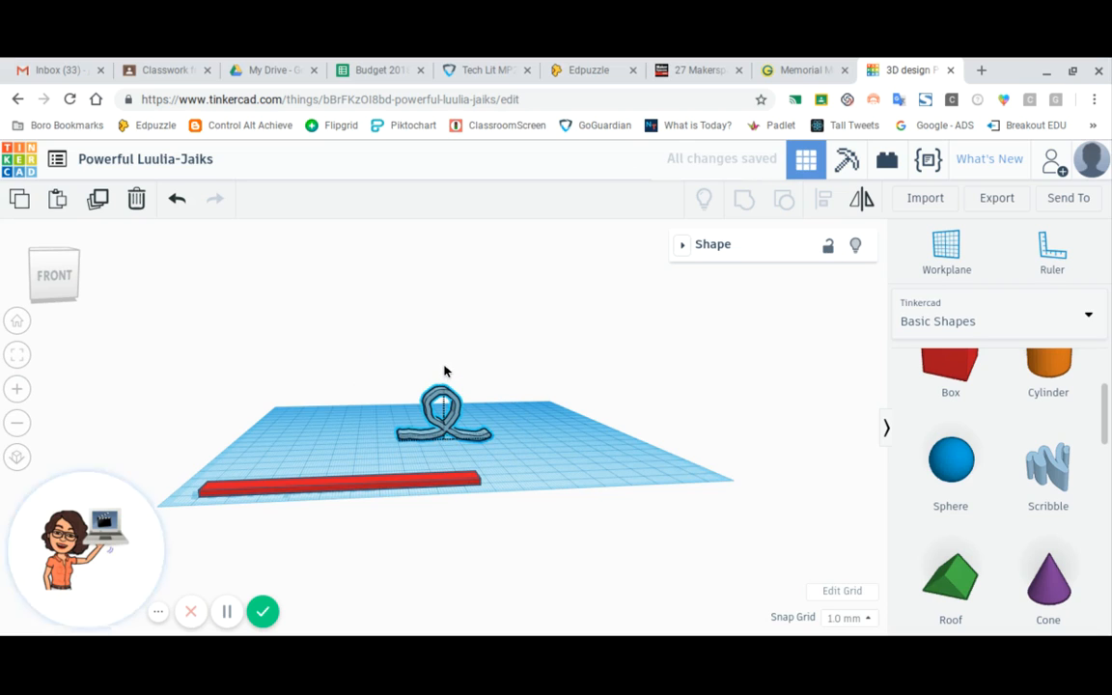
drag(444, 370, 446, 367)
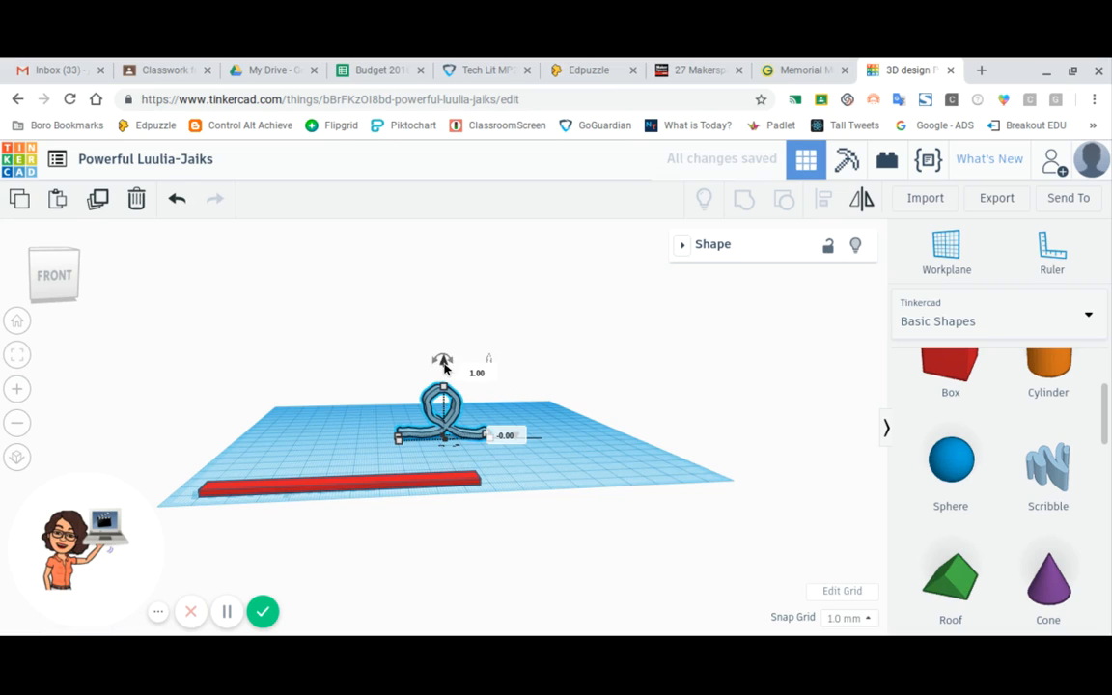
Examine the Scribble shape close up from below, the front and above to check how its base meets the workplane.
click(44, 280)
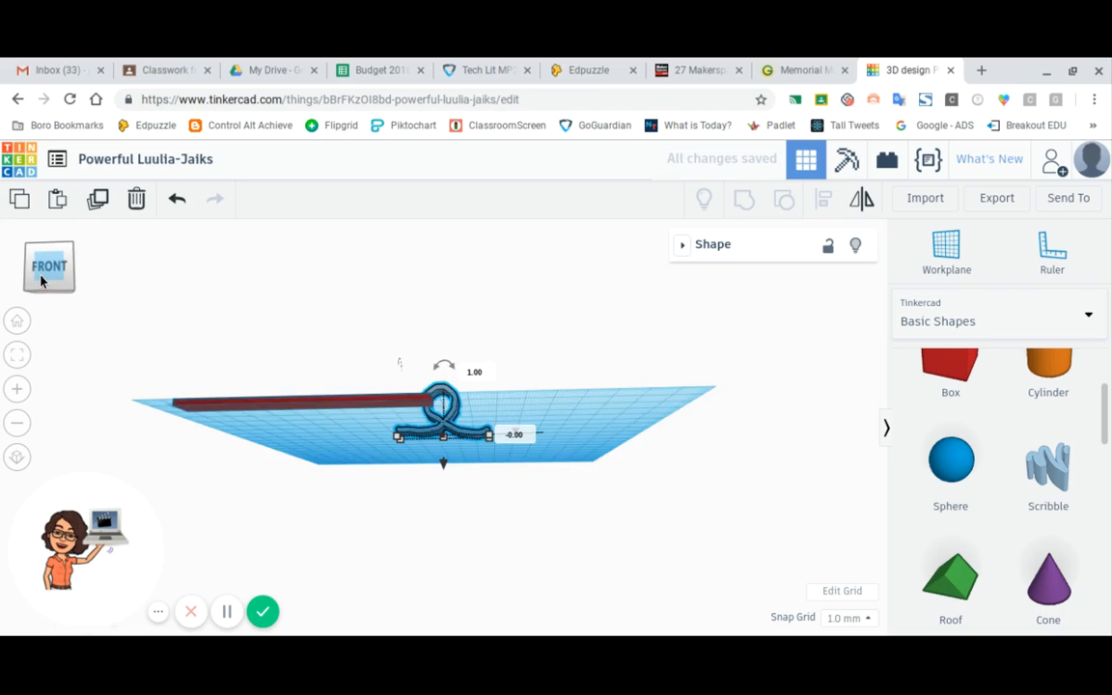
click(16, 390)
click(16, 390)
click(16, 390)
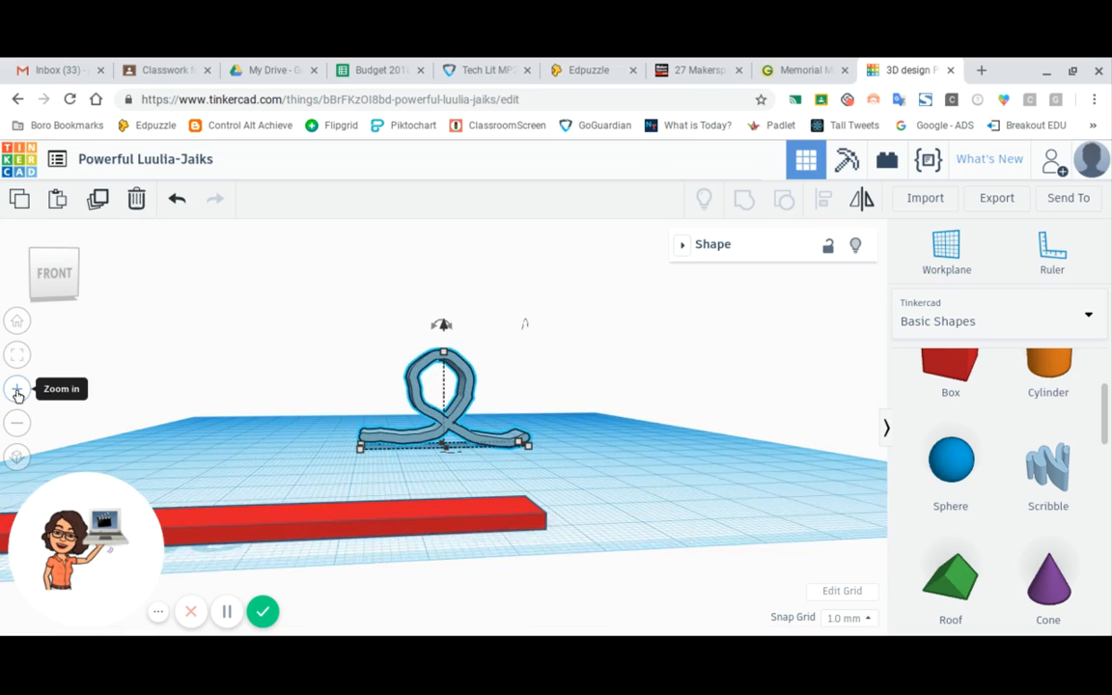
click(16, 390)
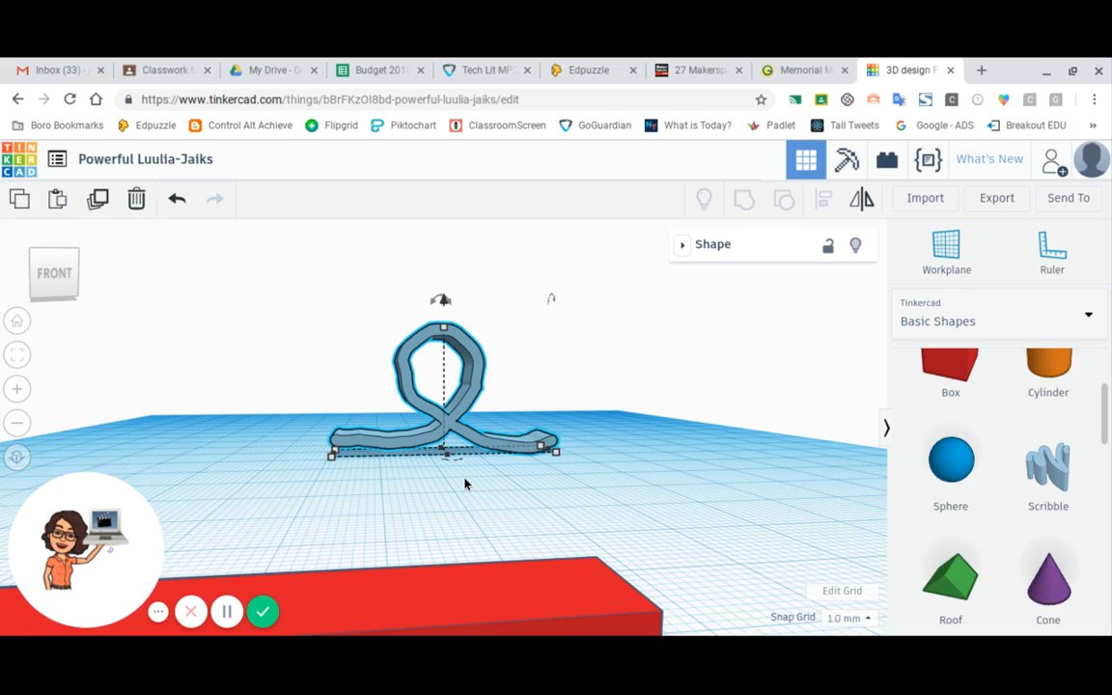
click(68, 290)
mouse_move(74, 287)
mouse_down()
mouse_move(94, 282)
mouse_move(87, 295)
mouse_move(63, 292)
mouse_up()
click(63, 292)
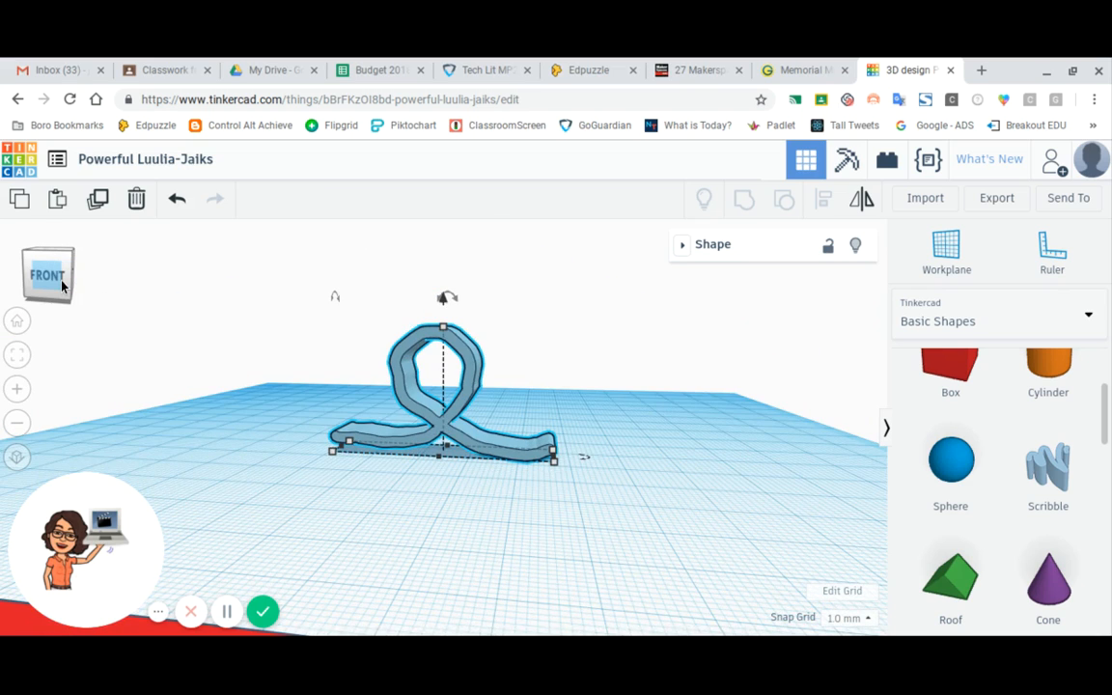
drag(62, 285, 159, 428)
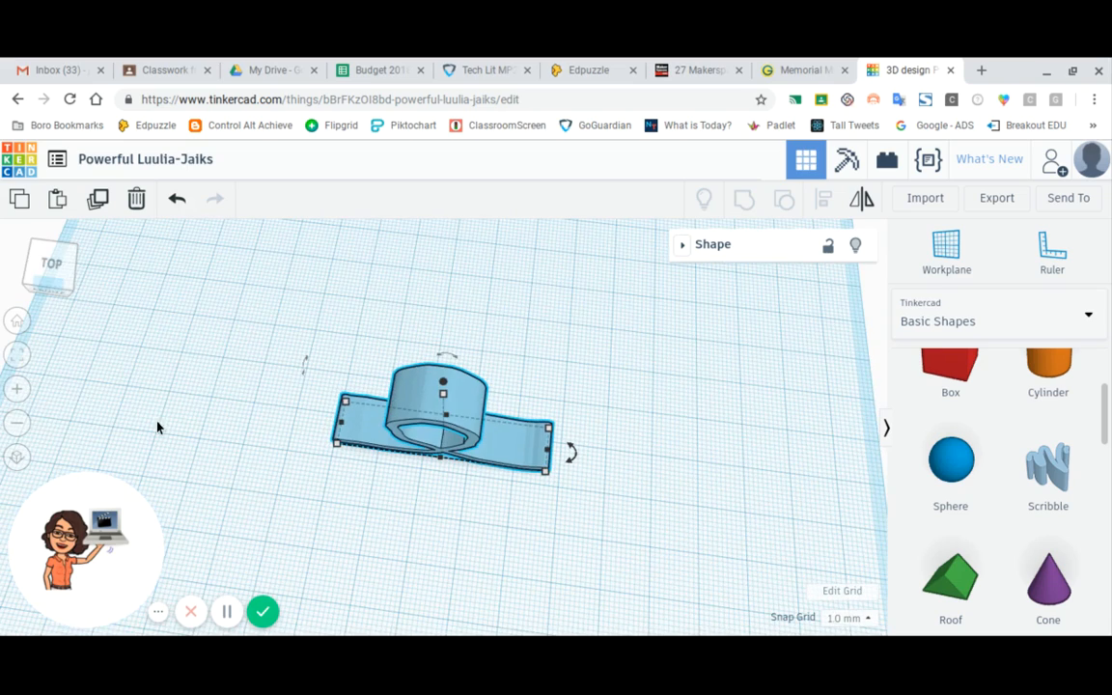
Resize the Scribble shape's footprint to about 47.01 mm wide and 7.89 mm deep.
click(16, 426)
click(16, 426)
click(16, 426)
click(16, 426)
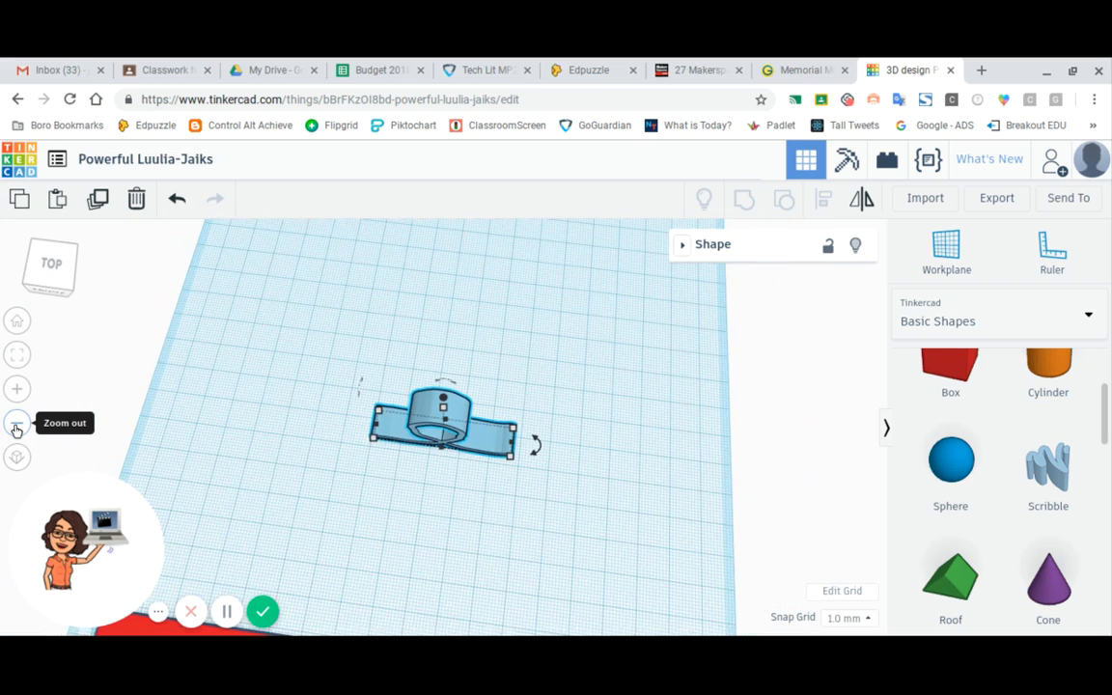
click(16, 426)
click(16, 426)
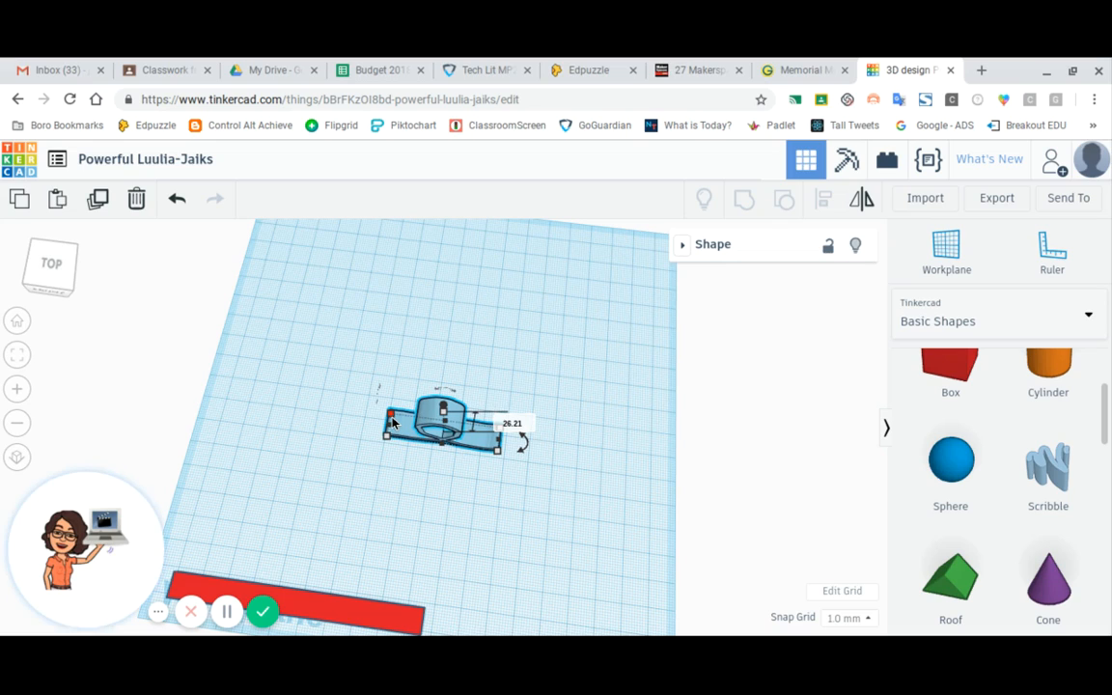
drag(391, 422, 388, 426)
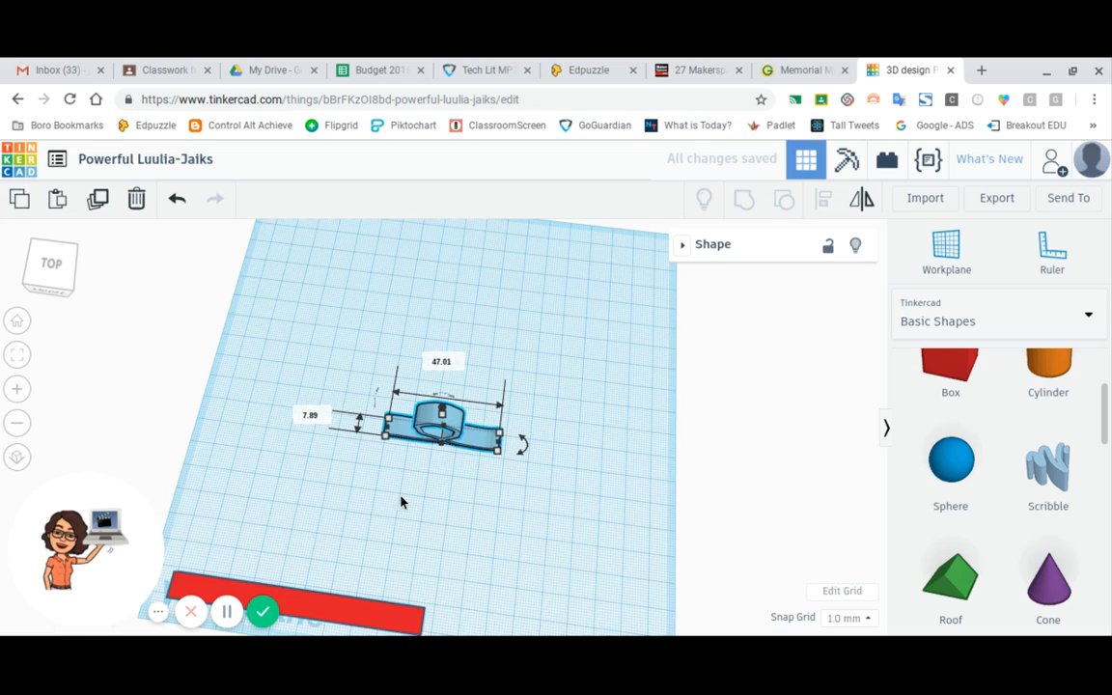
Move the Scribble shape 30 mm right and about 76.11 mm forward, beside the red bar's right end.
click(68, 280)
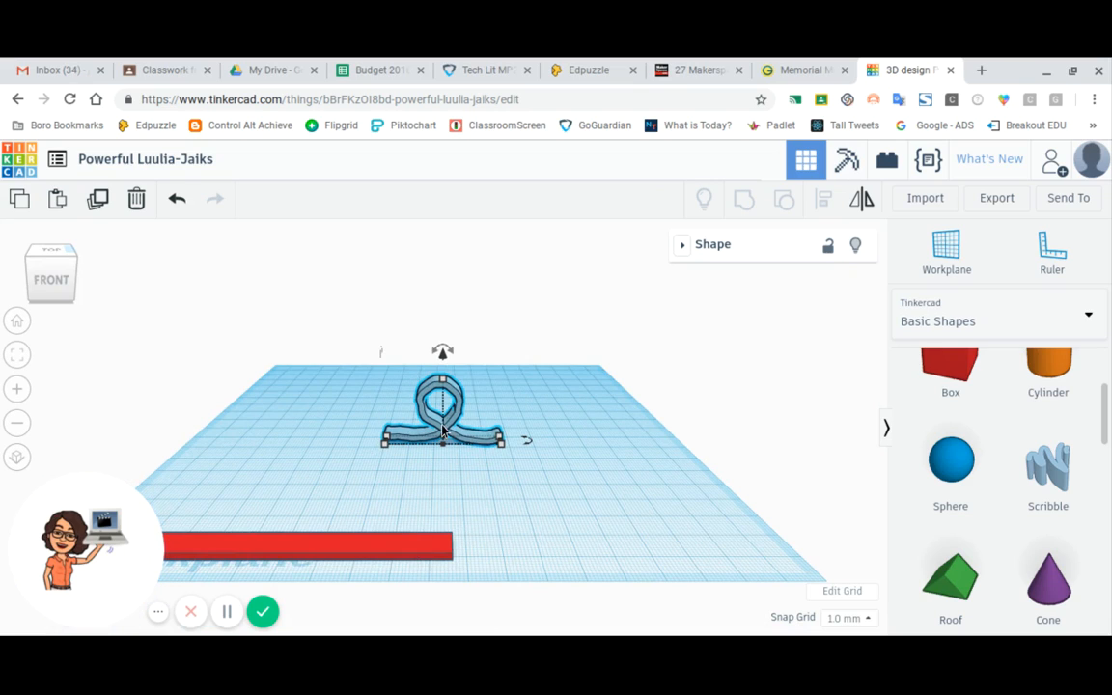
drag(442, 432, 549, 542)
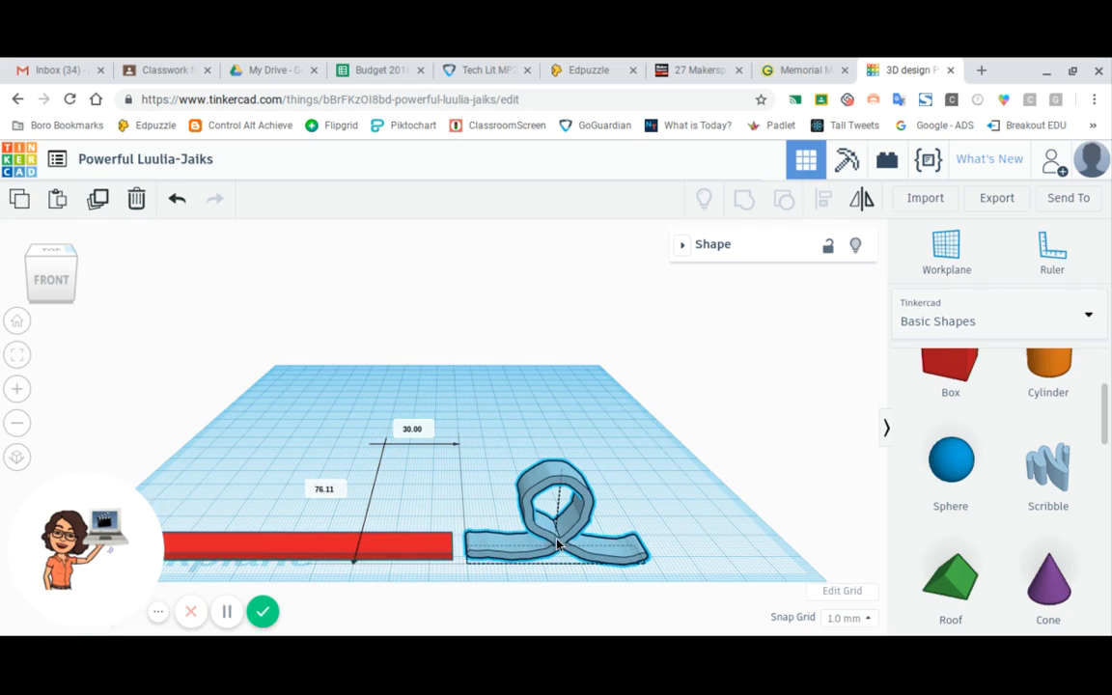
click(251, 551)
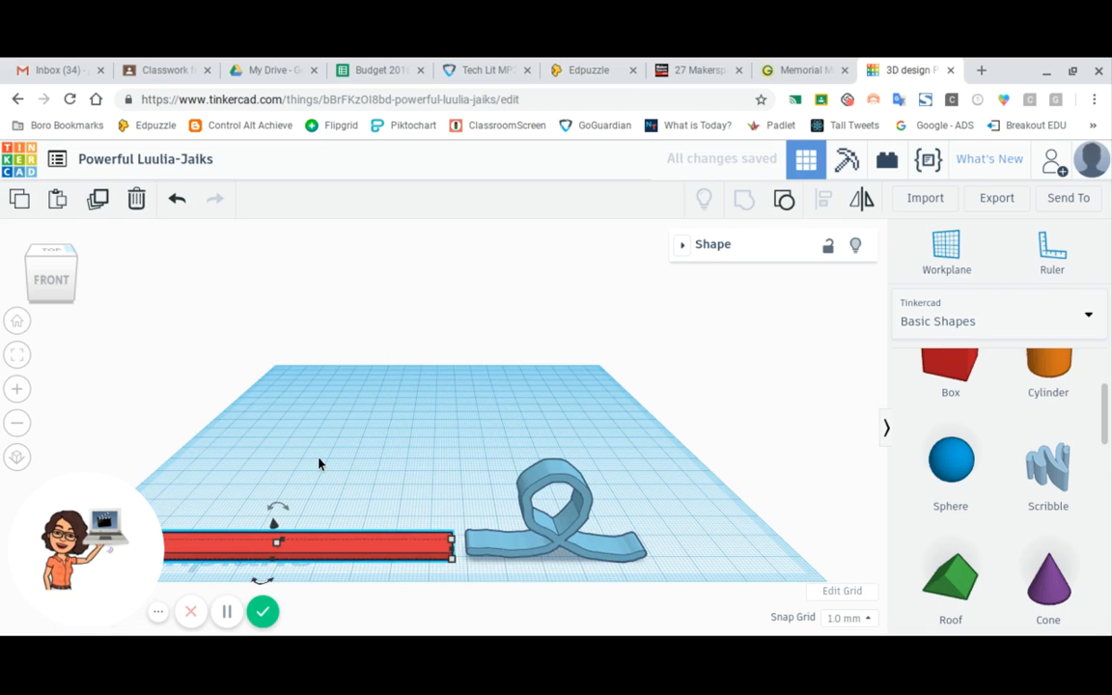
drag(318, 458, 294, 396)
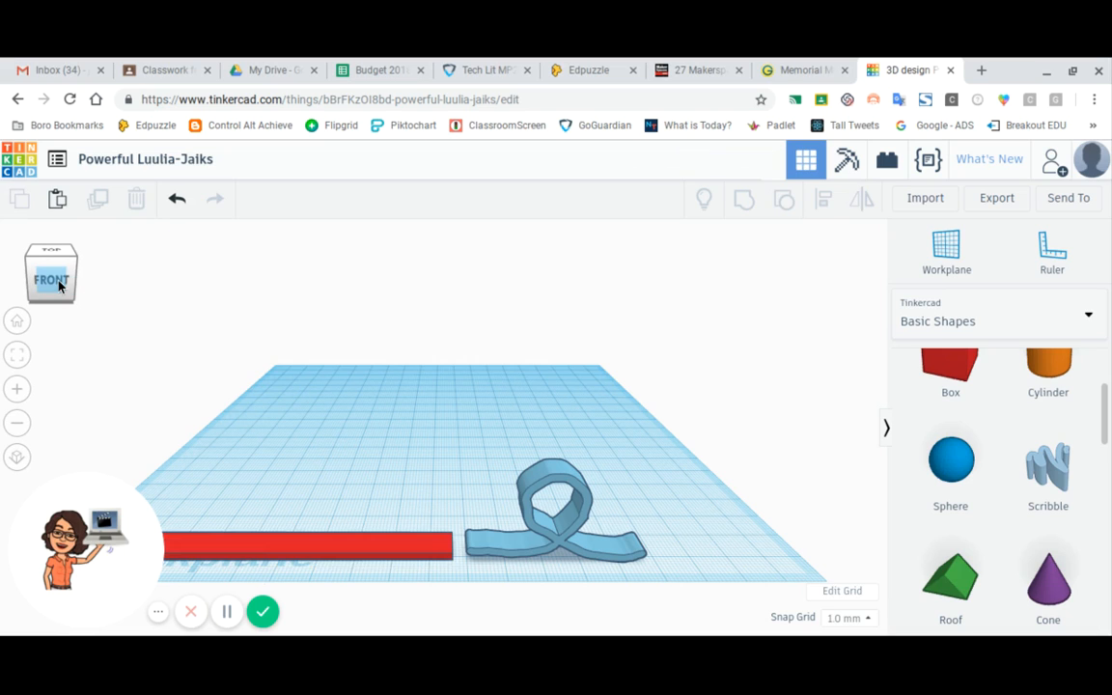
Shorten the red bar from its right end to roughly half its length, with a depth of 5 mm.
mouse_move(57, 286)
mouse_down()
mouse_move(58, 270)
mouse_move(70, 288)
mouse_up()
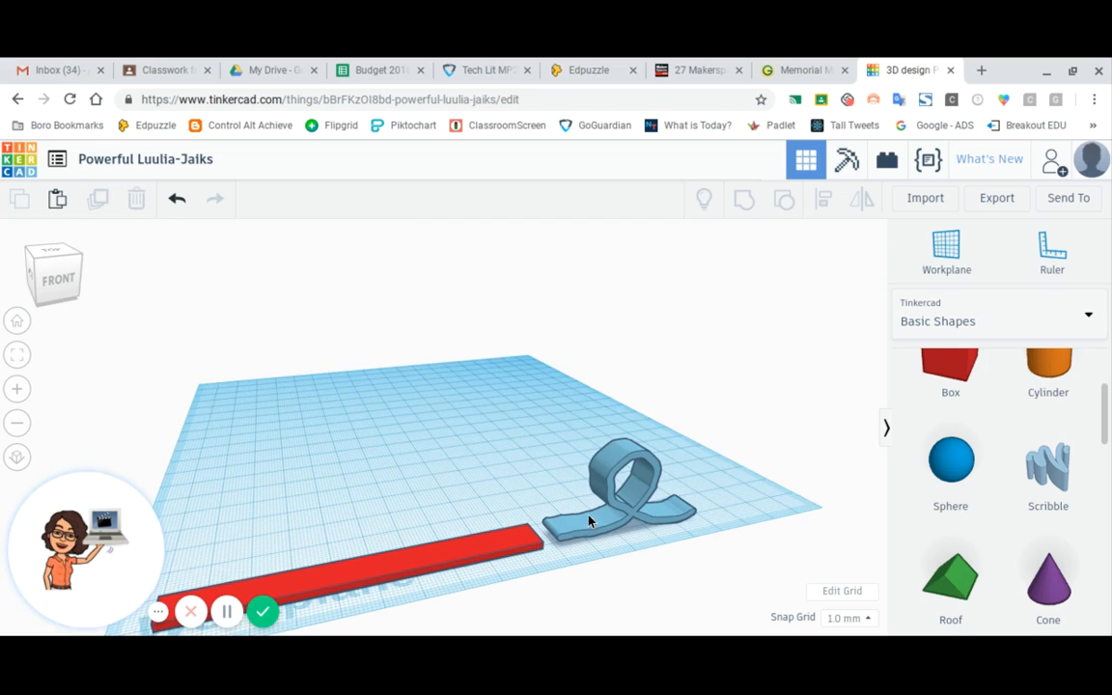
click(426, 556)
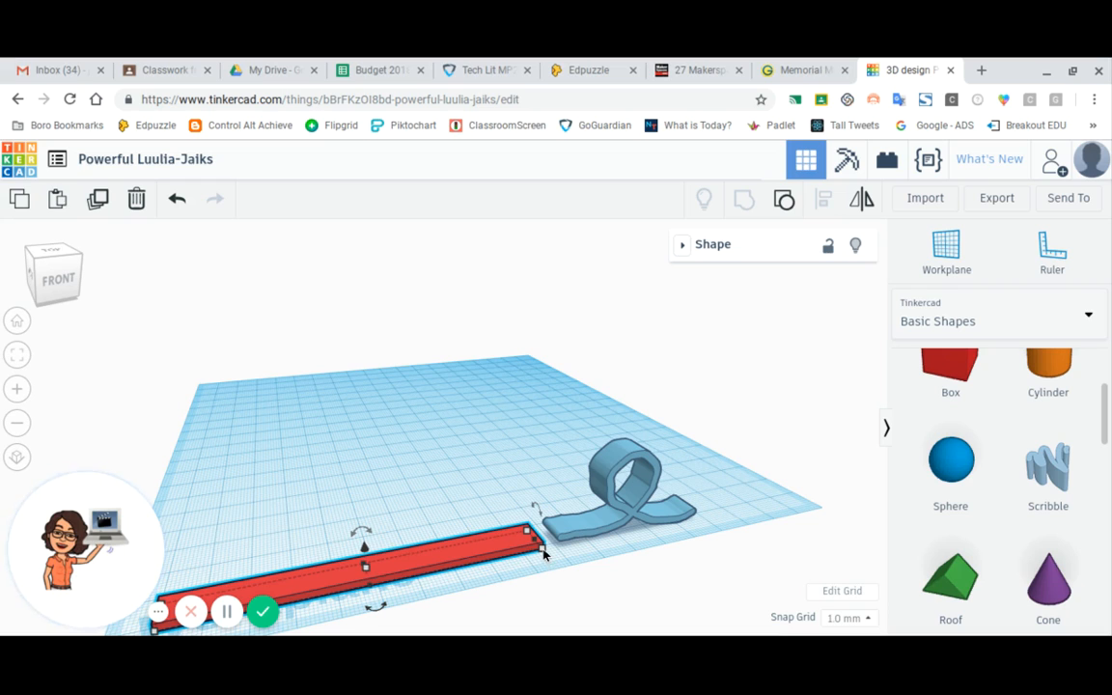
drag(544, 553, 347, 584)
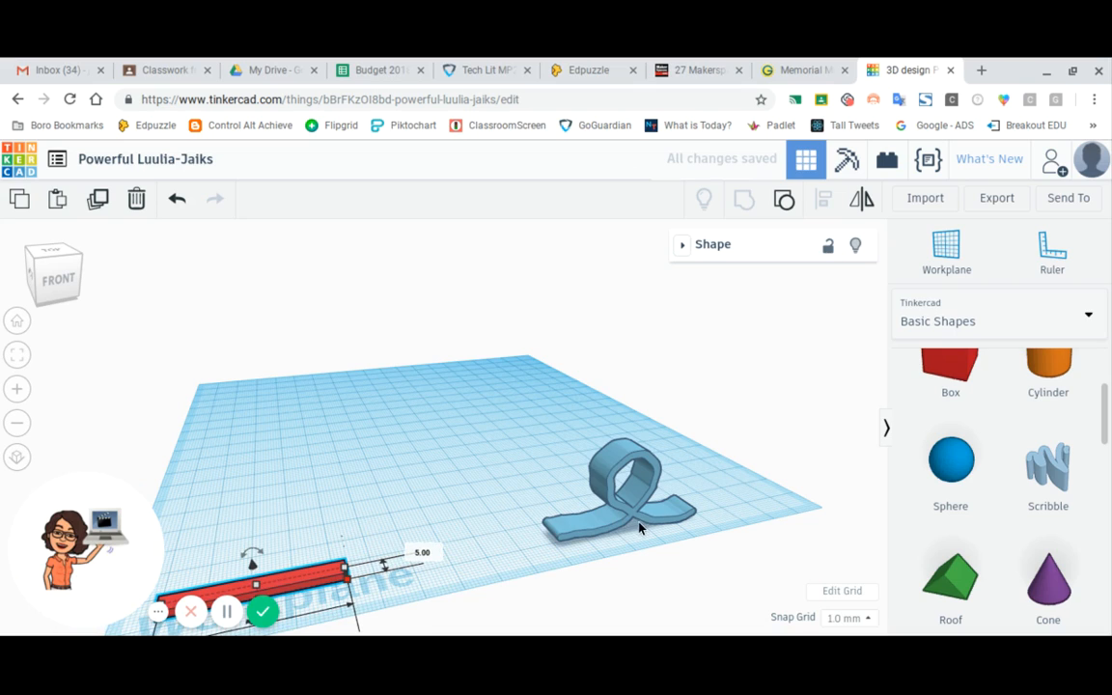
click(513, 563)
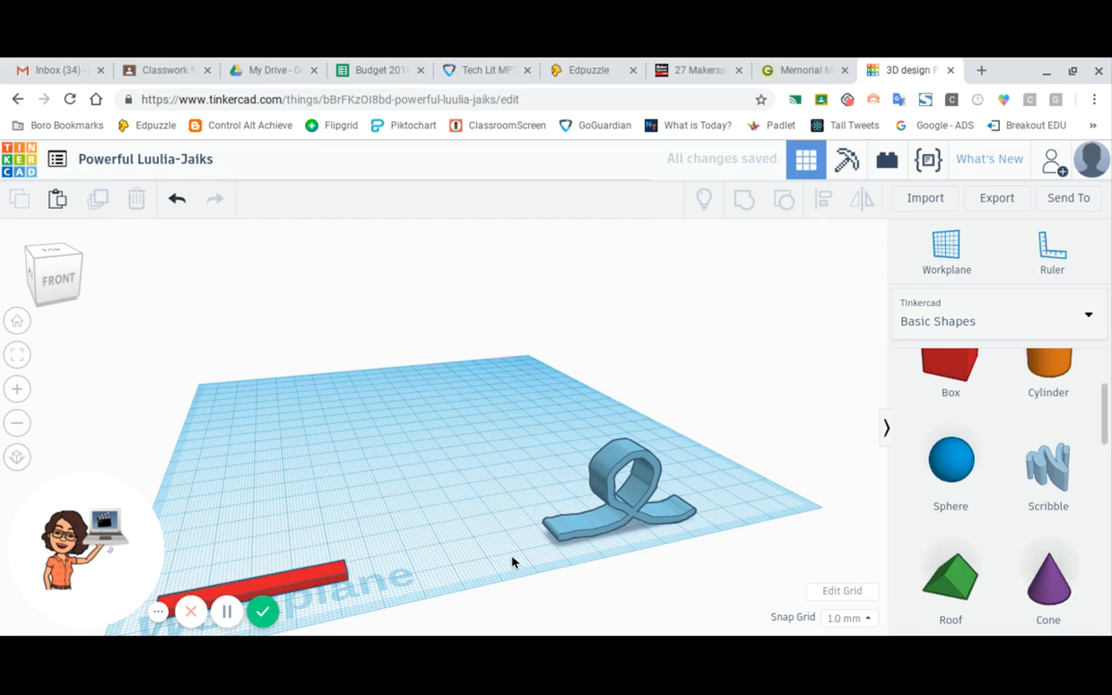
Move the Scribble shape about 55 mm left so its end meets the shortened red bar.
click(611, 526)
drag(610, 526, 446, 551)
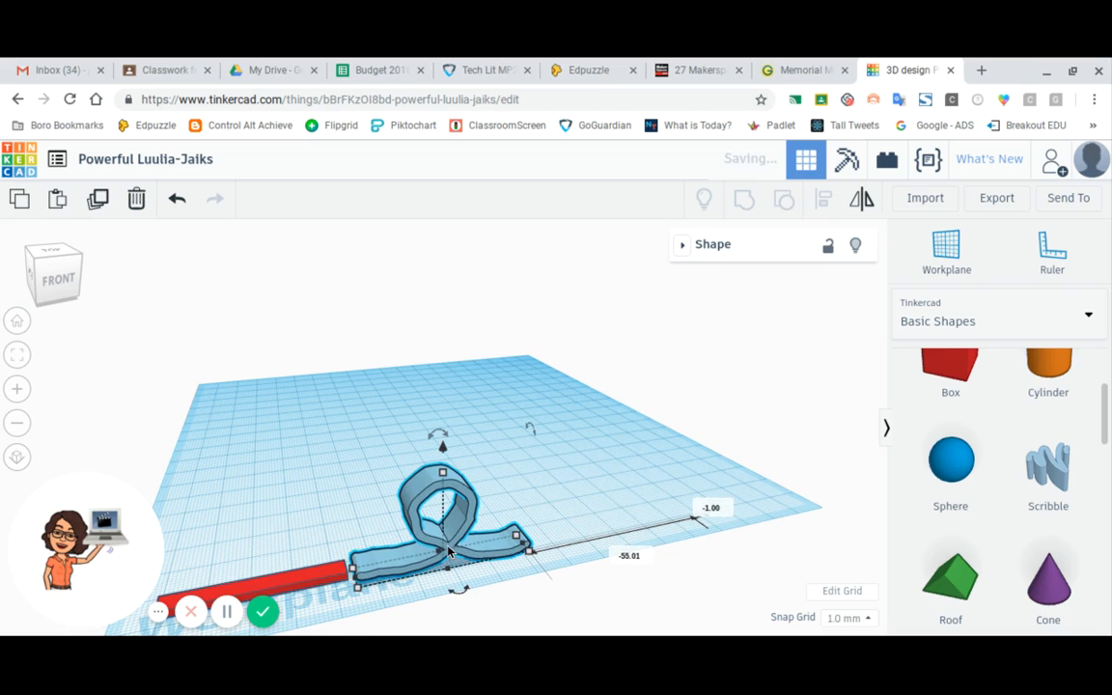
click(20, 391)
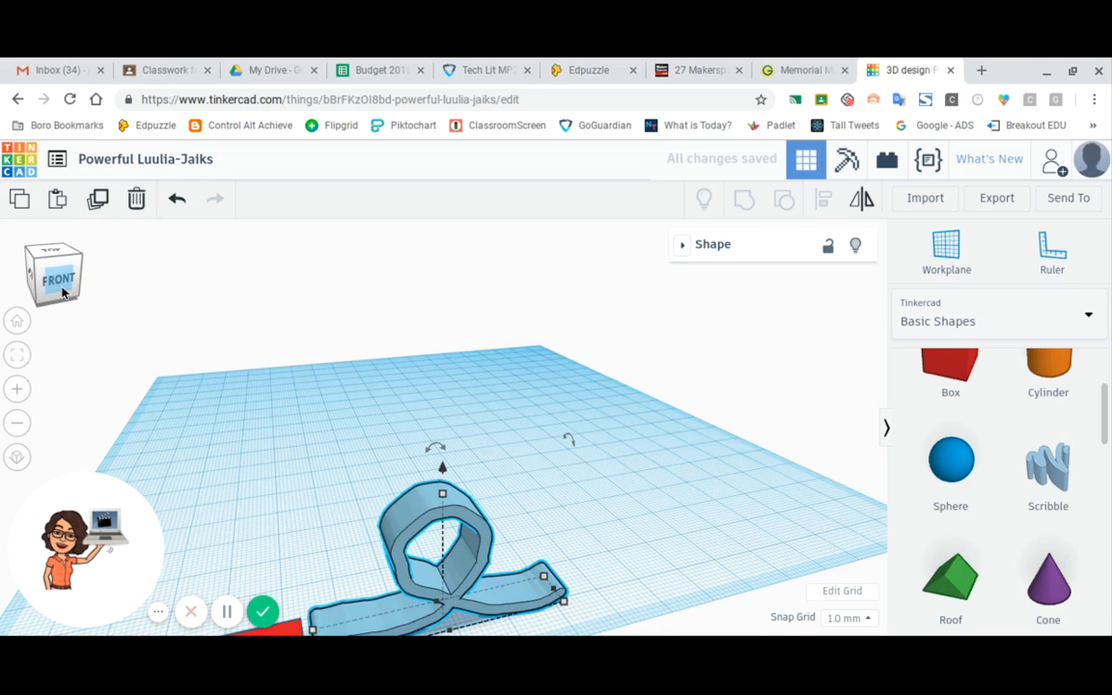
drag(62, 288, 64, 290)
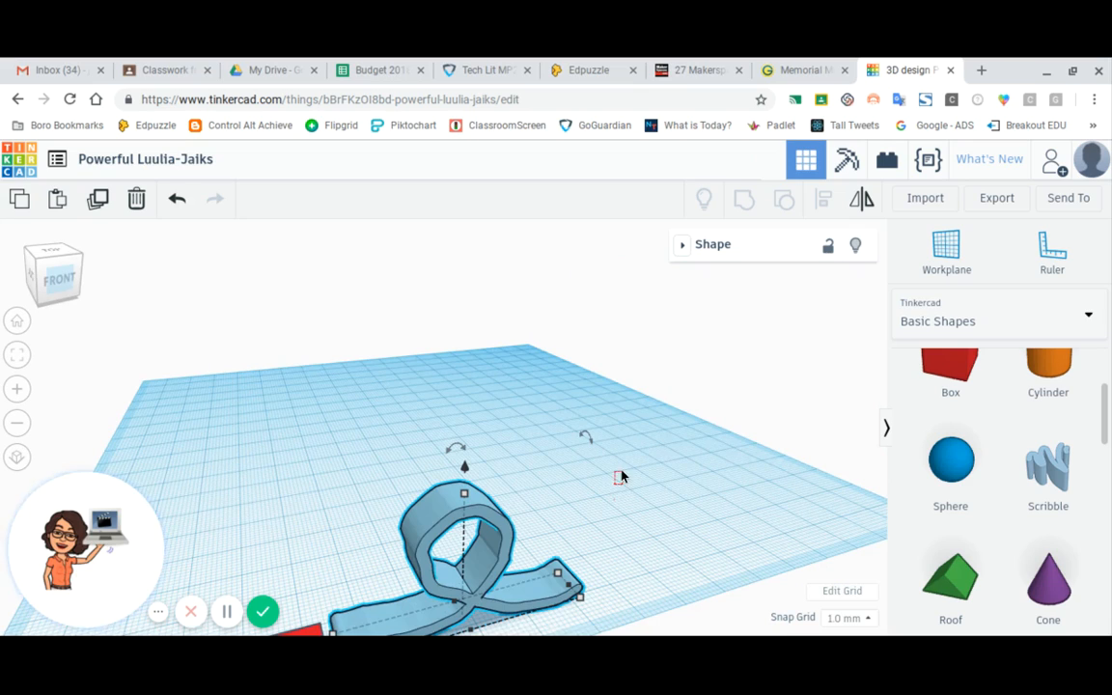
click(623, 473)
drag(738, 382, 738, 399)
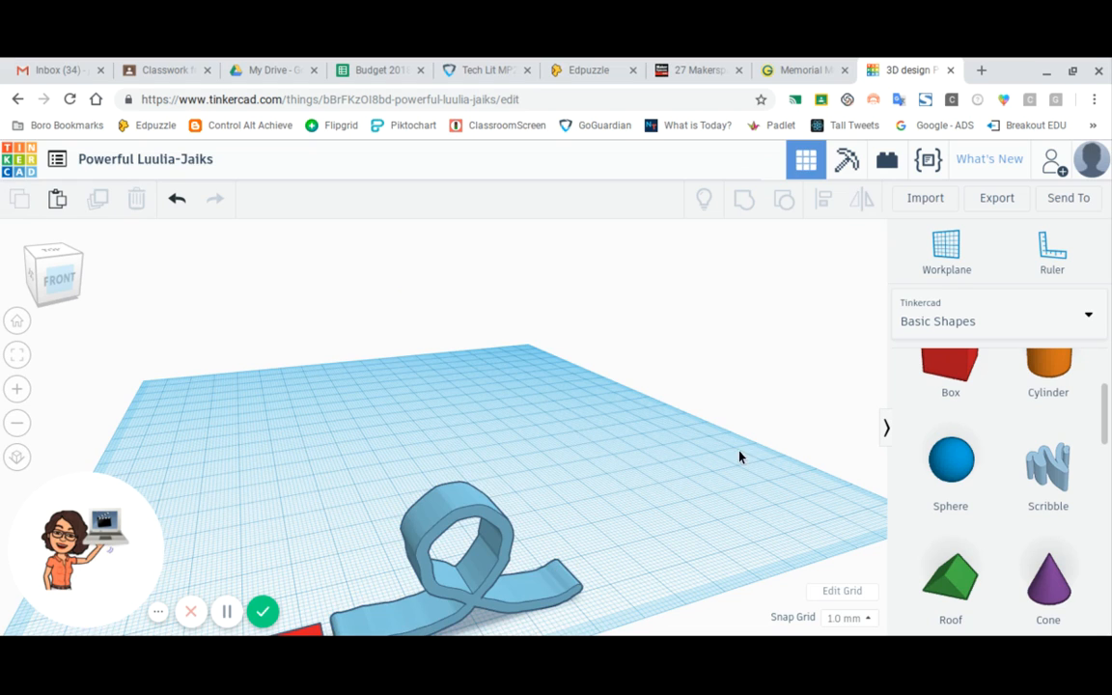
Inspect the red bar and adjoining Scribble loop both close up and with the whole workplane in view.
scroll(727, 498, up, 3)
scroll(727, 498, down, 2)
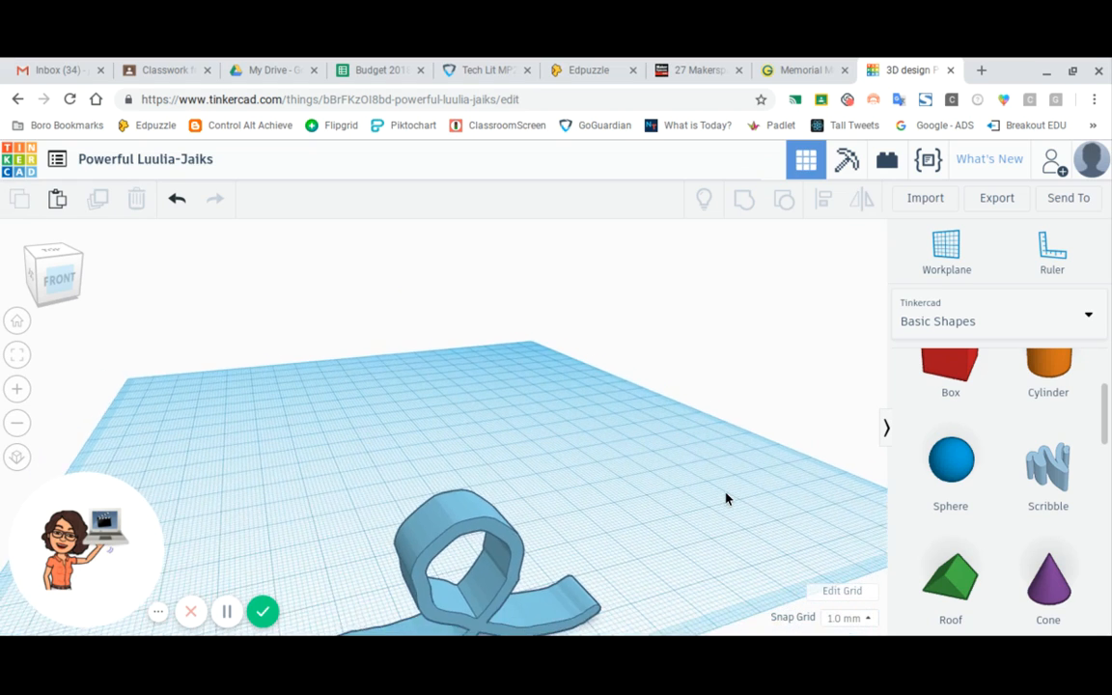
scroll(727, 499, down, 5)
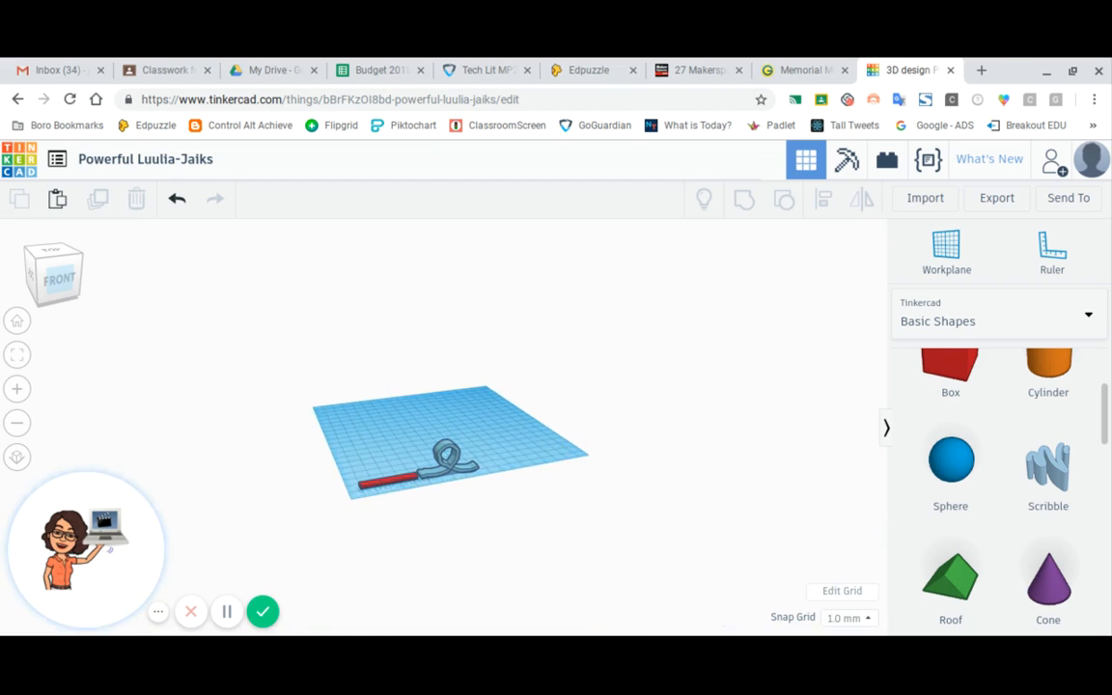
scroll(417, 405, up, 5)
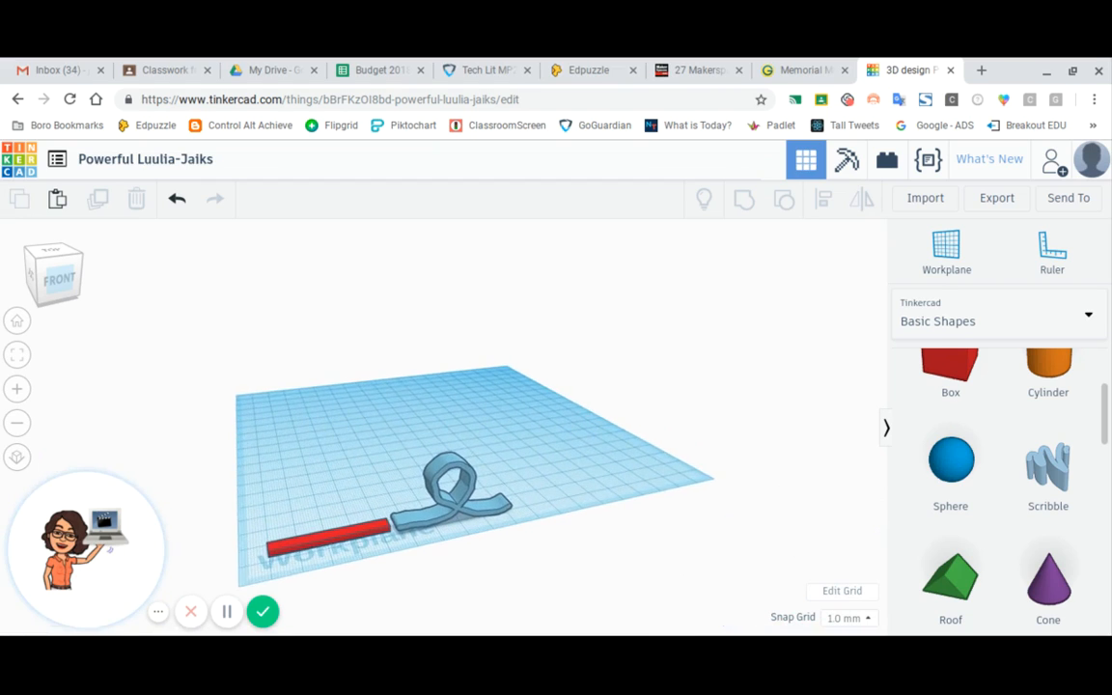
scroll(417, 406, down, 2)
scroll(444, 430, up, 3)
scroll(444, 429, down, 3)
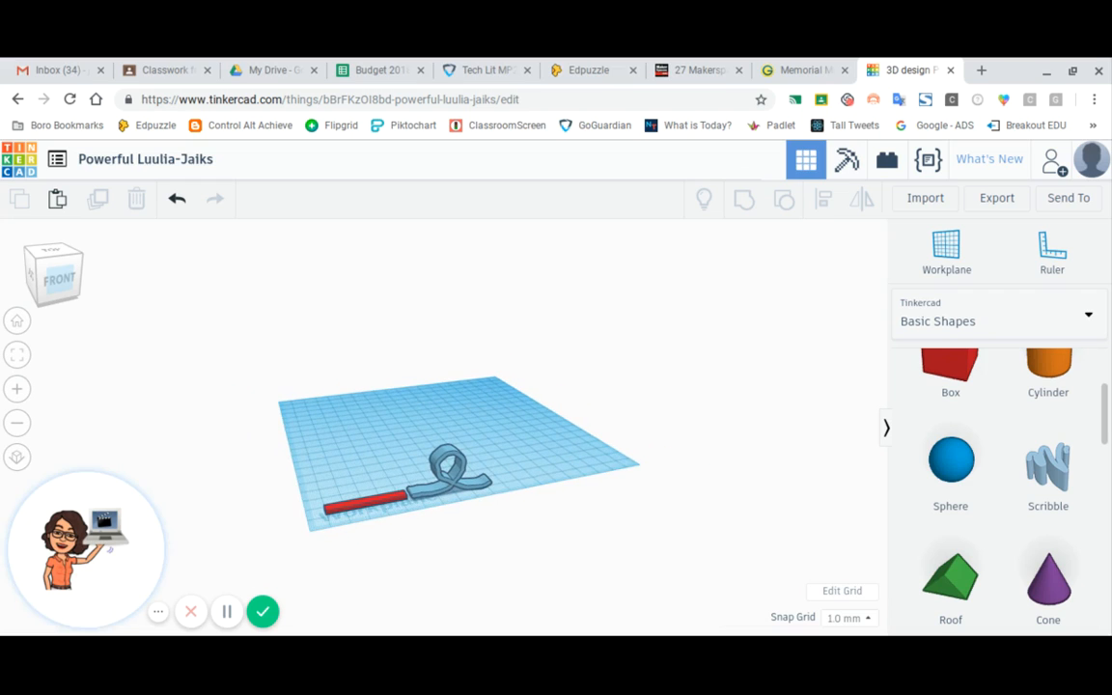
click(12, 392)
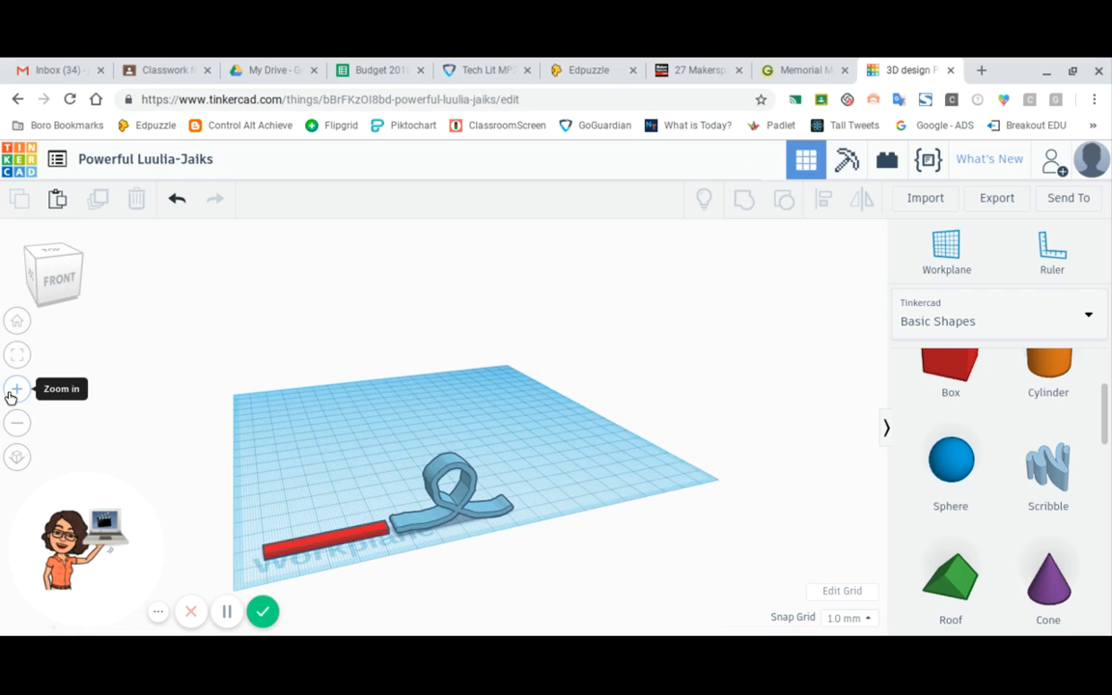
Resize the Scribble loop to 47 mm long and 4.89 mm deep, and shift it against the red bar's end.
click(12, 391)
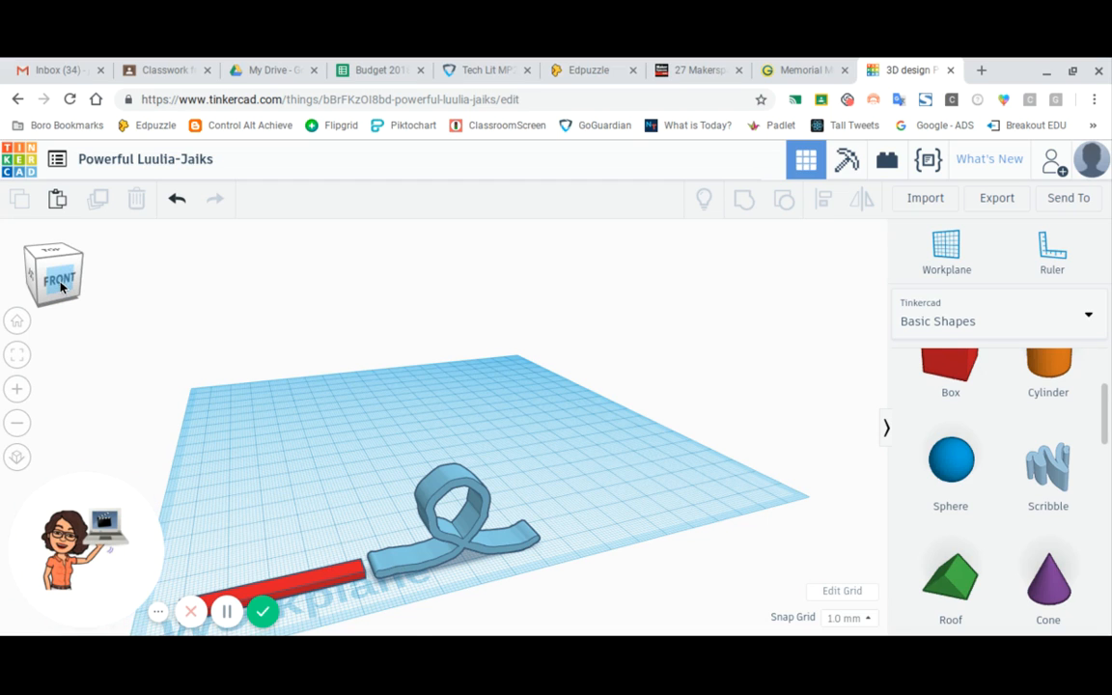
drag(61, 283, 163, 343)
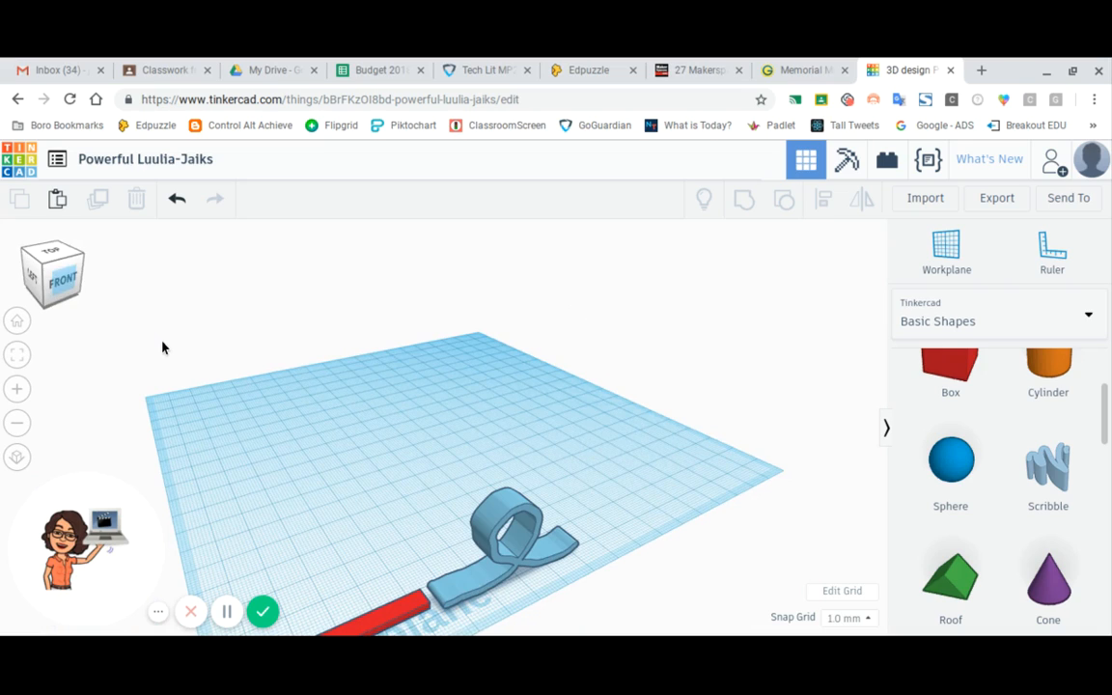
click(484, 580)
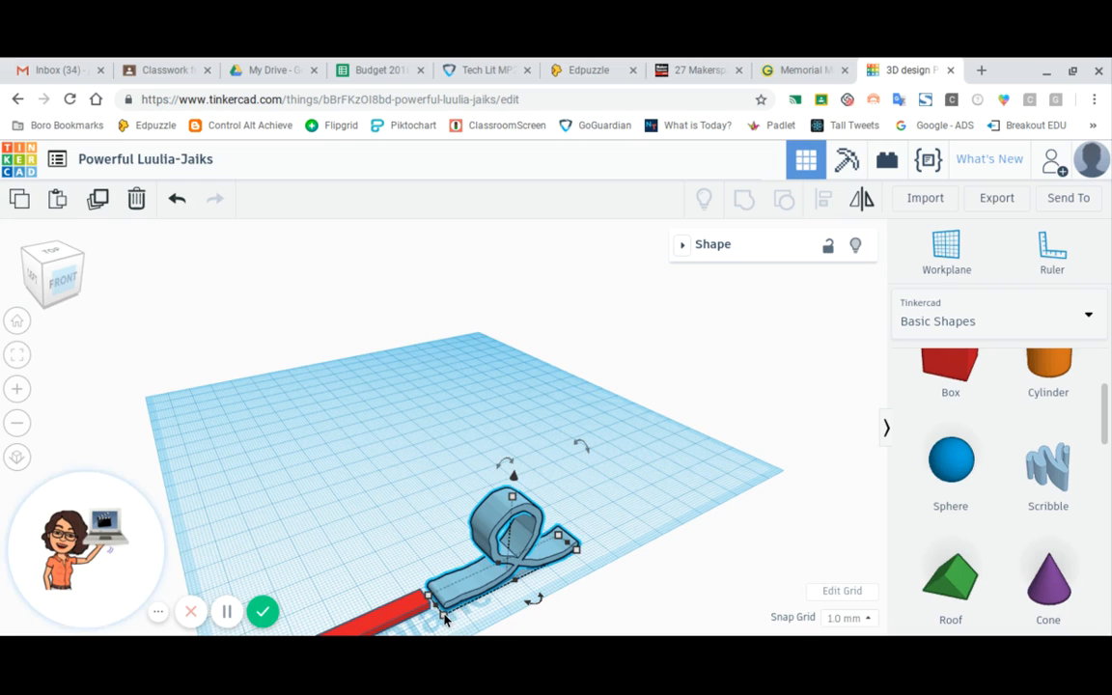
drag(444, 618, 441, 615)
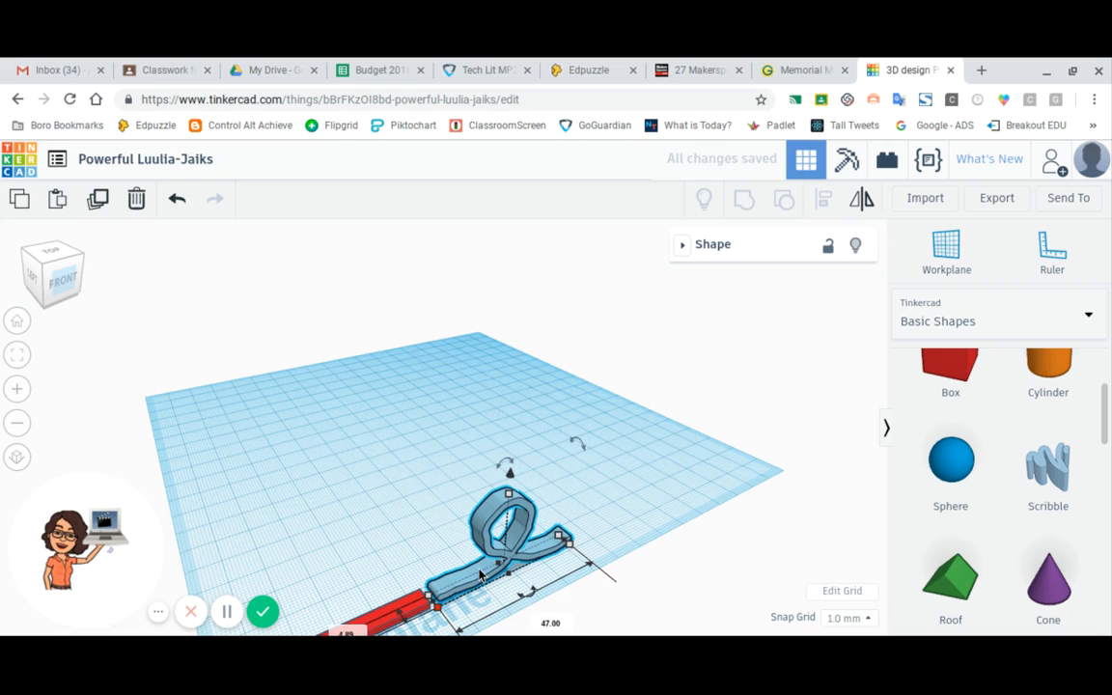
drag(480, 577, 473, 577)
Ungroup the red bar into its separate box pieces and select the piece next to the loop.
click(409, 614)
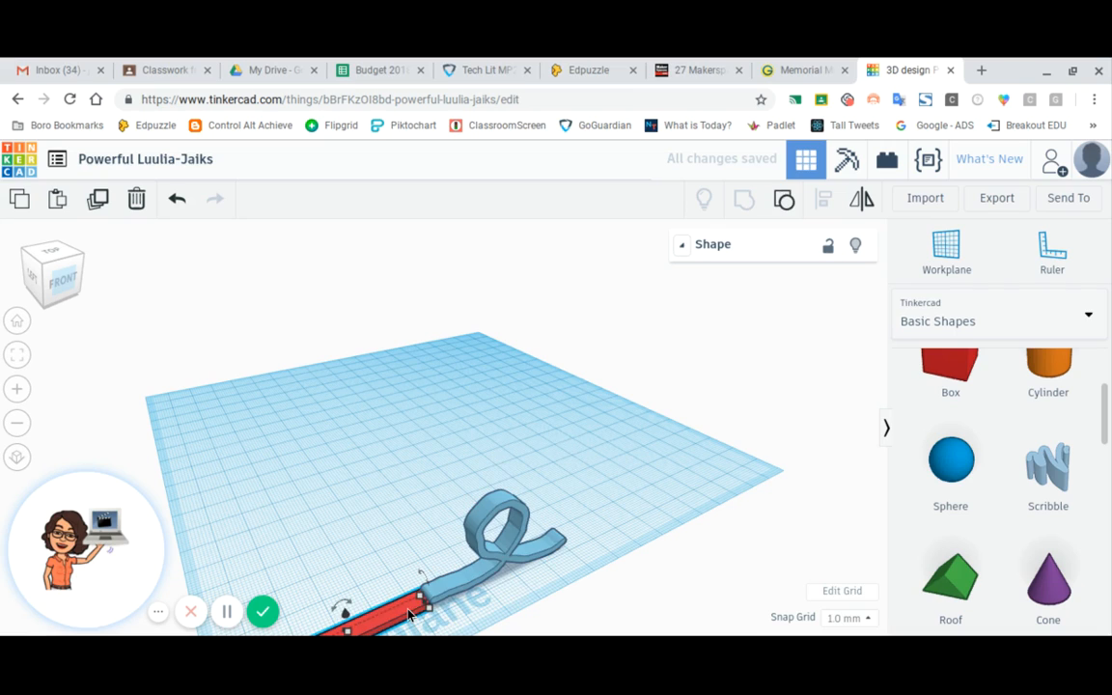
click(682, 245)
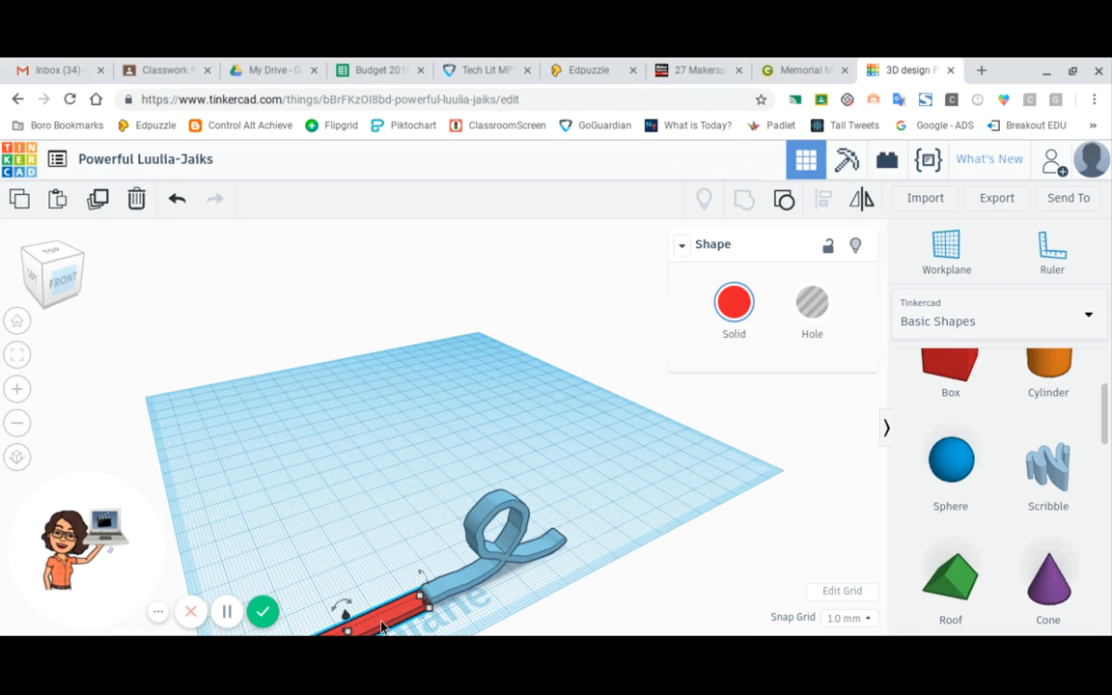
click(785, 207)
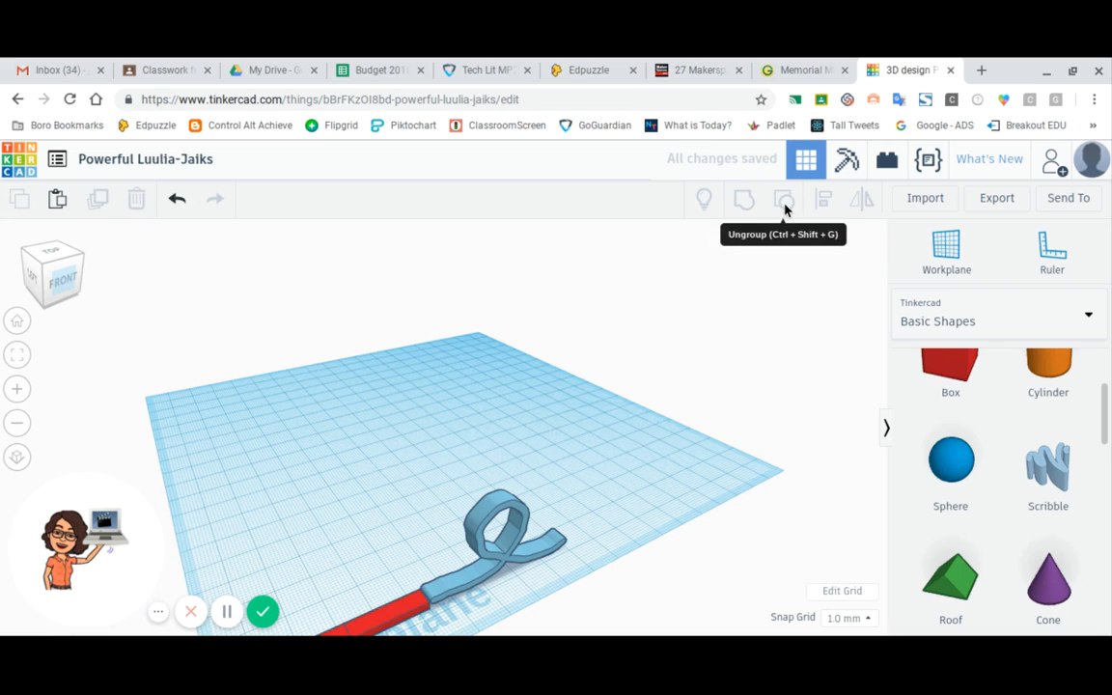
click(391, 617)
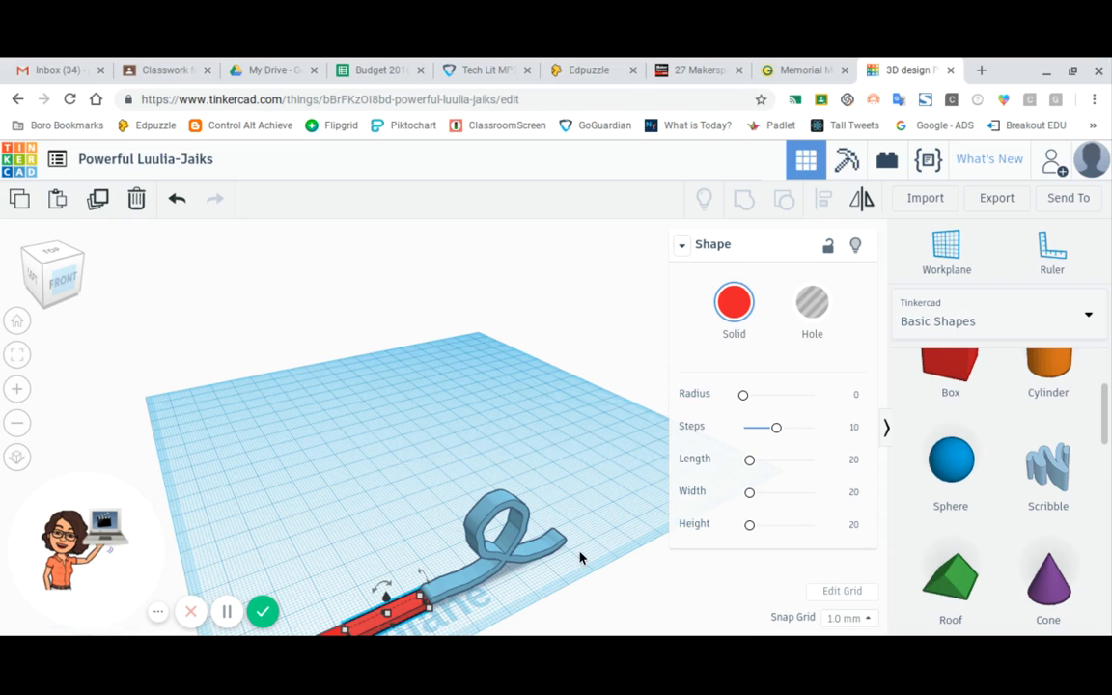
Recolor the Scribble loop with the bright red preset to match the bar.
click(471, 583)
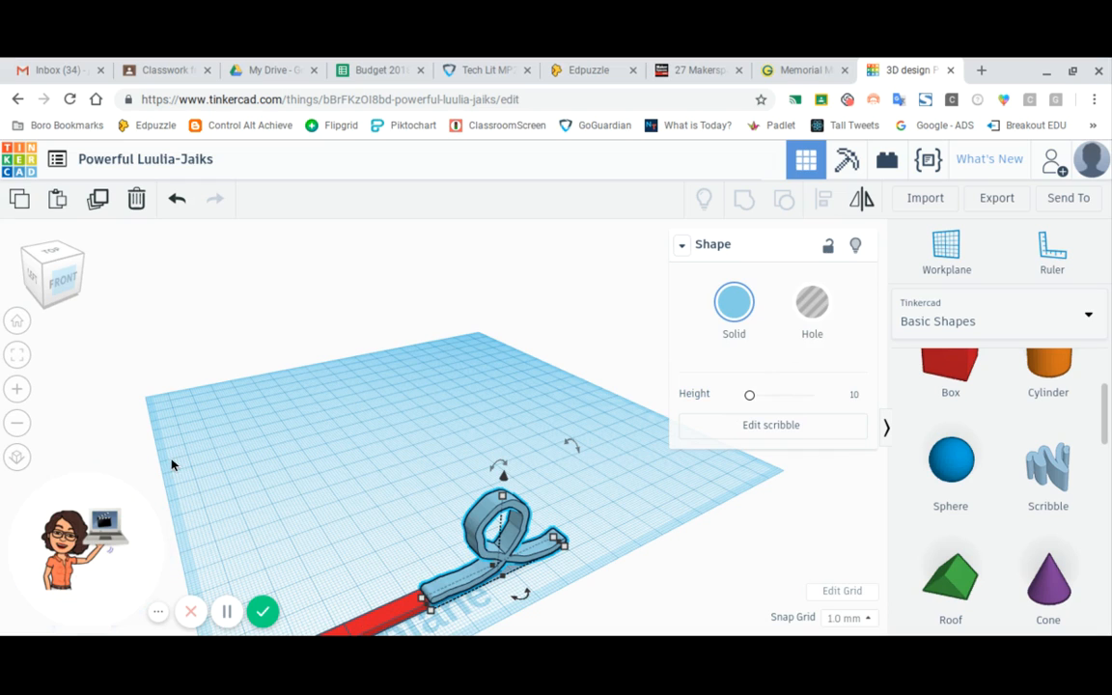
click(65, 282)
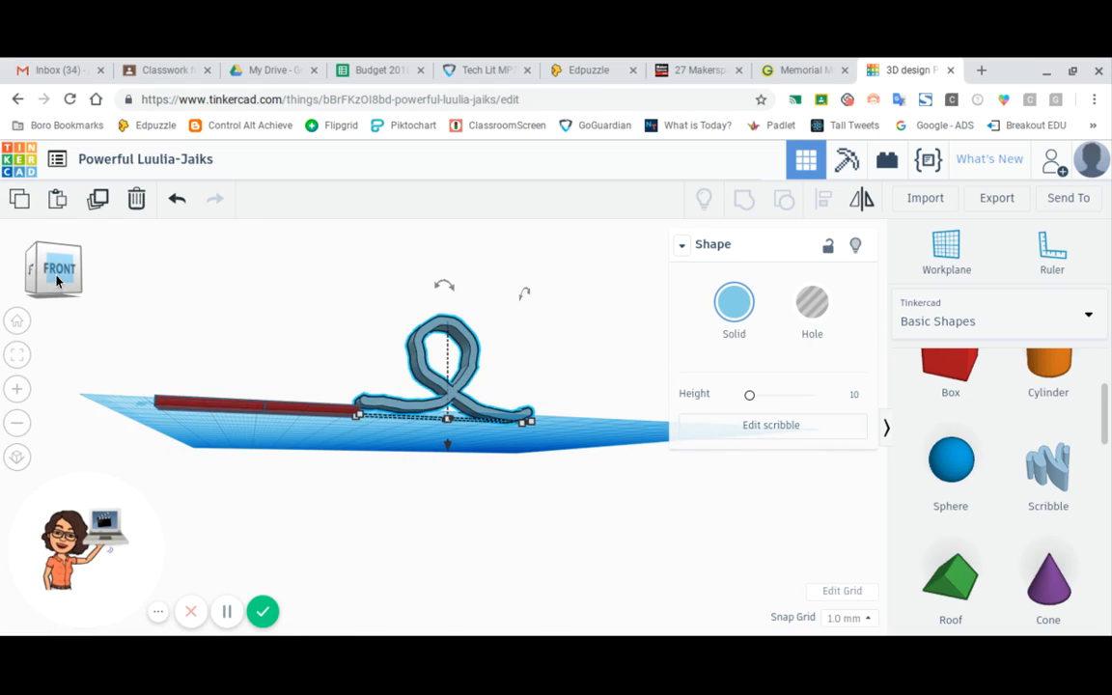
drag(58, 280, 49, 288)
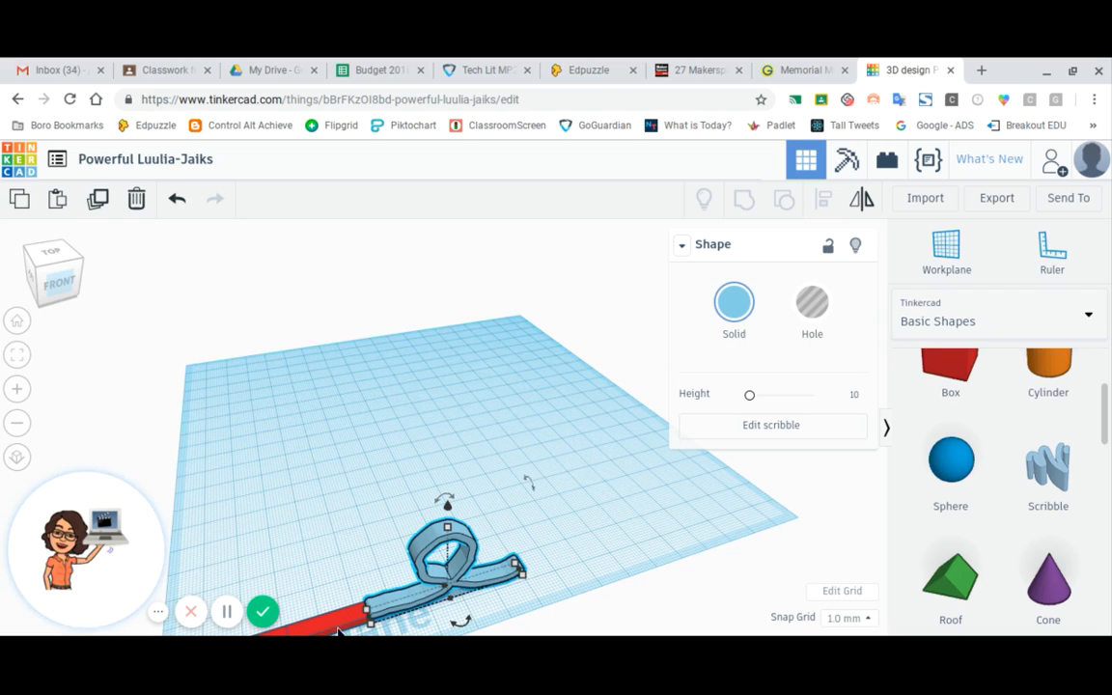
click(734, 307)
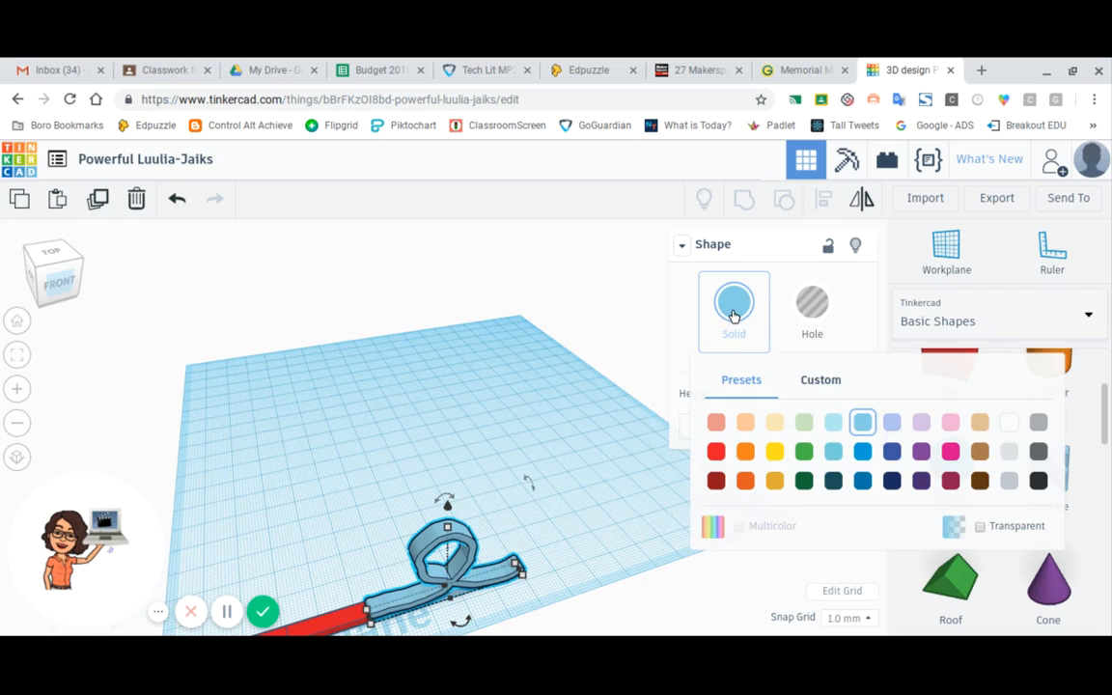
click(717, 452)
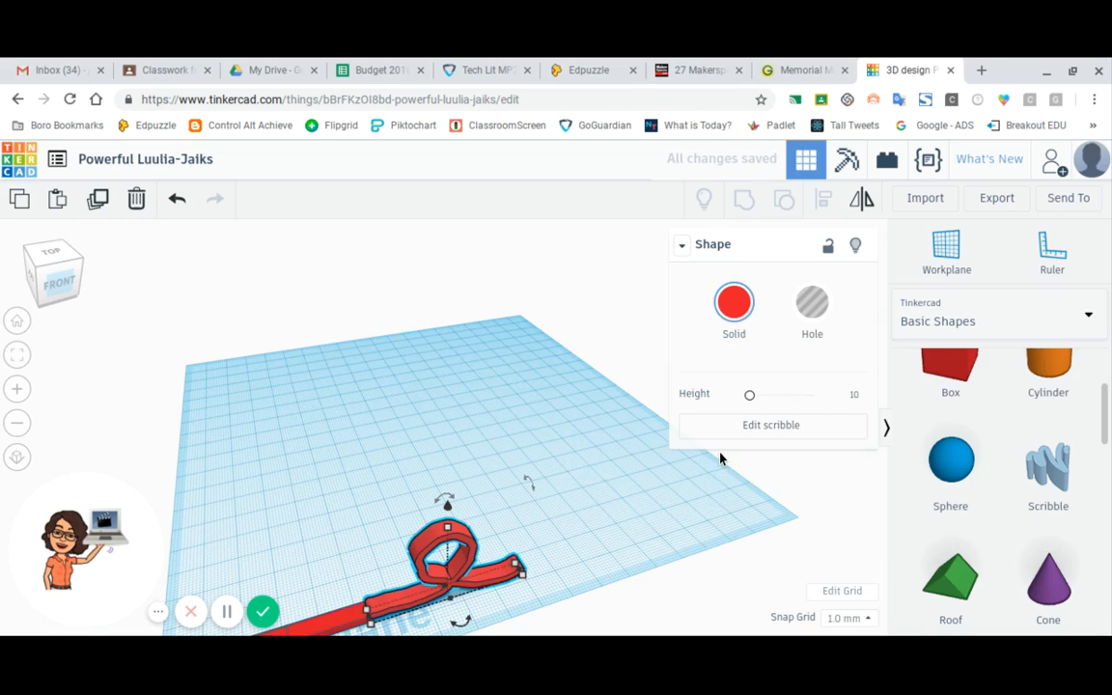
click(358, 578)
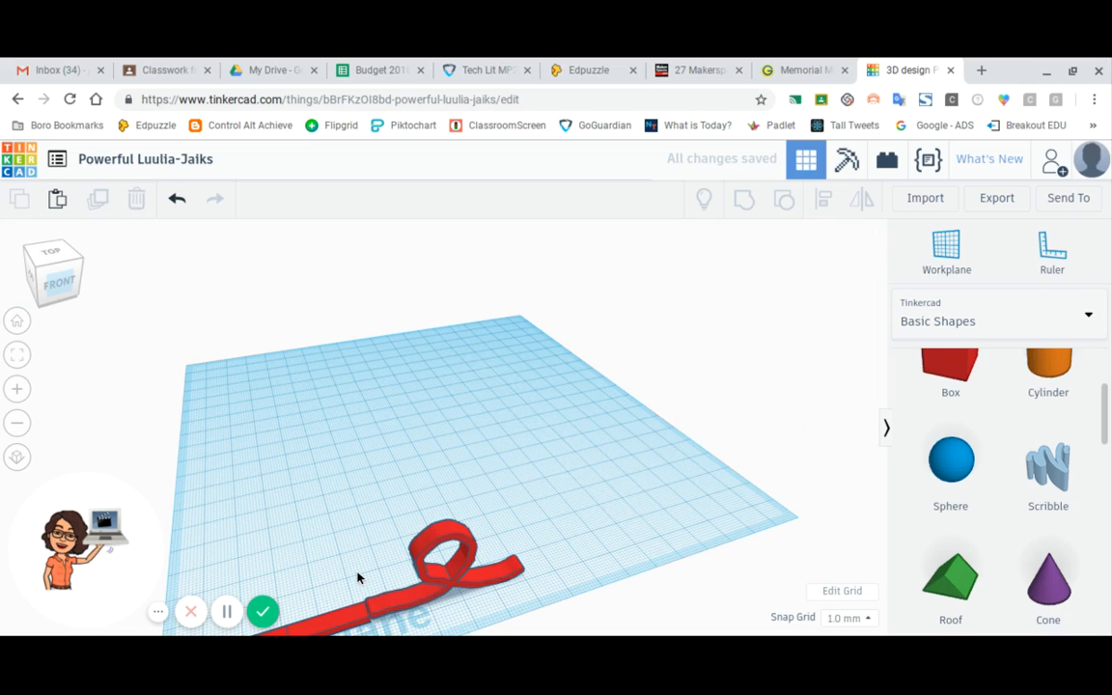
scroll(573, 488, down, 3)
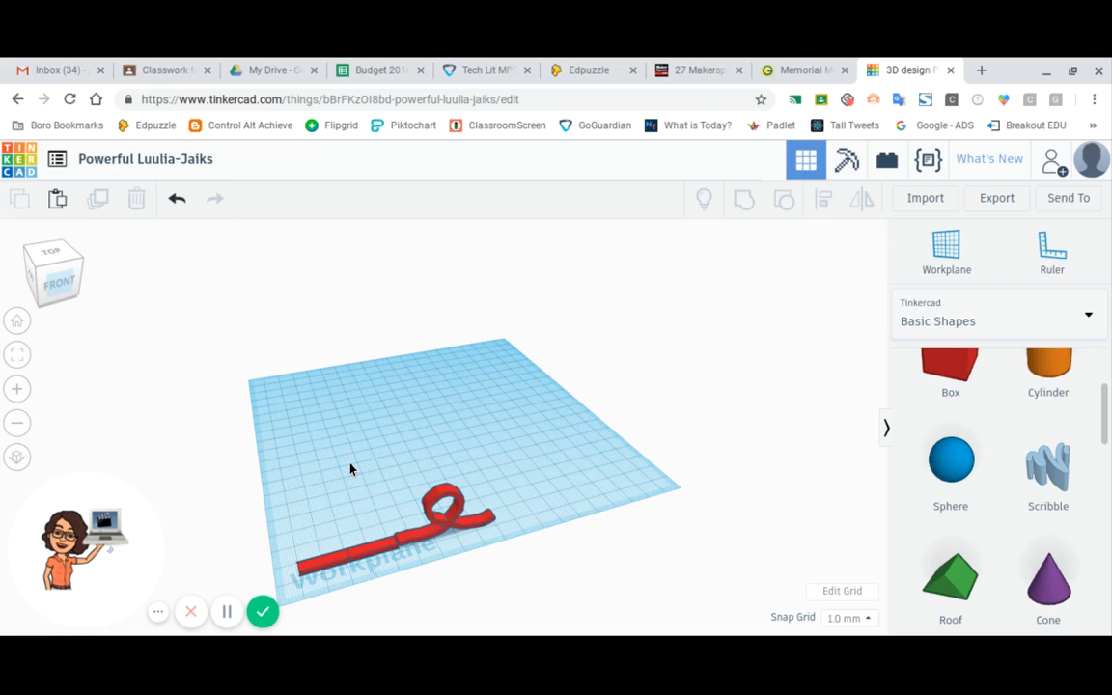
scroll(351, 470, down, 5)
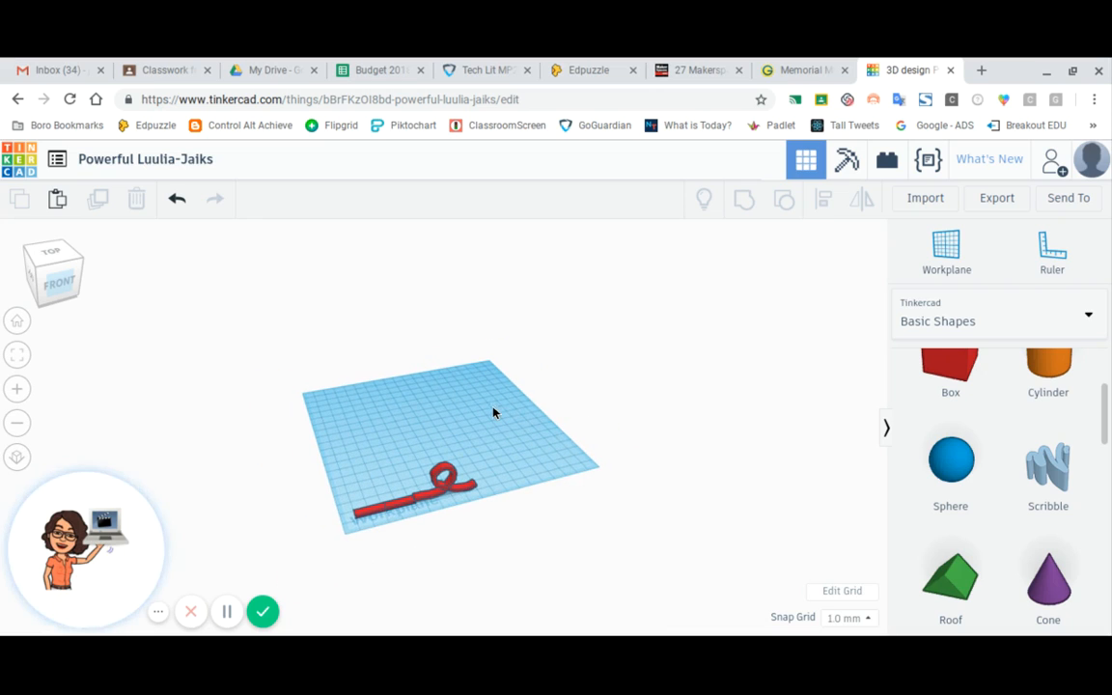
Move the bar's outer segment, farthest from the loop, 71.5 mm right and 80 mm toward the back of the workplane.
click(18, 389)
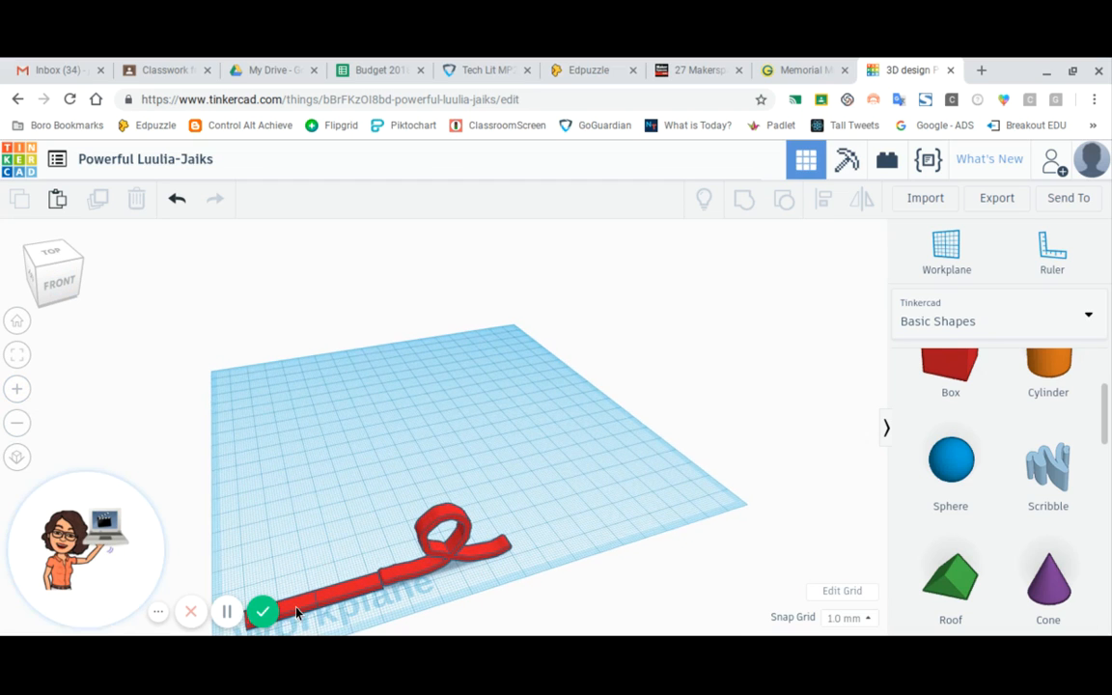
click(298, 613)
drag(298, 609, 425, 435)
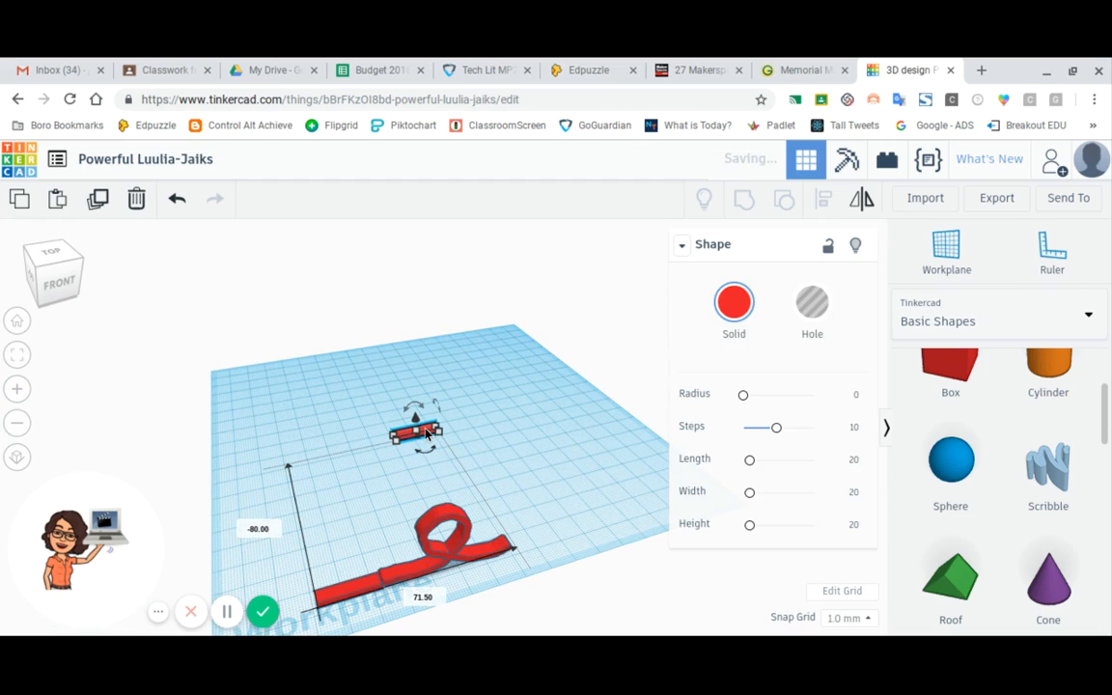
Rotate the detached bar segment flat on the workplane by -176°, and check its orientation from above.
click(62, 280)
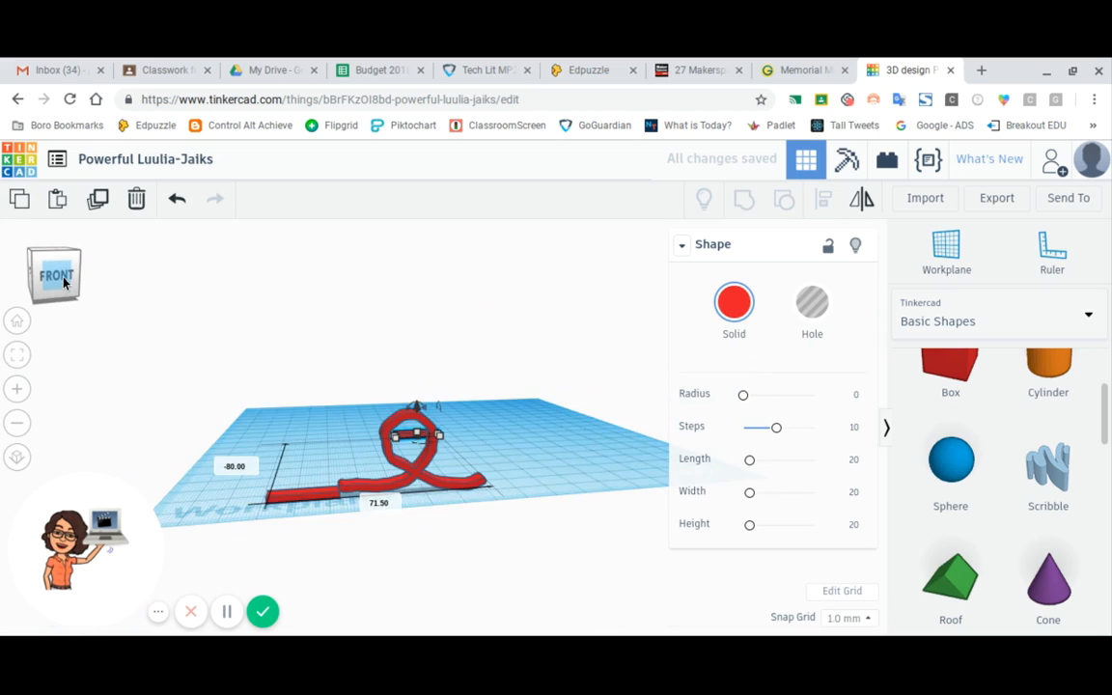
click(63, 282)
drag(62, 278, 59, 281)
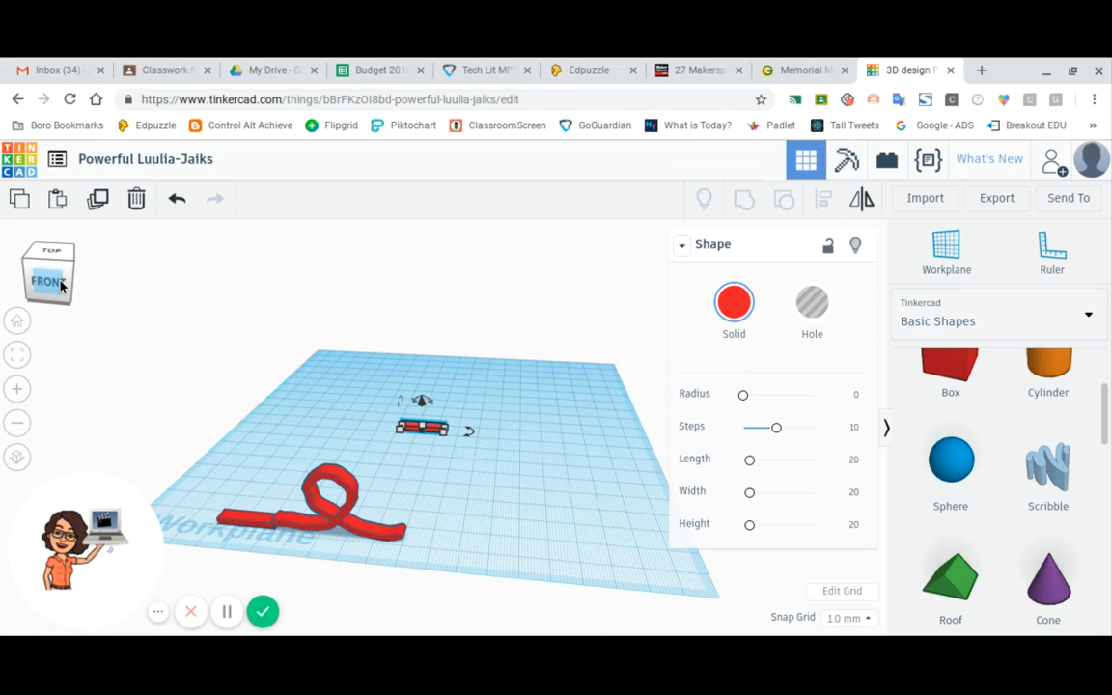
click(19, 392)
click(20, 390)
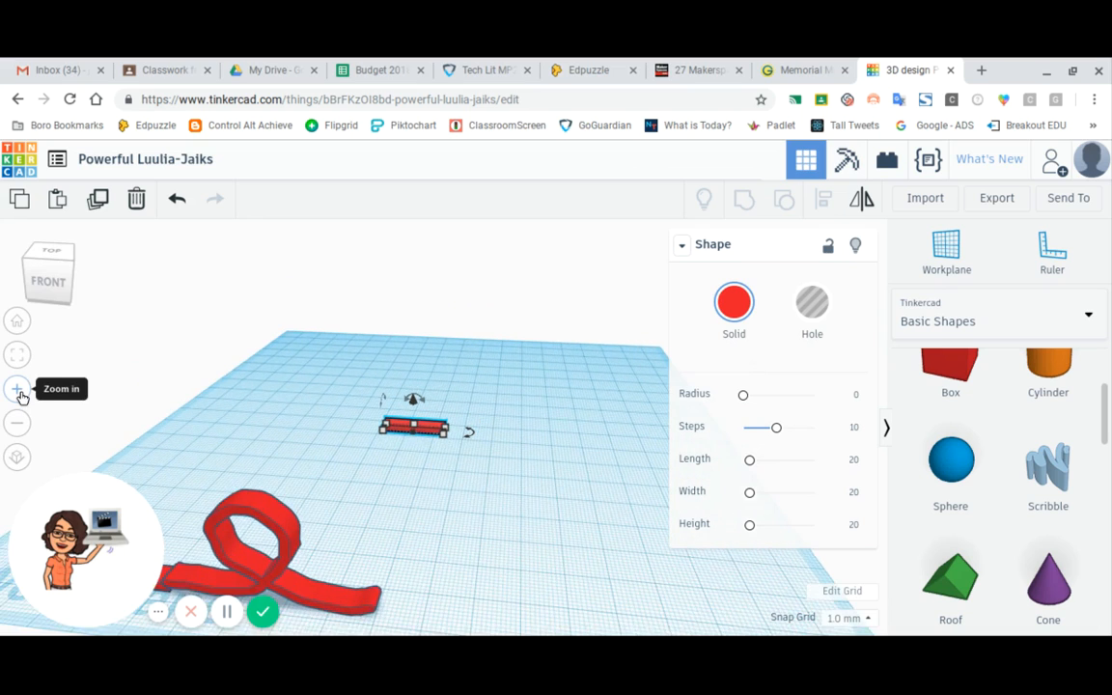
click(19, 390)
click(19, 390)
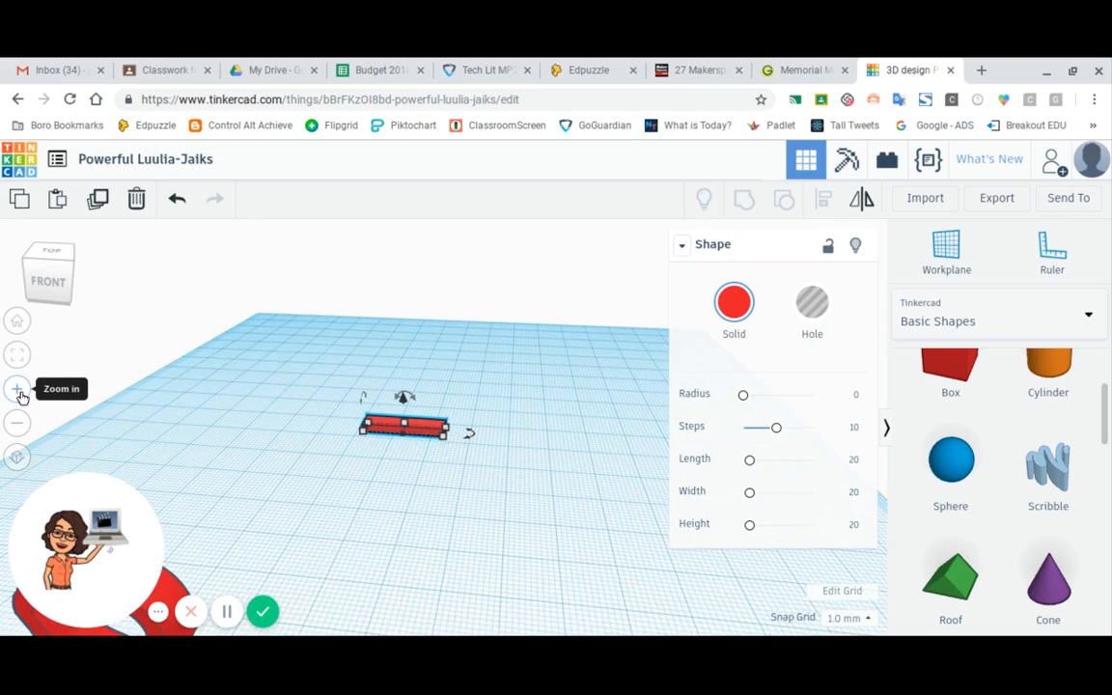
click(55, 292)
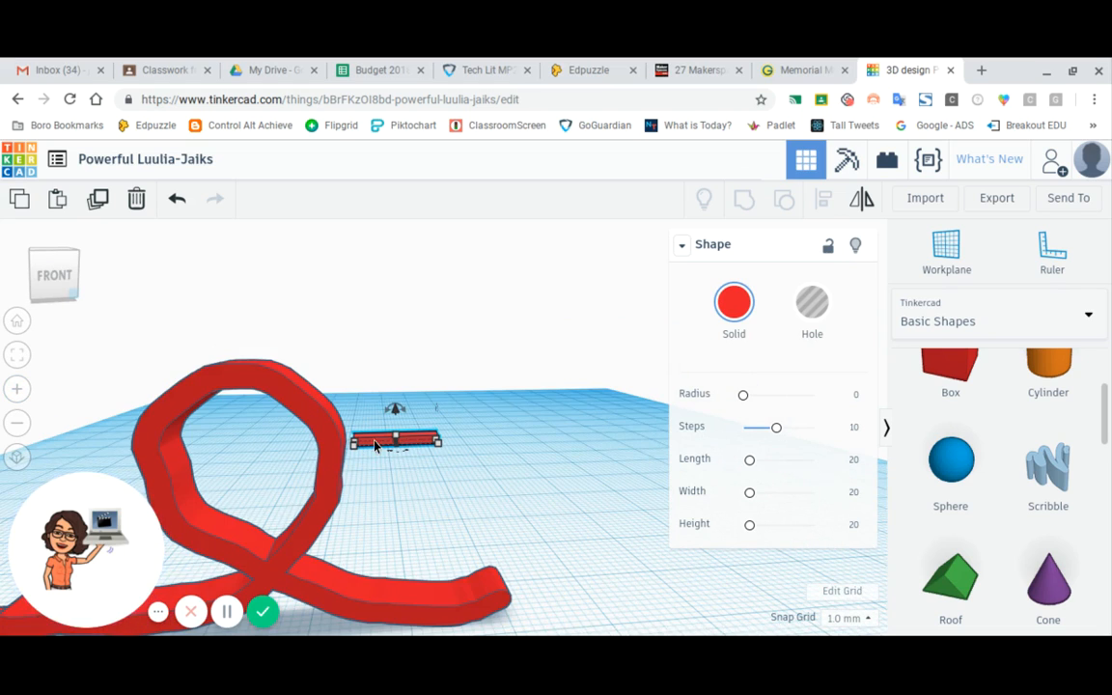
mouse_move(407, 454)
mouse_move(441, 442)
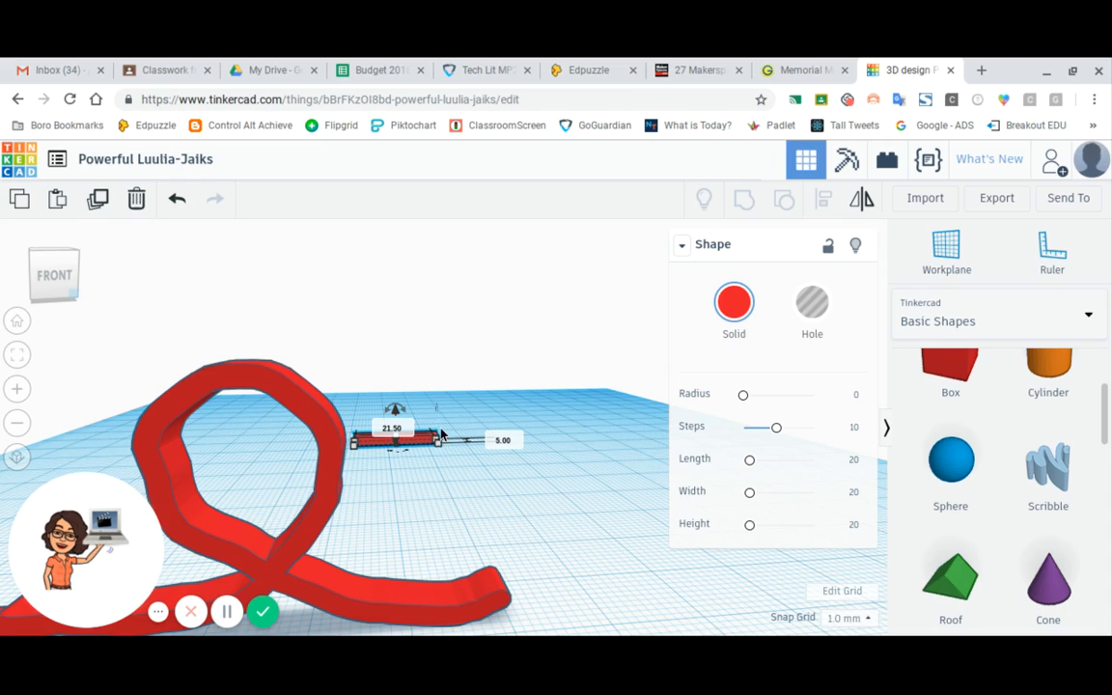
mouse_move(404, 409)
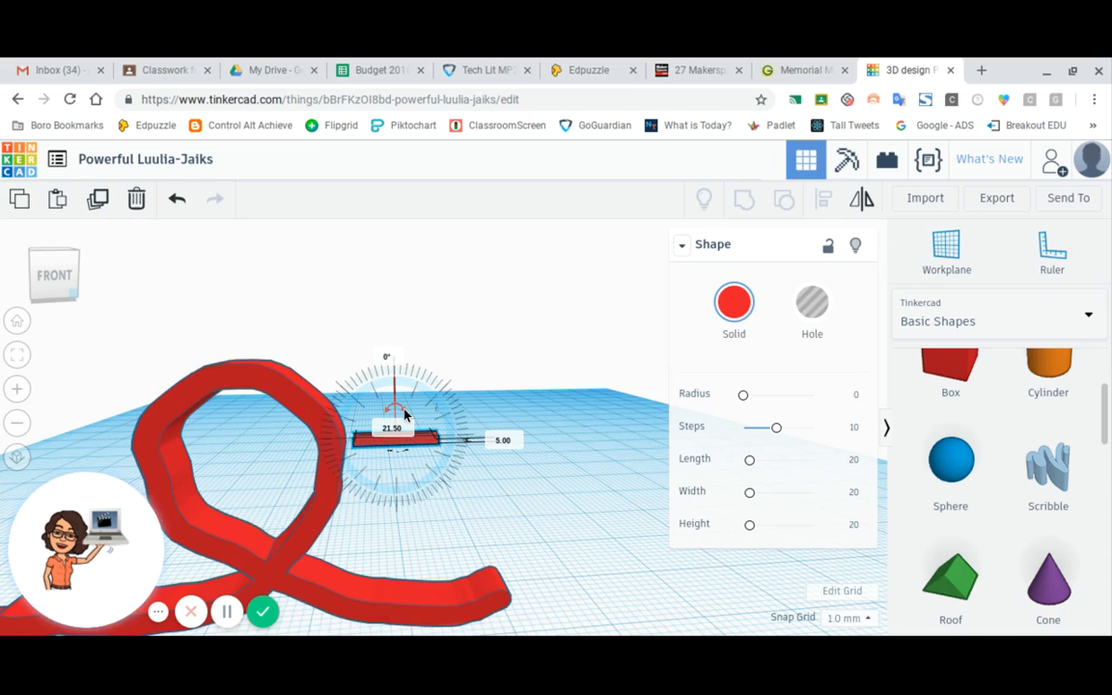
drag(406, 414, 408, 385)
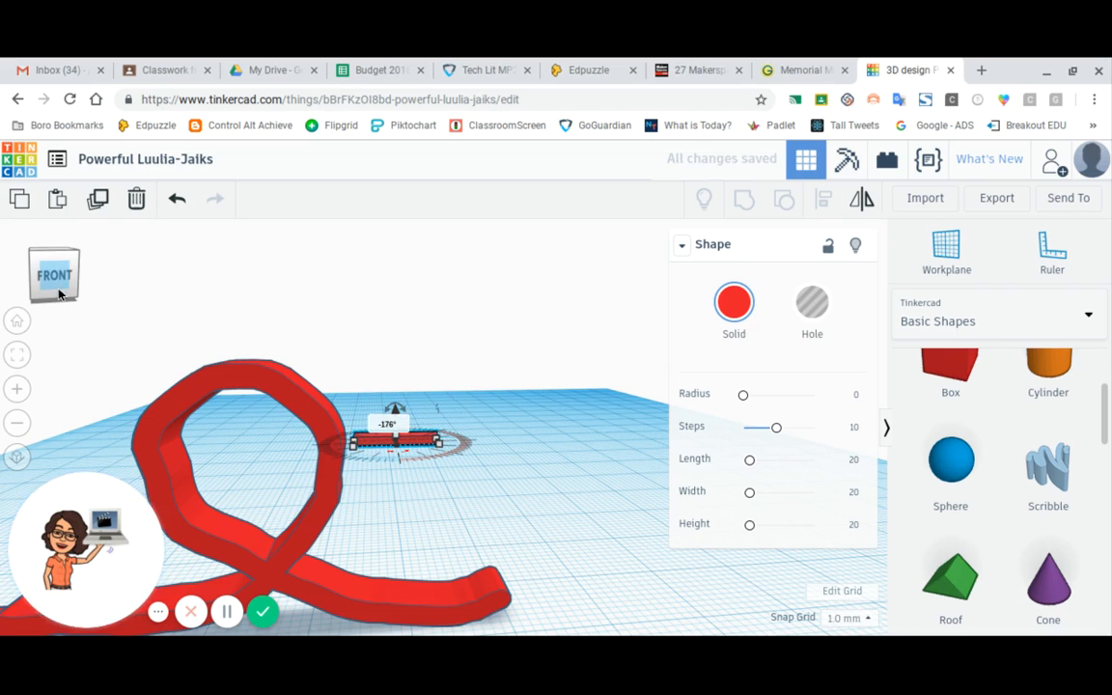
click(53, 257)
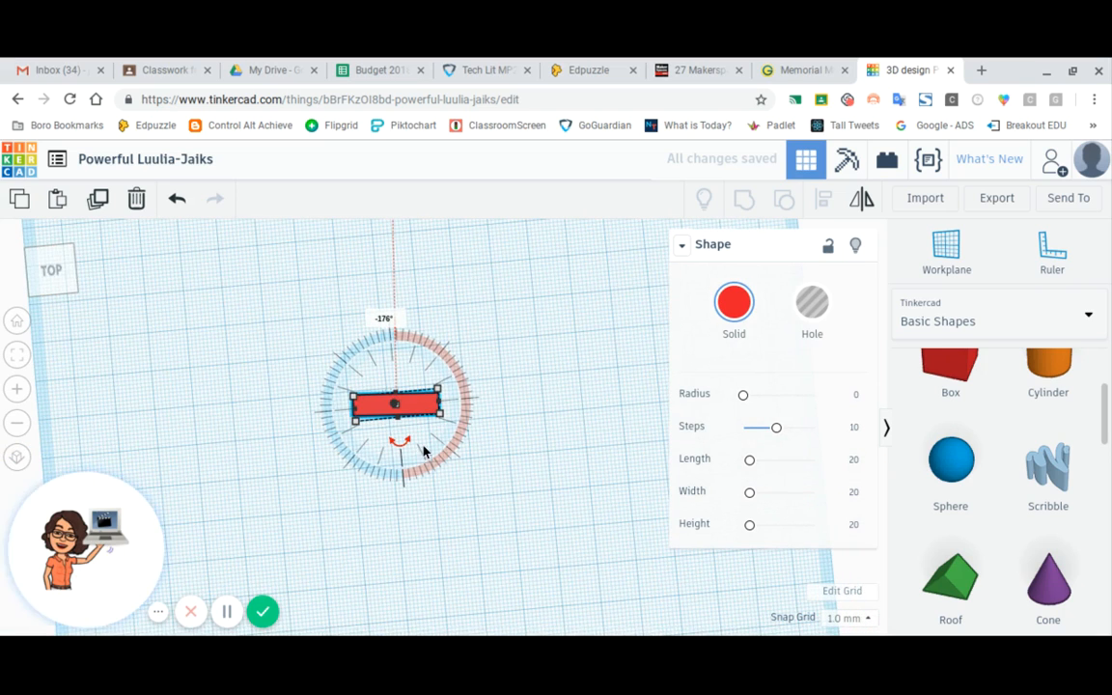
click(44, 272)
Try tilting the detached bar segment by -22.5° about its long axis, and undo the tilt.
drag(42, 275, 54, 245)
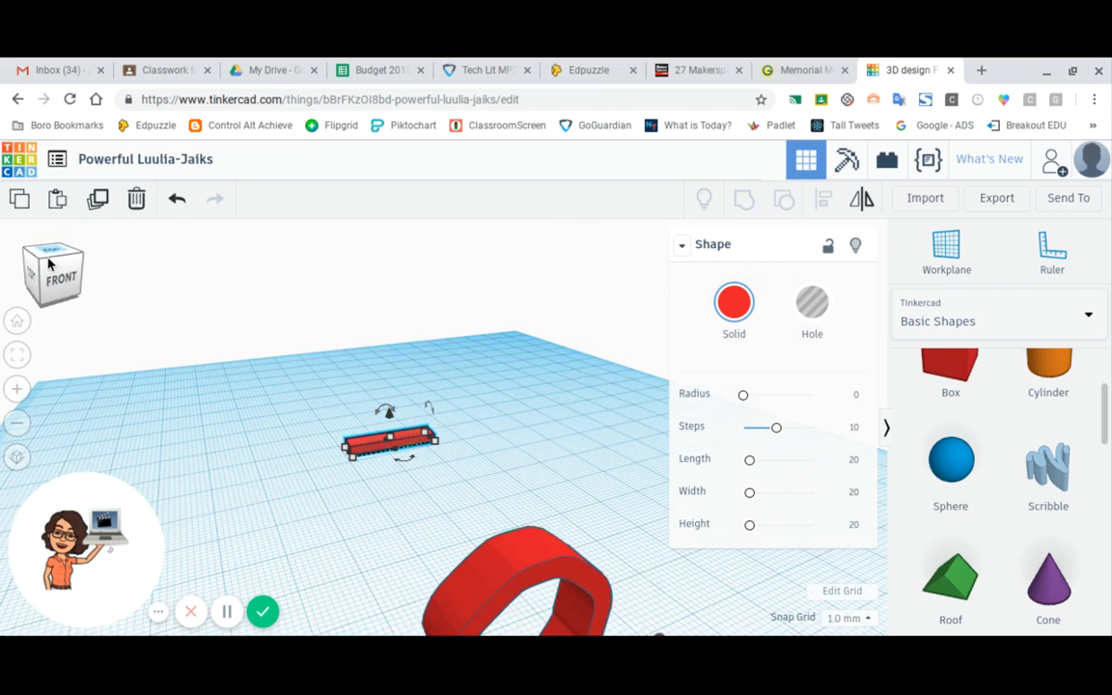
mouse_move(434, 419)
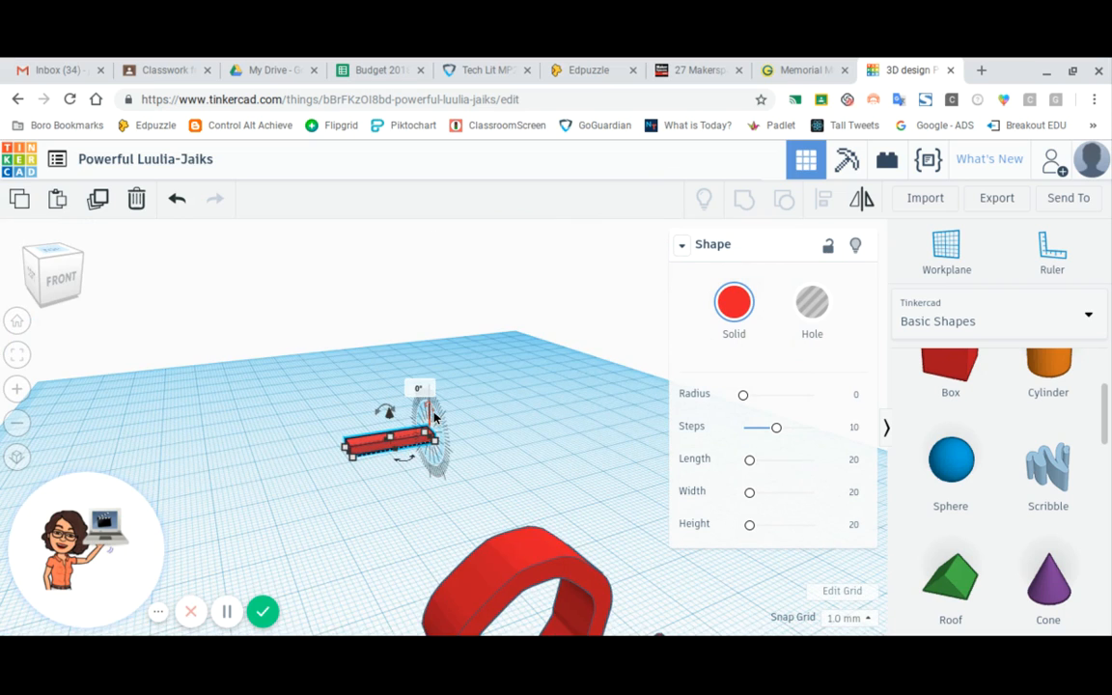
mouse_move(434, 415)
mouse_down()
mouse_move(425, 394)
mouse_move(429, 414)
mouse_up()
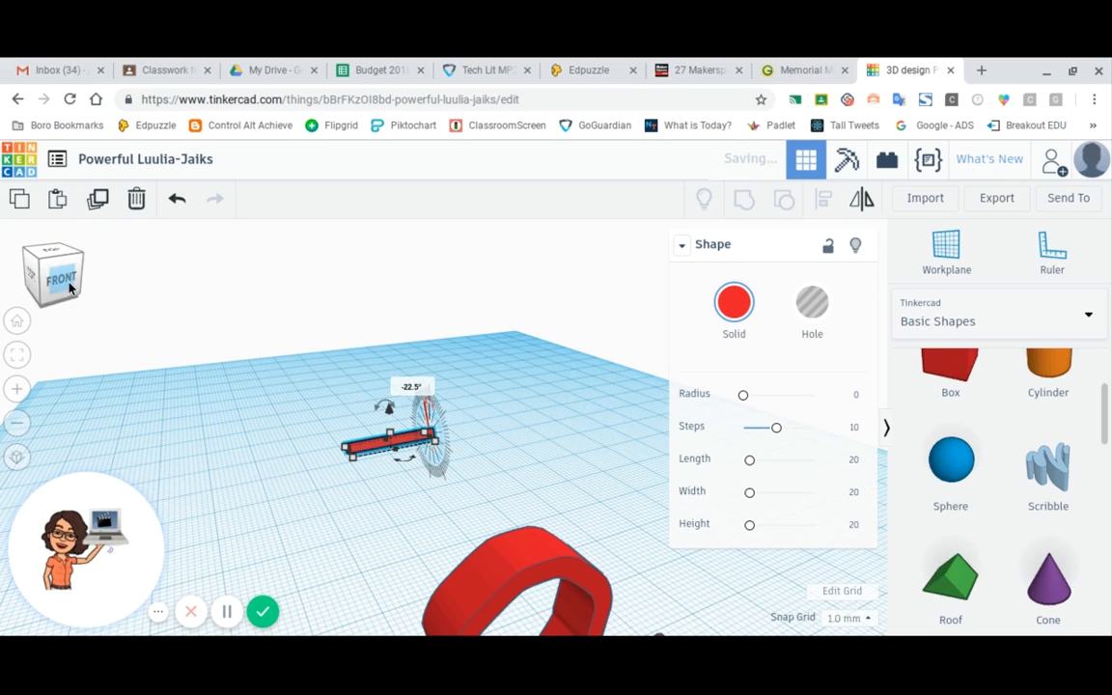
click(176, 207)
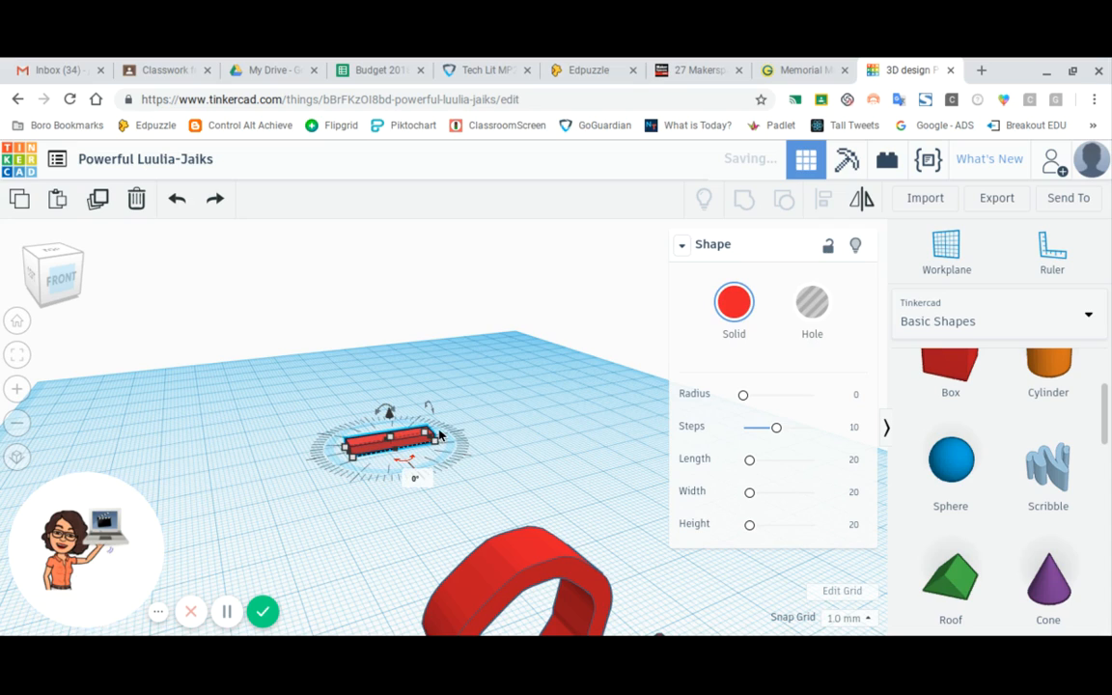
Enlarge the detached bar segment from its corner to about 22.65 mm long, making it deeper as well.
mouse_move(382, 417)
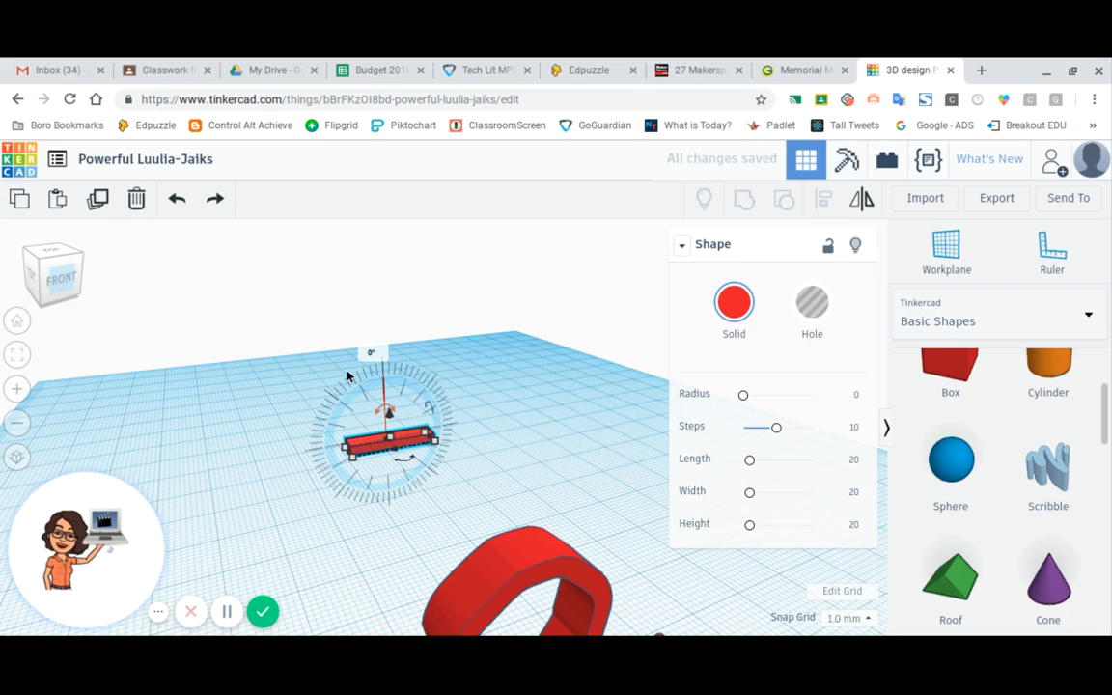
mouse_move(431, 409)
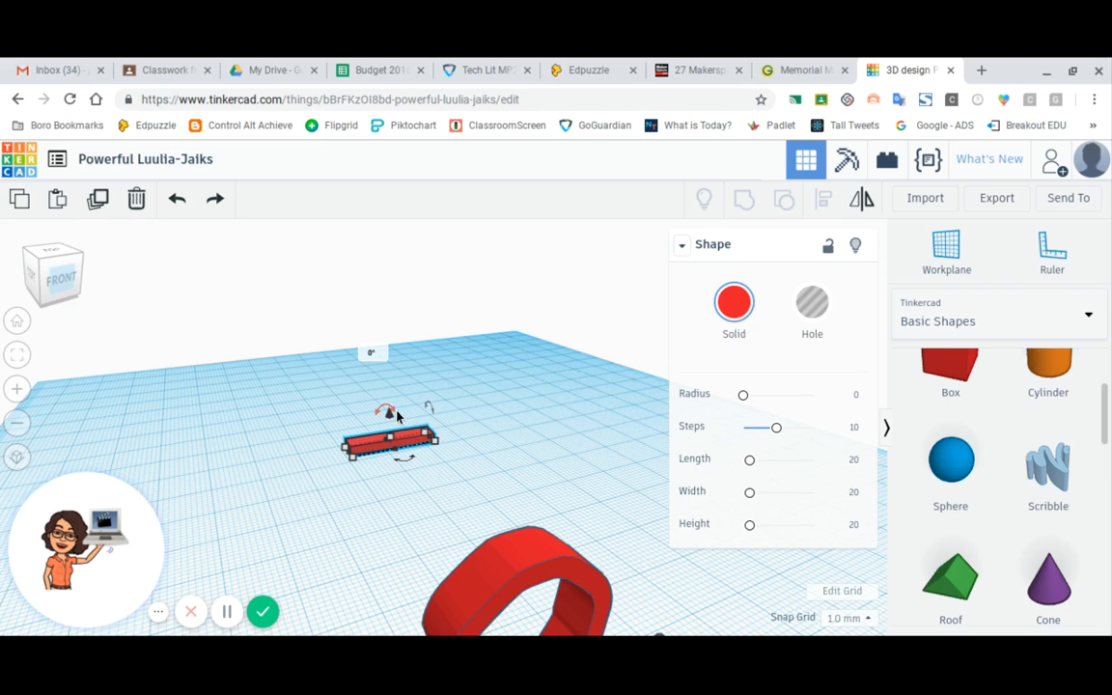
mouse_move(429, 435)
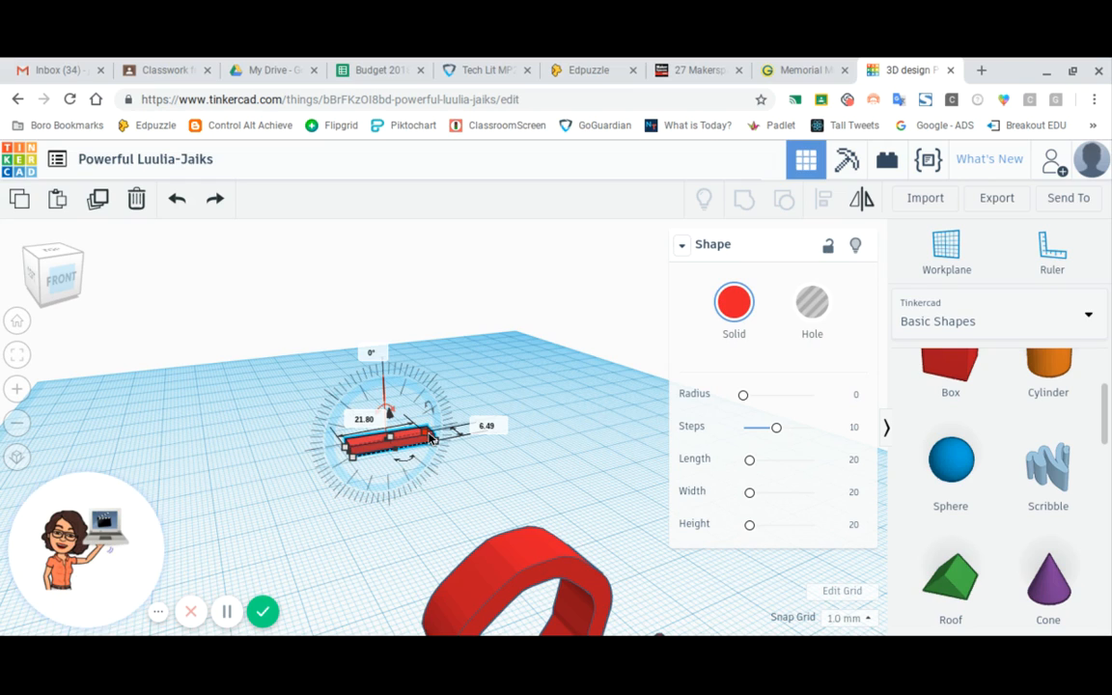
mouse_move(432, 437)
mouse_down()
mouse_move(425, 417)
mouse_move(447, 440)
mouse_move(436, 436)
mouse_move(436, 452)
mouse_up()
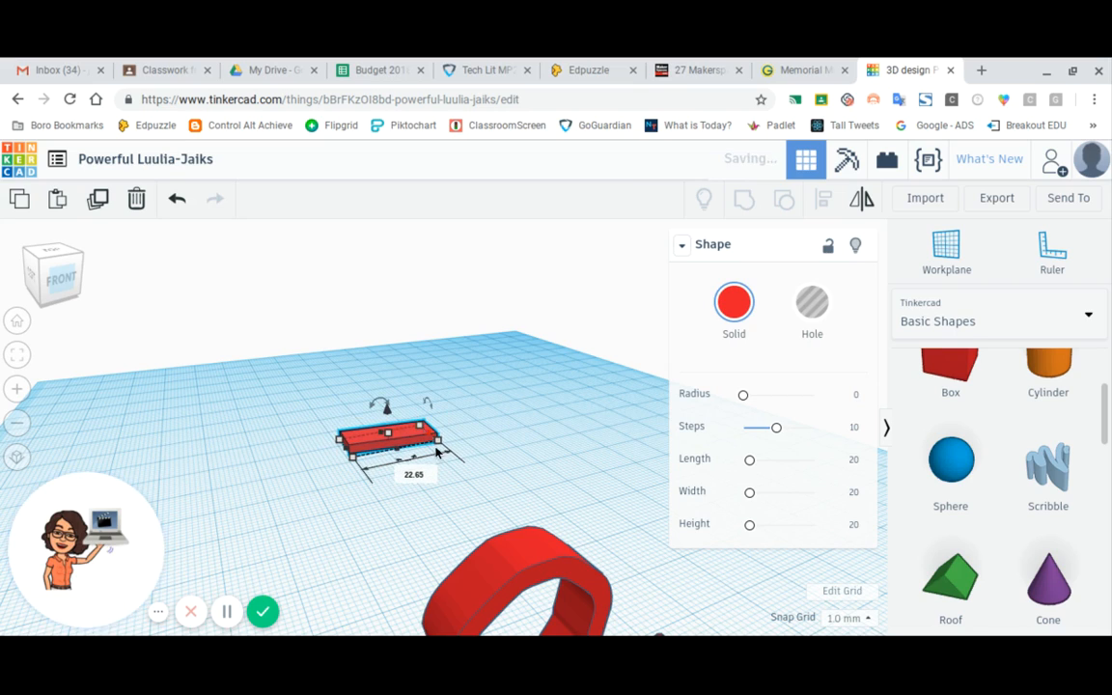
Tilt the detached red bar segment by -22.5° so that it slopes along its length.
drag(385, 406, 387, 408)
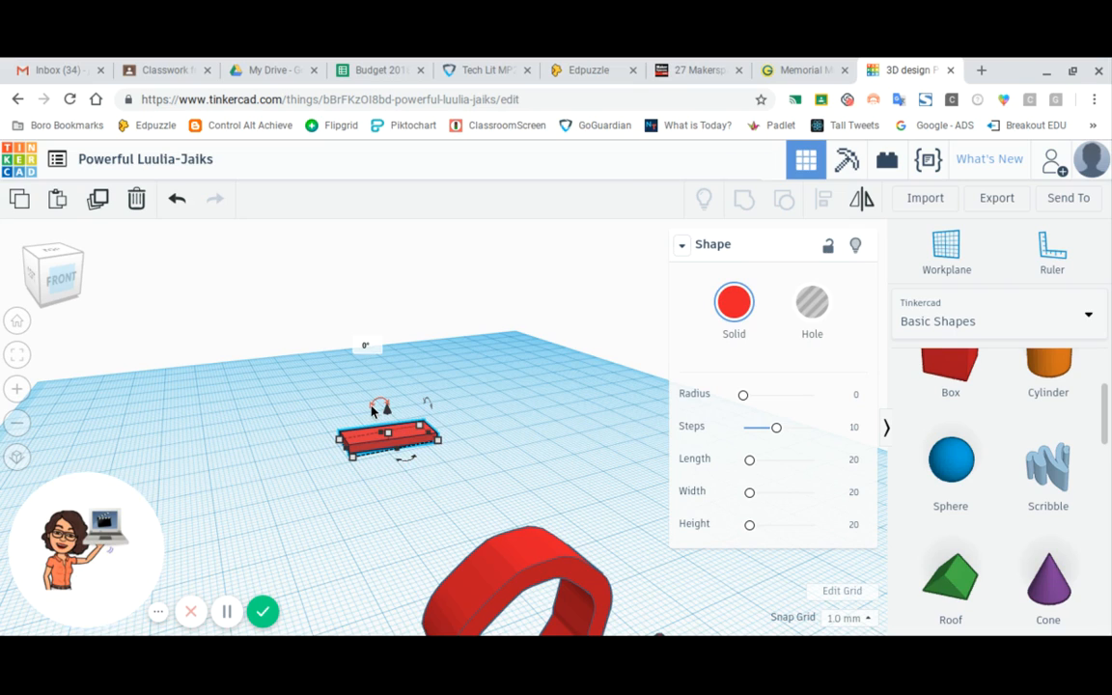
drag(372, 410, 372, 411)
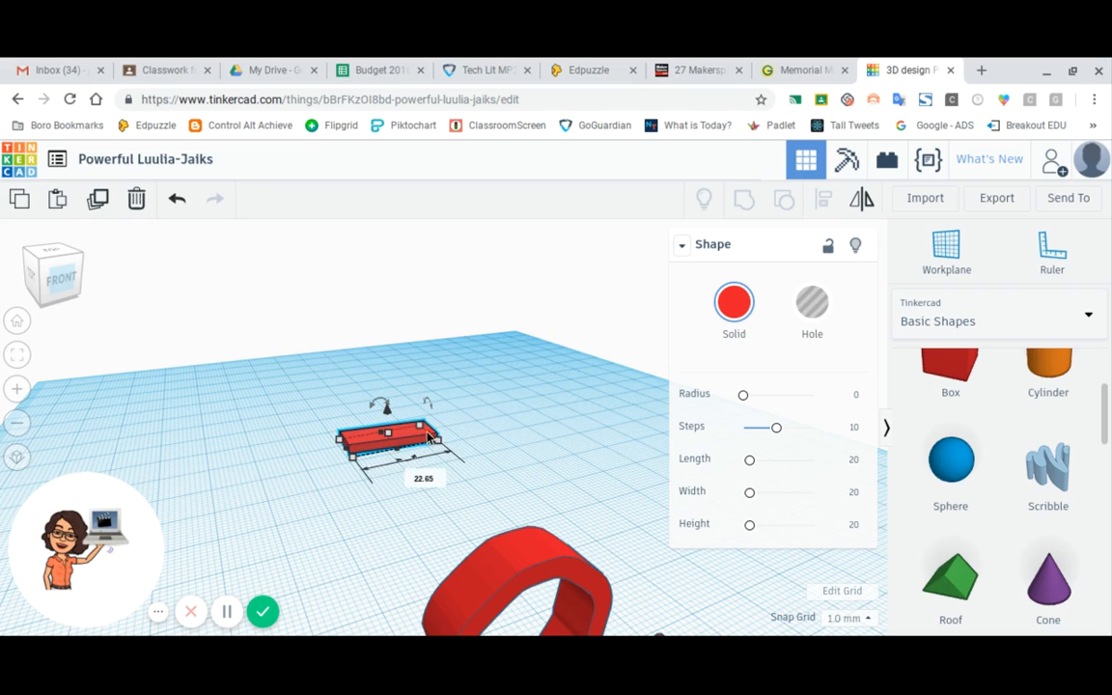
click(386, 404)
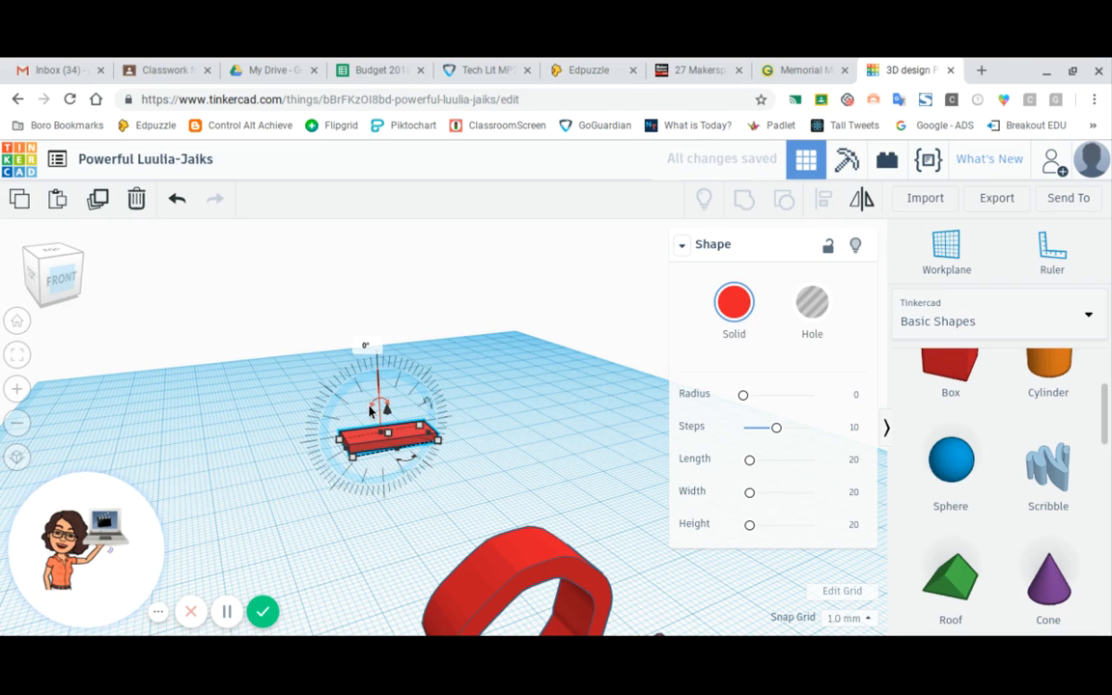
mouse_move(368, 410)
mouse_down()
mouse_move(377, 399)
mouse_move(373, 426)
mouse_up()
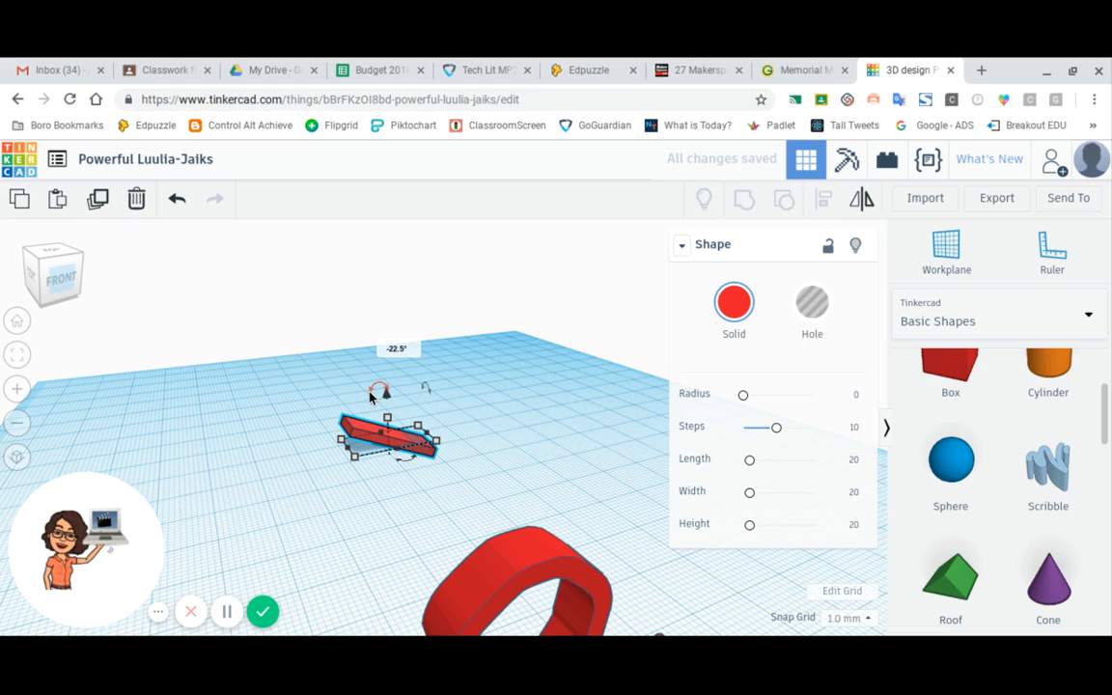
Raise the tilted bar segment 4.26 mm so its lower end rests on the workplane.
click(64, 282)
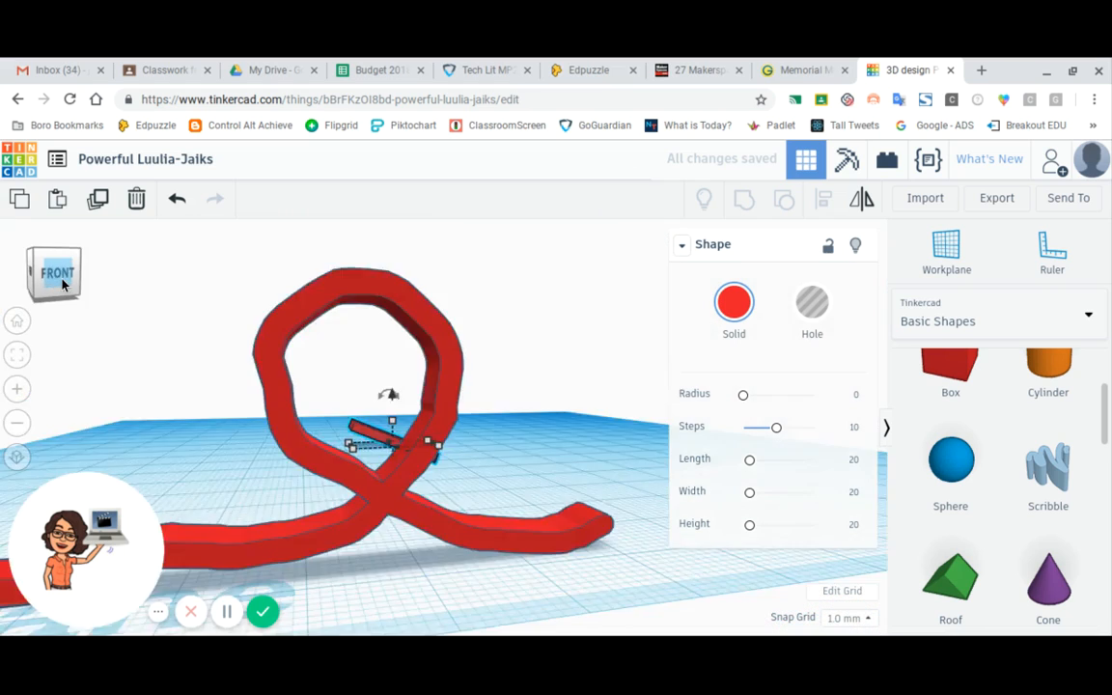
drag(56, 282, 58, 282)
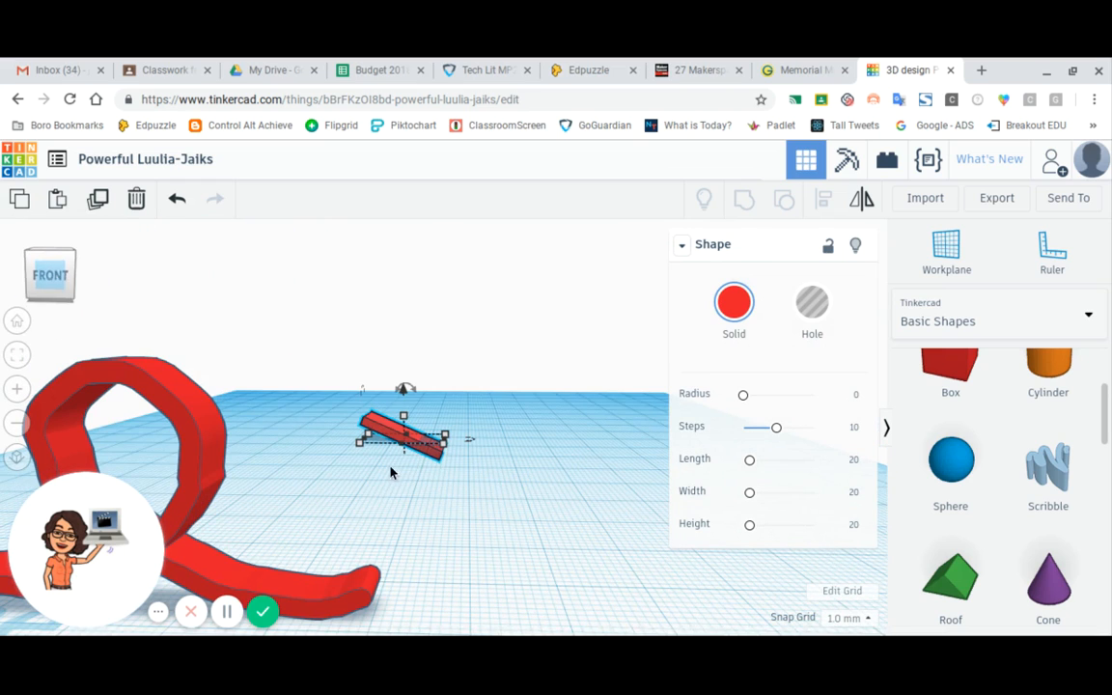
drag(405, 390, 404, 376)
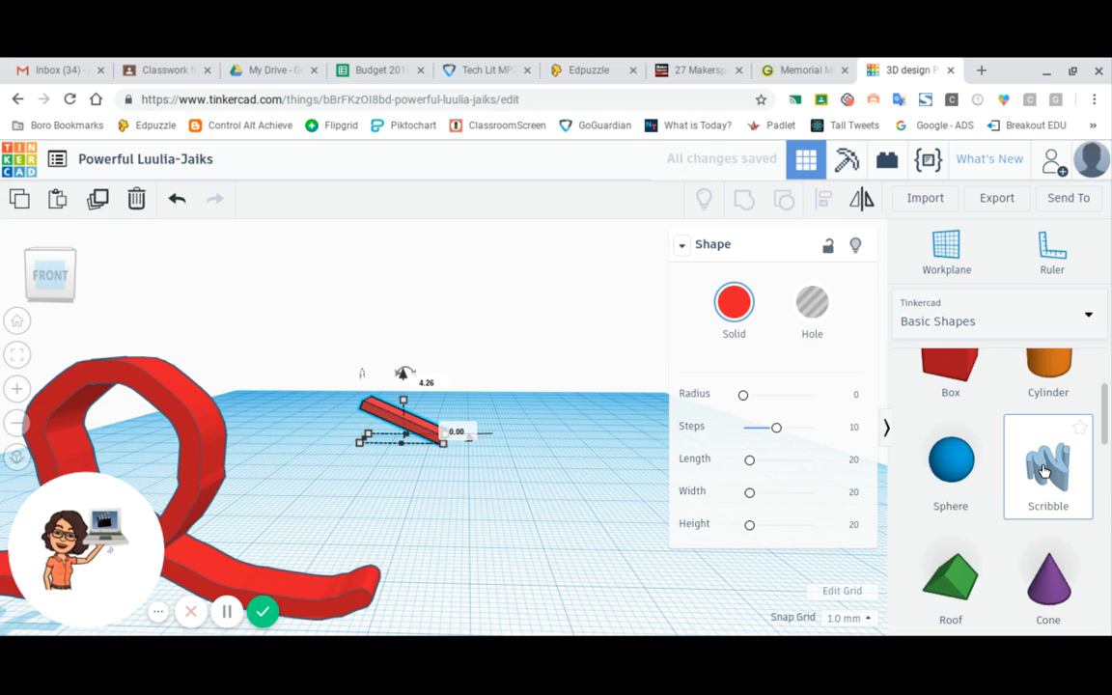
Add a Scribble shape and draw a stroke that runs flat briefly and then climbs diagonally.
mouse_move(1044, 470)
mouse_down()
mouse_move(529, 529)
mouse_move(610, 359)
mouse_up()
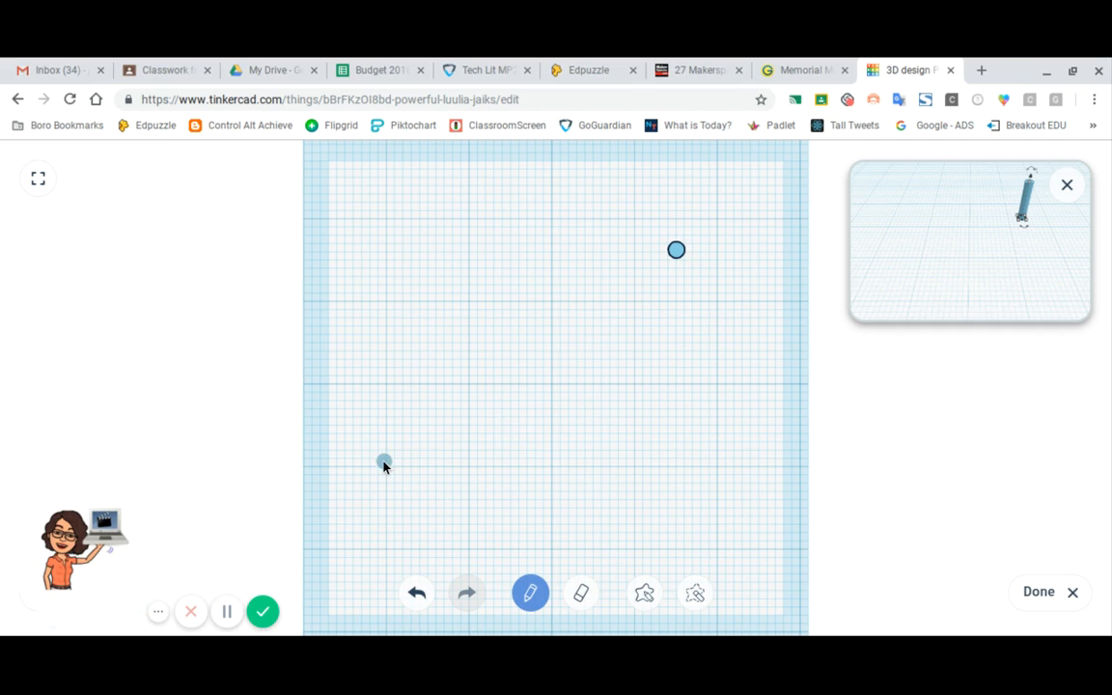
mouse_move(383, 467)
mouse_down()
mouse_move(509, 385)
mouse_move(599, 273)
mouse_up()
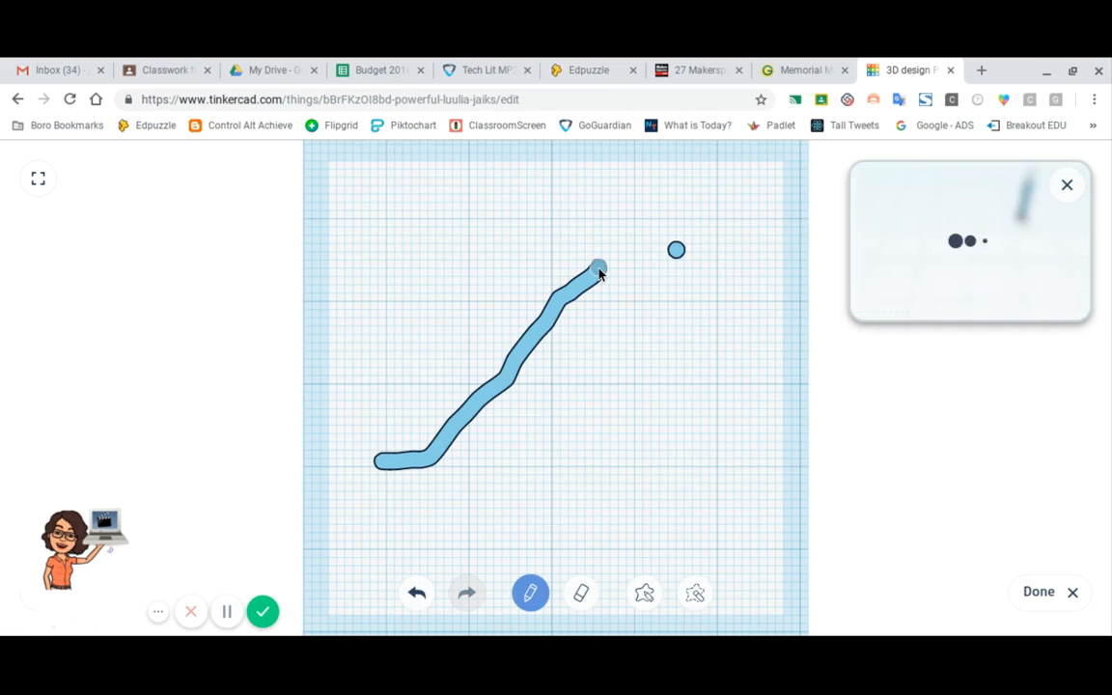
Erase the diagonal stroke, redraw a shorter one with a flat start and rising end, and finish the Scribble.
click(582, 595)
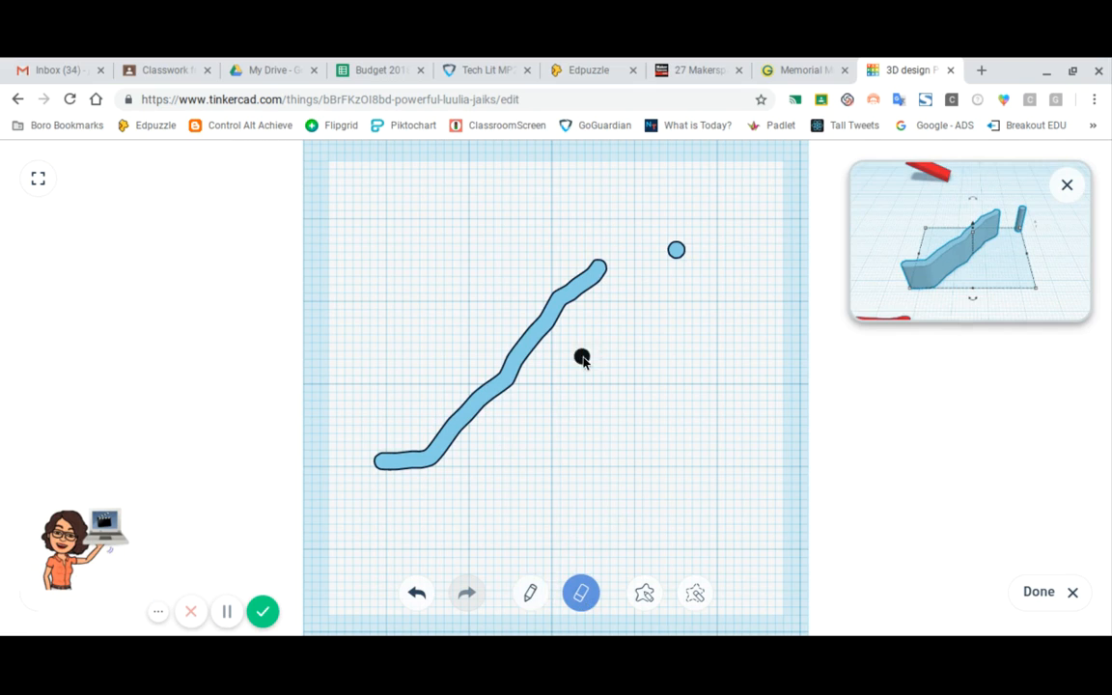
mouse_move(597, 269)
mouse_down()
mouse_move(541, 316)
mouse_move(521, 355)
mouse_move(521, 313)
mouse_move(570, 278)
mouse_move(462, 428)
mouse_move(453, 422)
mouse_move(507, 373)
mouse_move(434, 437)
mouse_move(377, 460)
mouse_move(412, 477)
mouse_move(424, 459)
mouse_move(397, 462)
mouse_up()
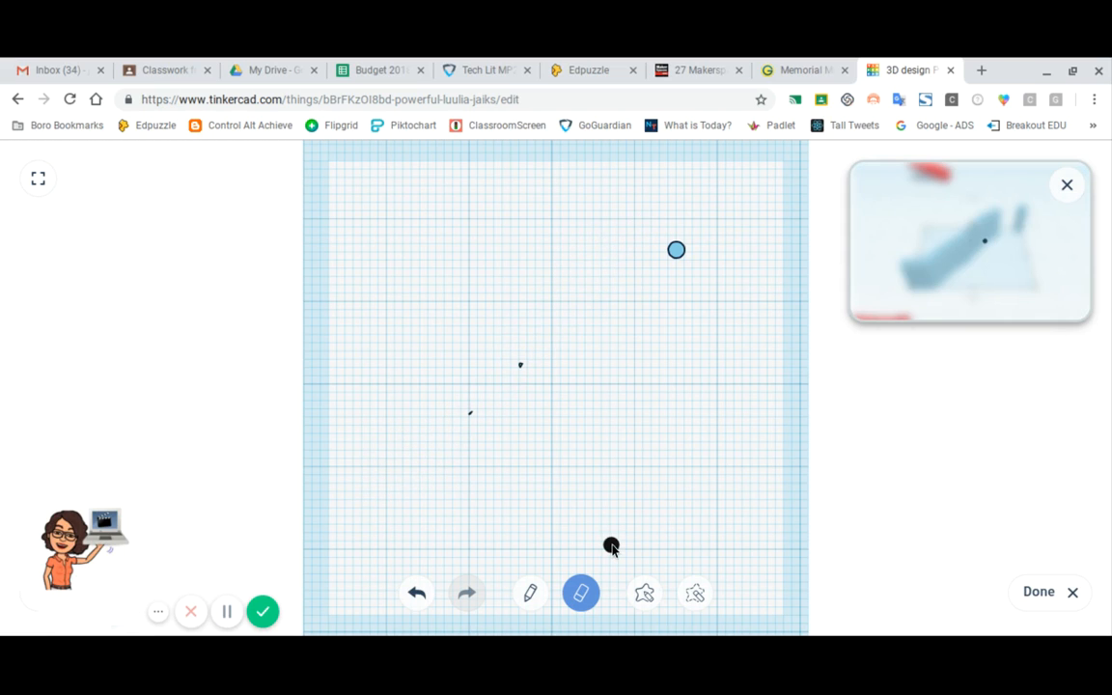
drag(518, 362, 472, 416)
click(530, 595)
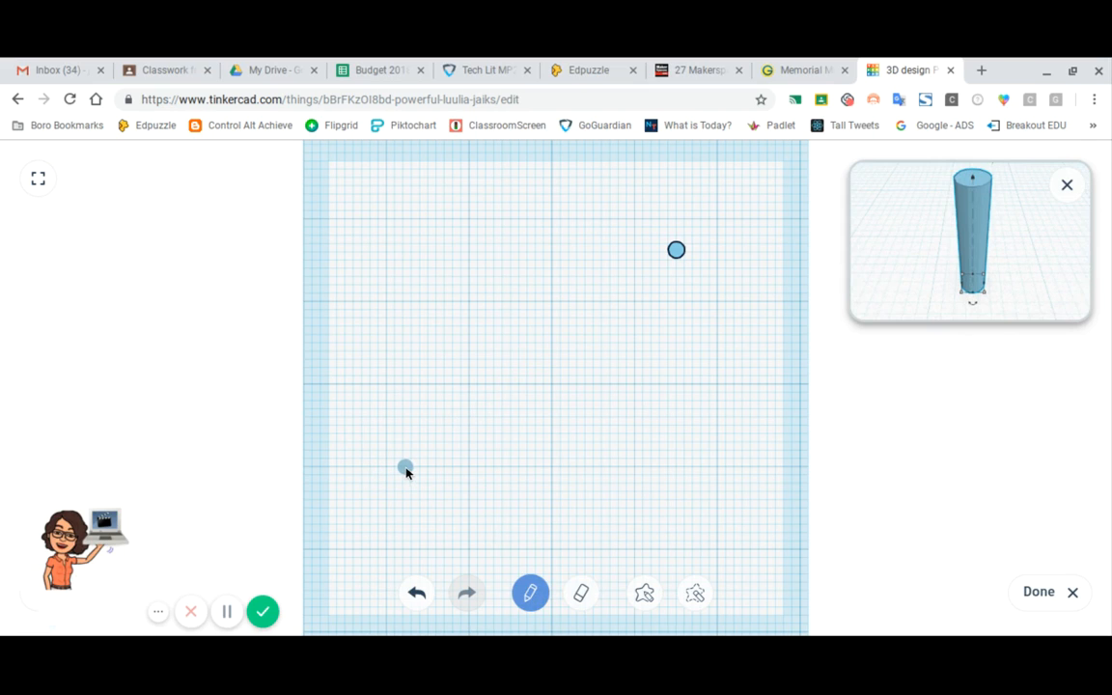
mouse_move(407, 470)
mouse_down()
mouse_move(465, 468)
mouse_move(582, 344)
mouse_up()
click(1030, 596)
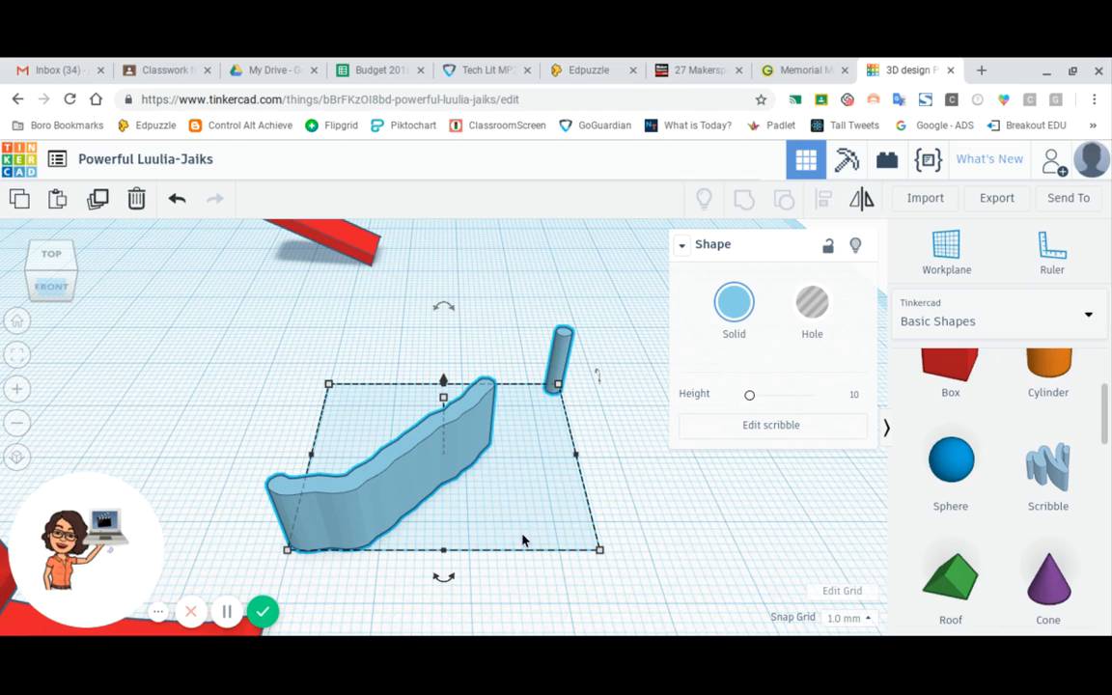
Try to move the stray dot away from the Scribble's ramp stroke.
click(661, 498)
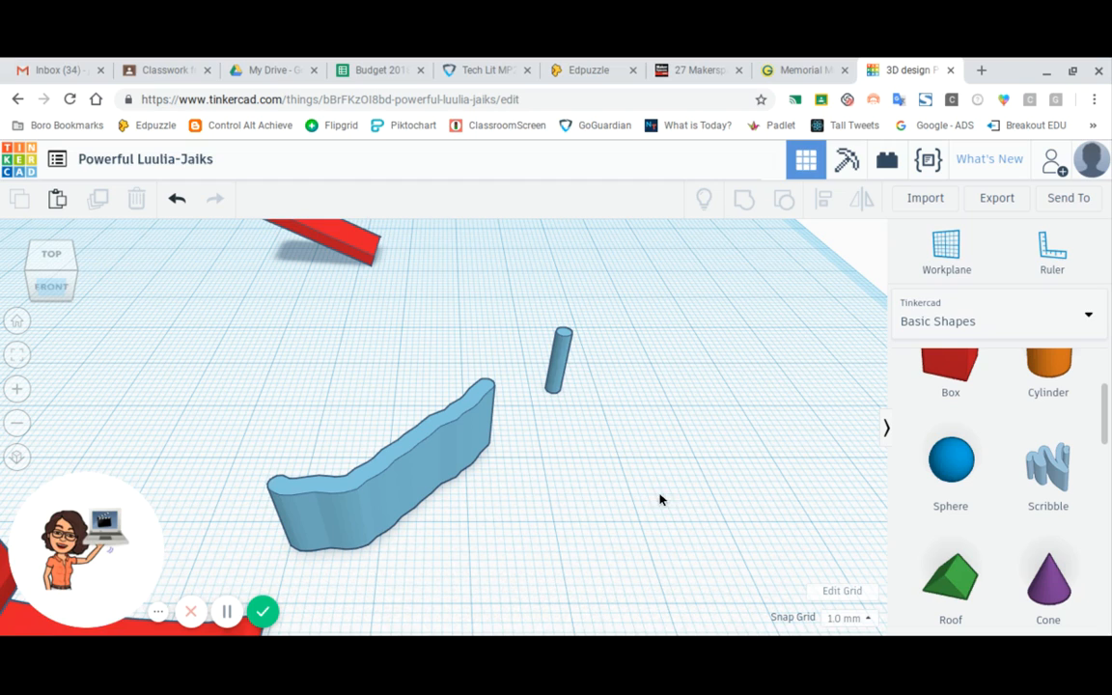
click(564, 346)
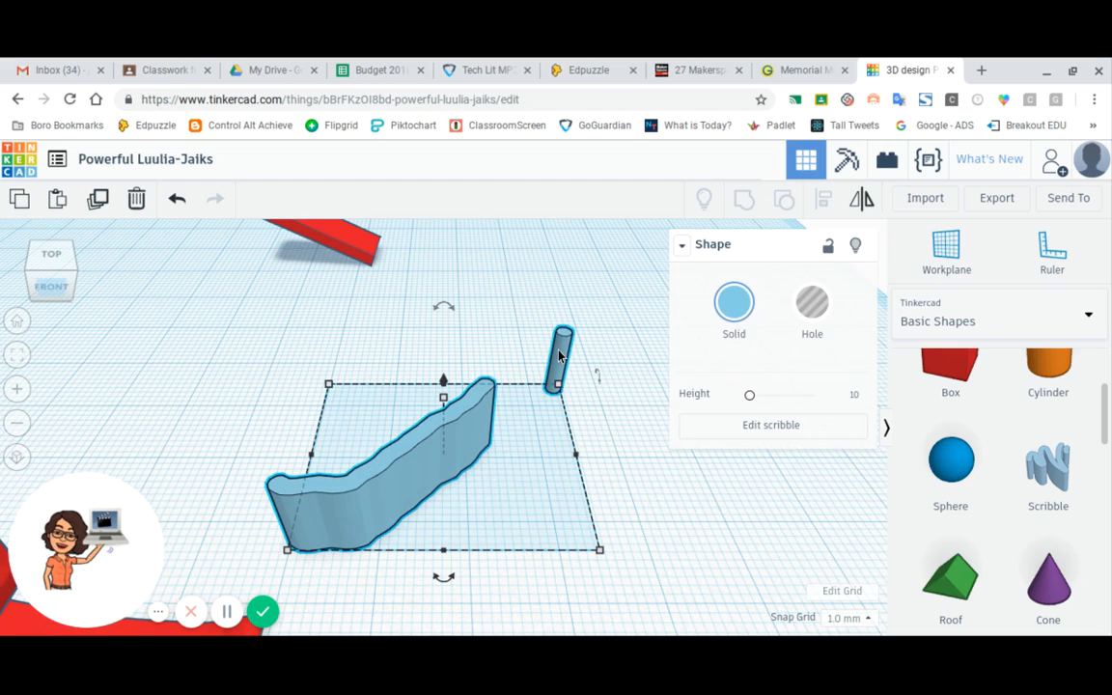
drag(561, 355, 577, 351)
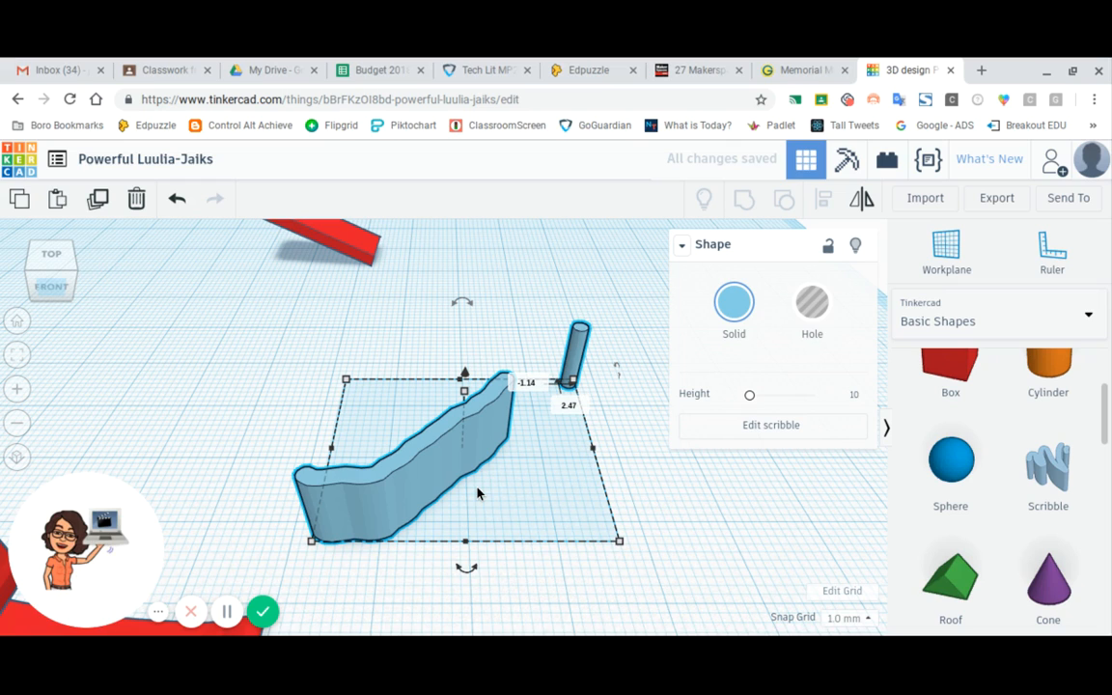
Reopen the Scribble drawing and erase the stray dot, keeping only the ramp stroke.
click(753, 435)
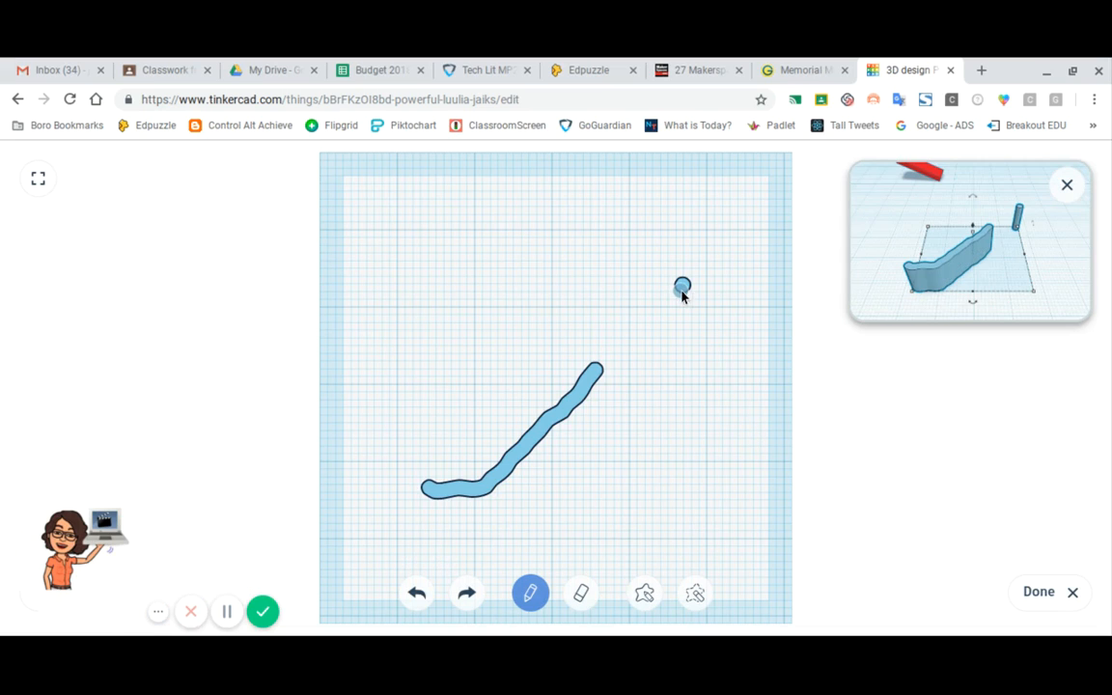
click(582, 596)
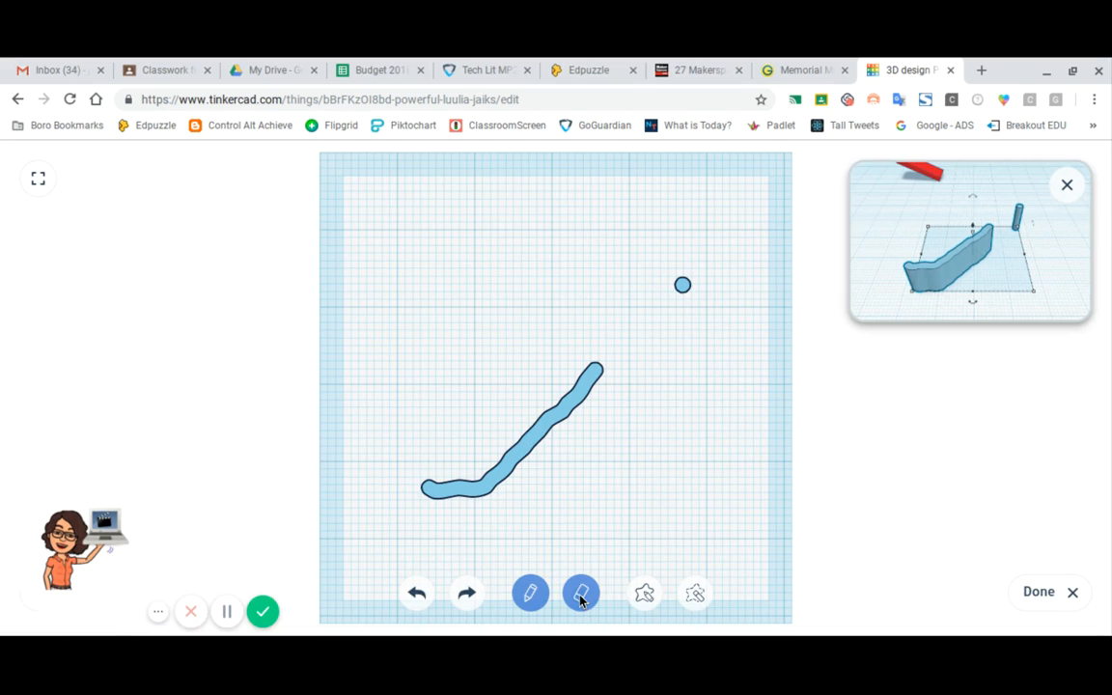
click(686, 287)
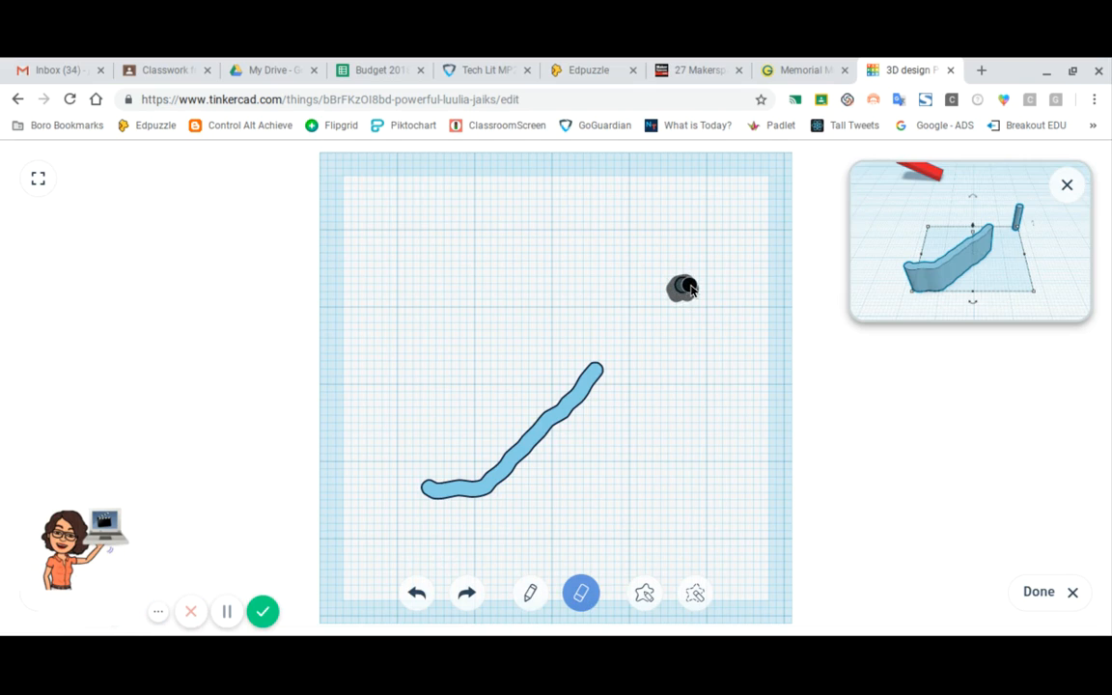
click(1033, 596)
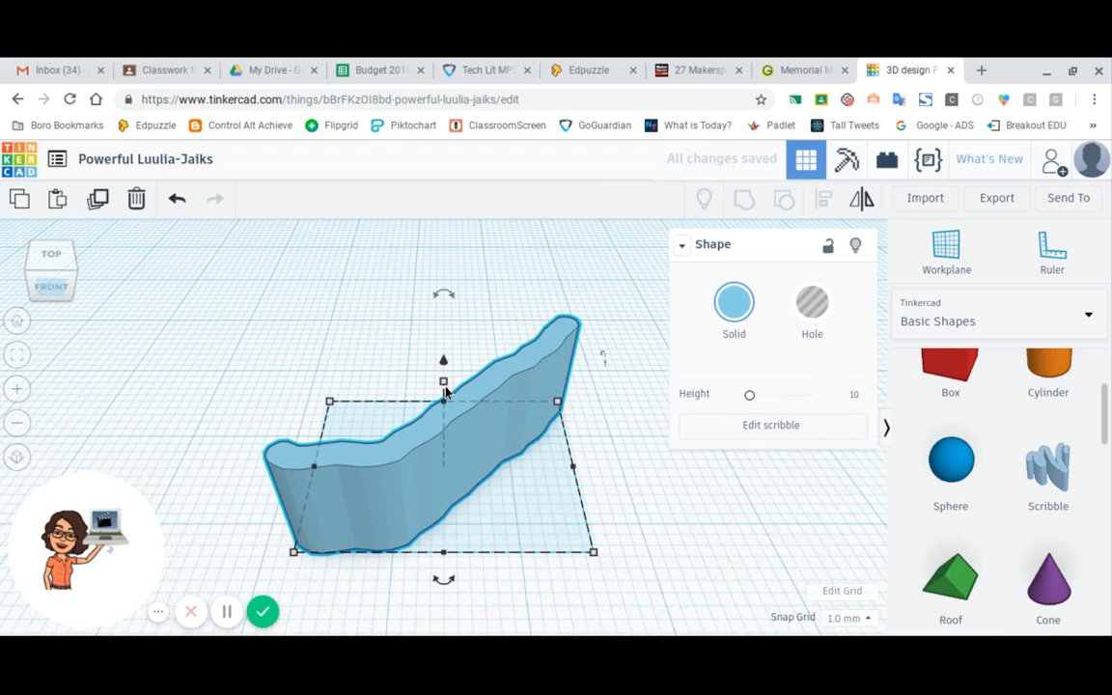
Make the blue Scribble ramp thinner and rotate it upright so it rises from the workplane.
mouse_move(444, 384)
drag(444, 384, 440, 447)
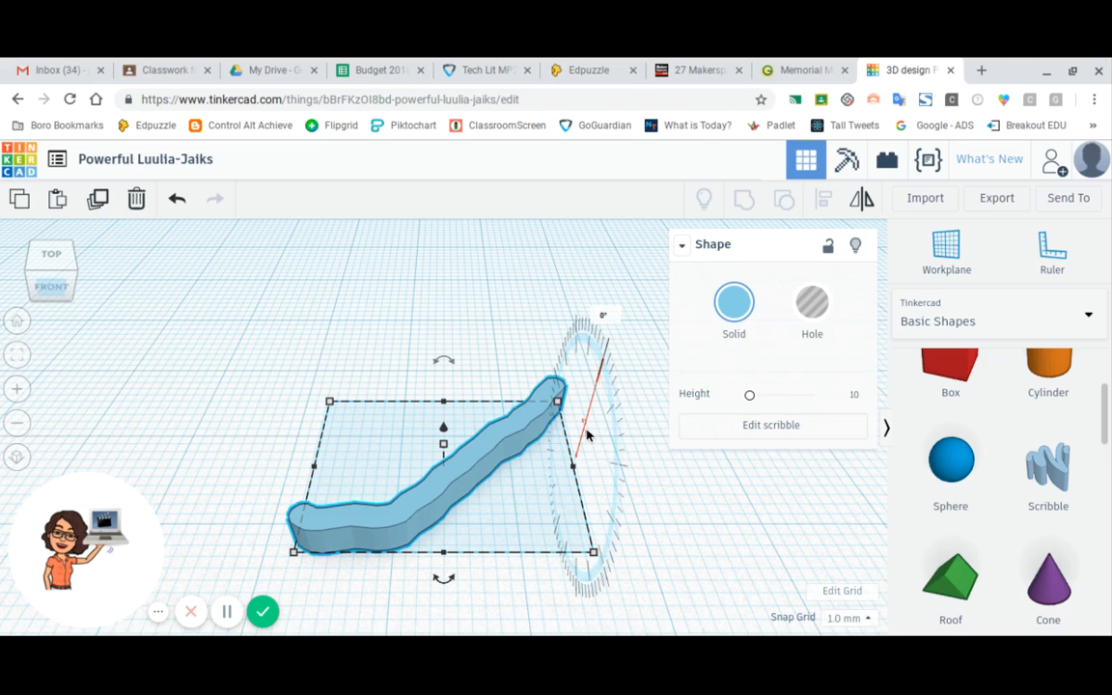
drag(587, 436, 590, 507)
Move the blue ramp toward the free end of the red looped track.
mouse_move(50, 285)
mouse_down()
mouse_move(51, 271)
mouse_move(57, 289)
mouse_up()
click(49, 271)
click(18, 425)
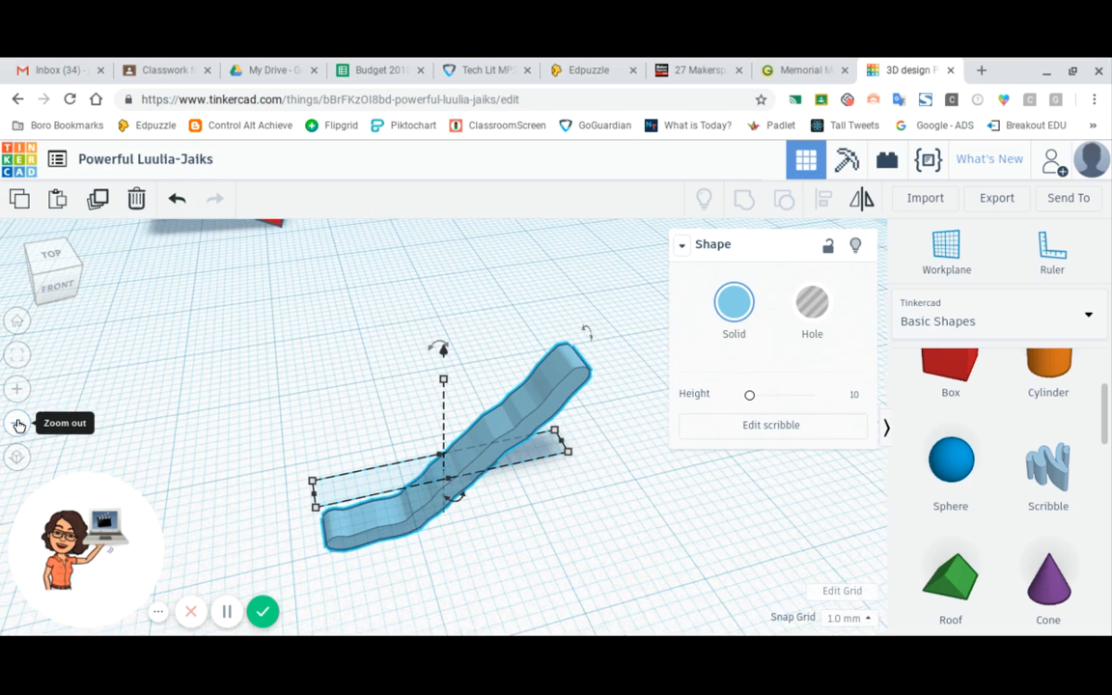
click(18, 425)
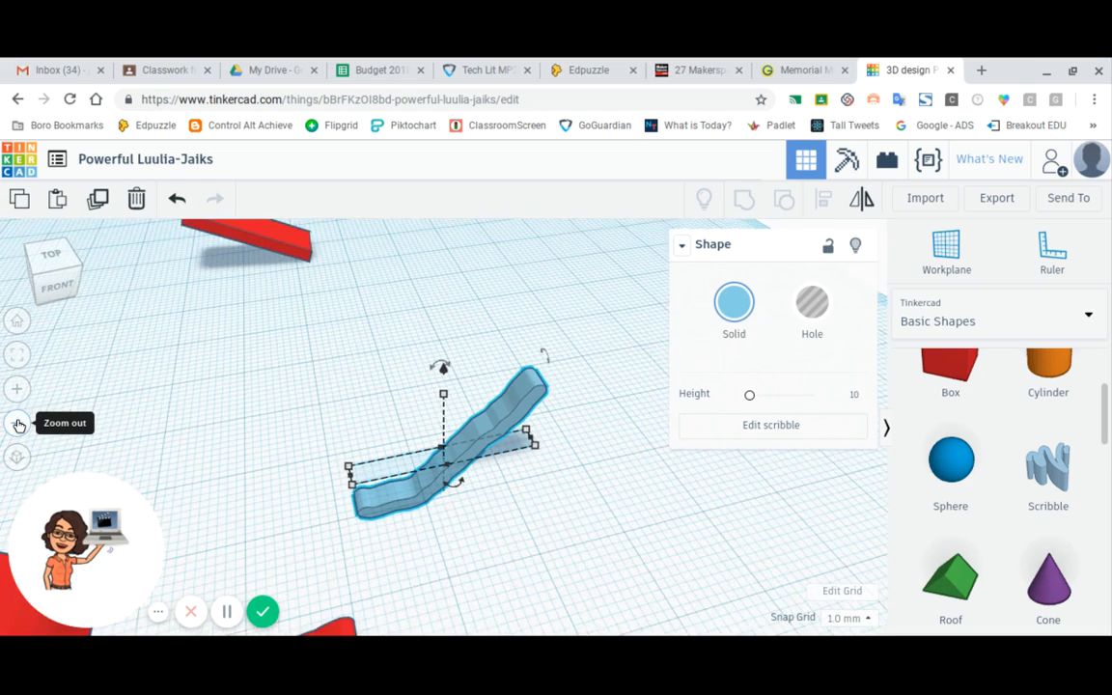
click(17, 425)
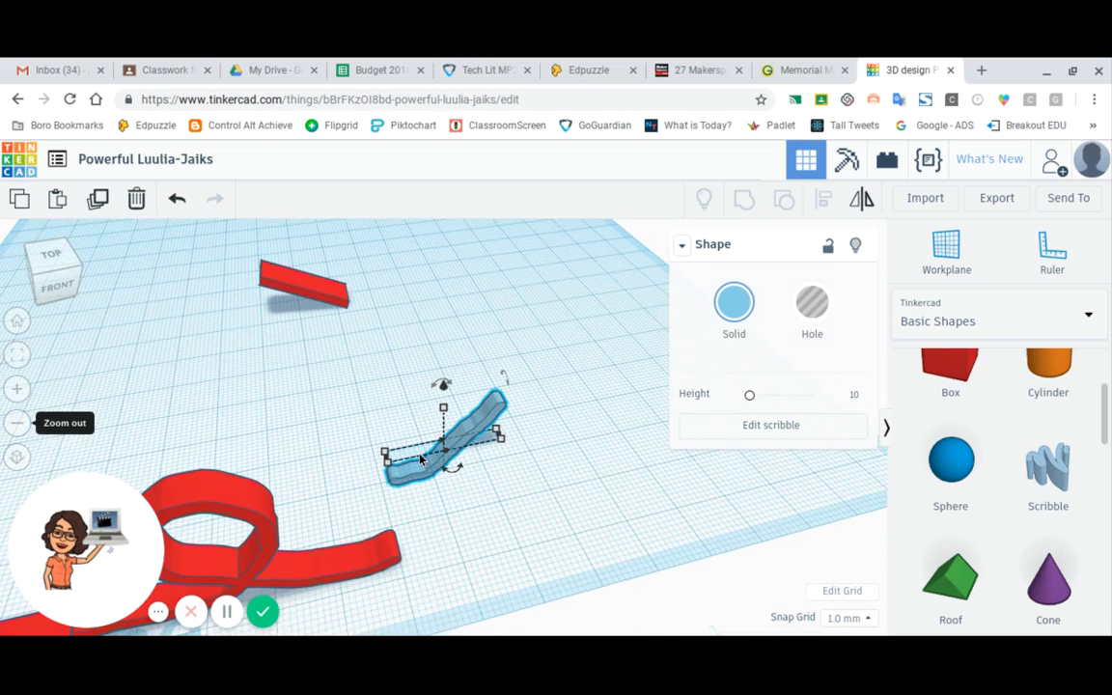
drag(487, 413, 509, 478)
click(564, 442)
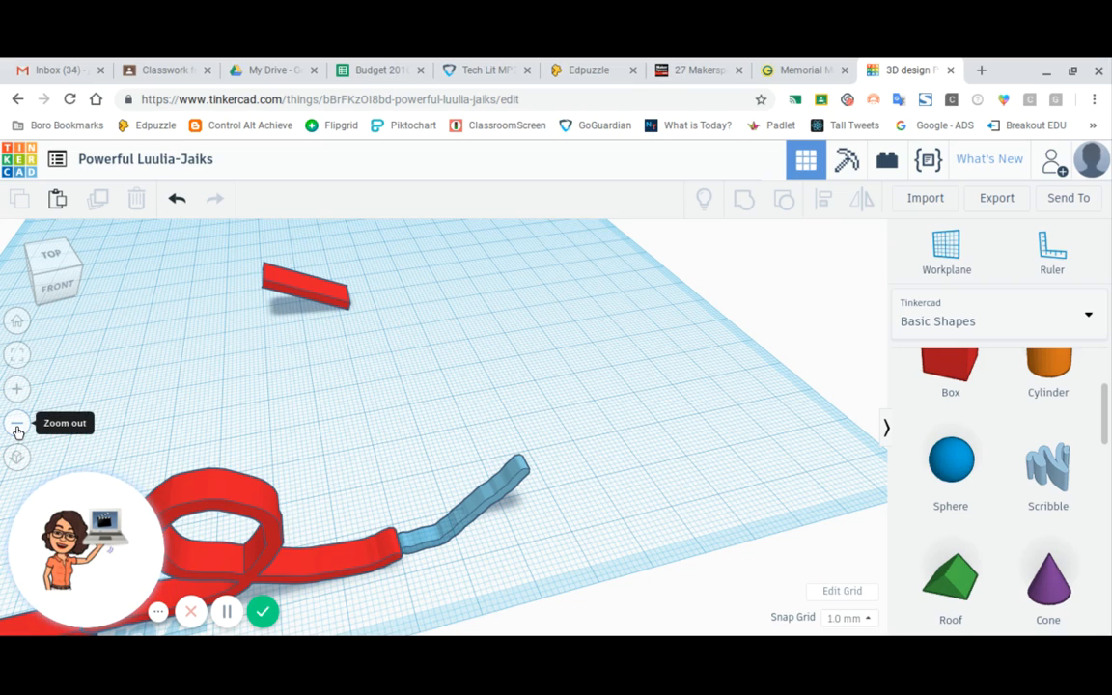
Place a cylinder beyond the blue ramp's raised end and narrow its base to 9 × 18 mm.
click(62, 292)
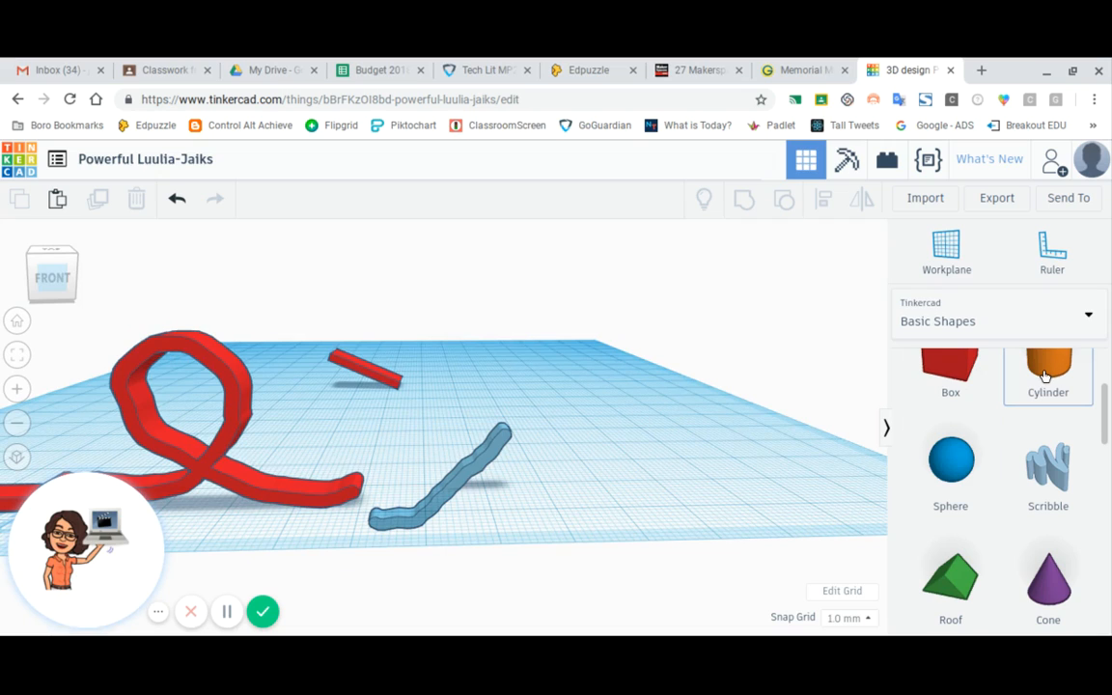
drag(1042, 377, 637, 501)
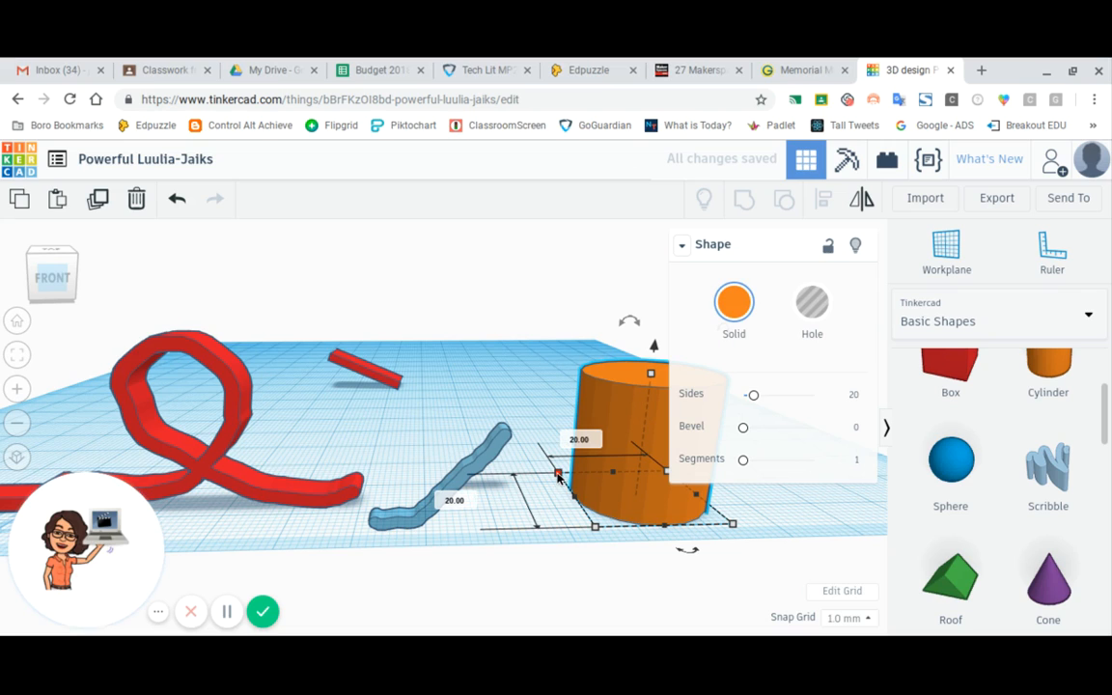
drag(558, 476, 623, 476)
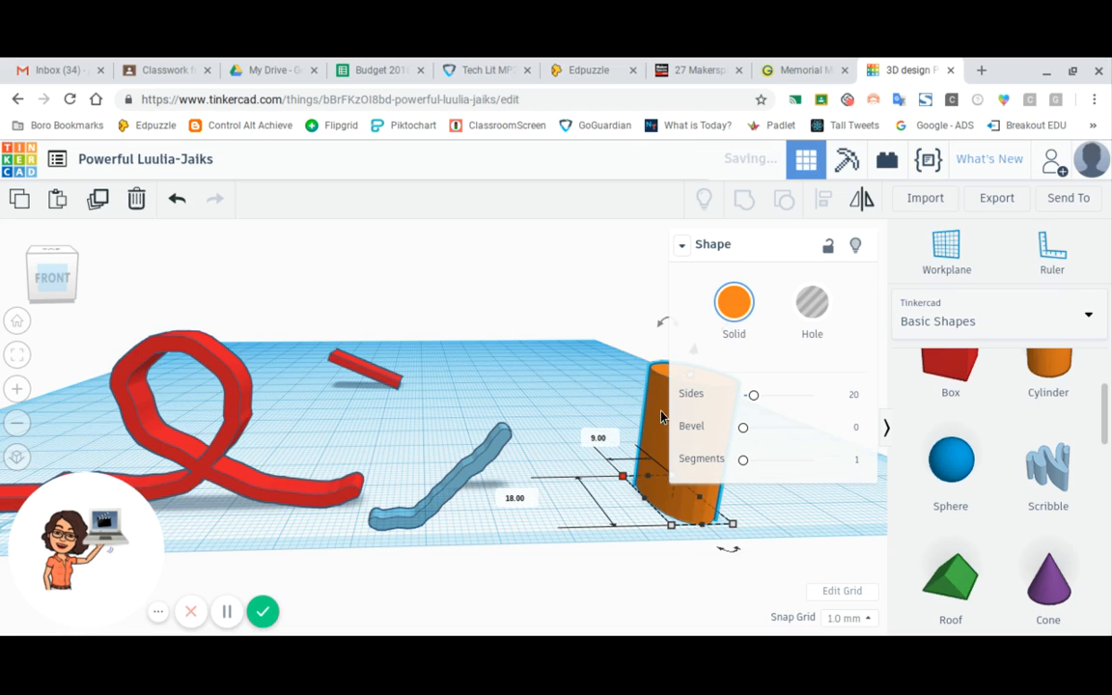
click(683, 249)
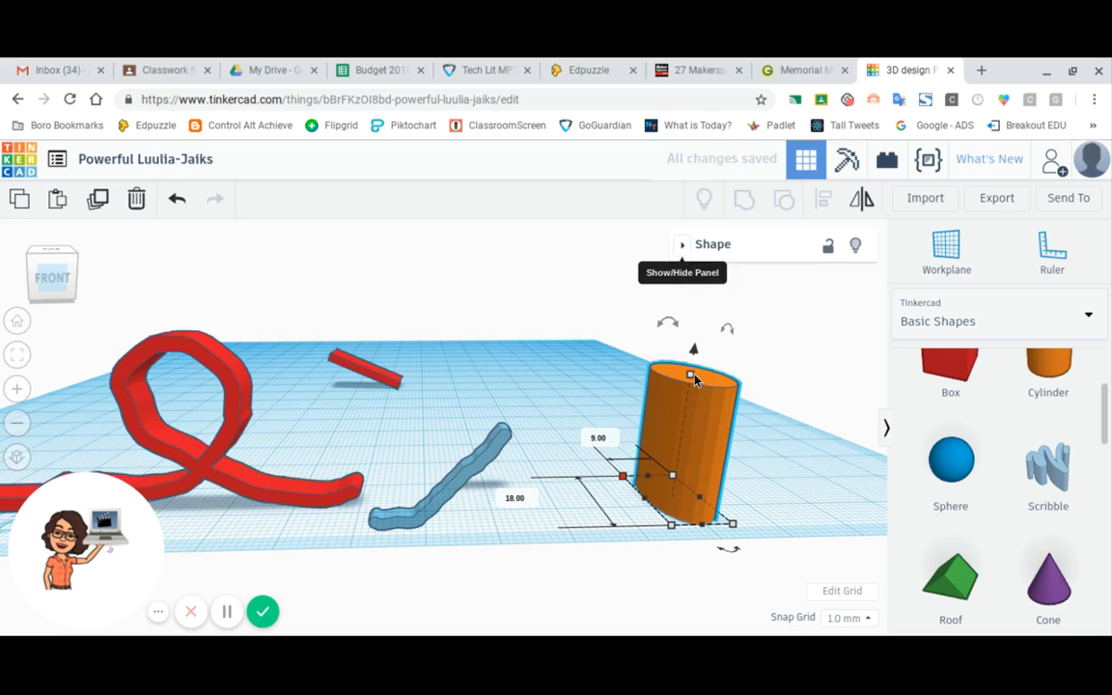
Shrink the cylinder to a shorter 2 × 2 mm post and place it by the blue ramp's raised end.
drag(694, 387, 581, 411)
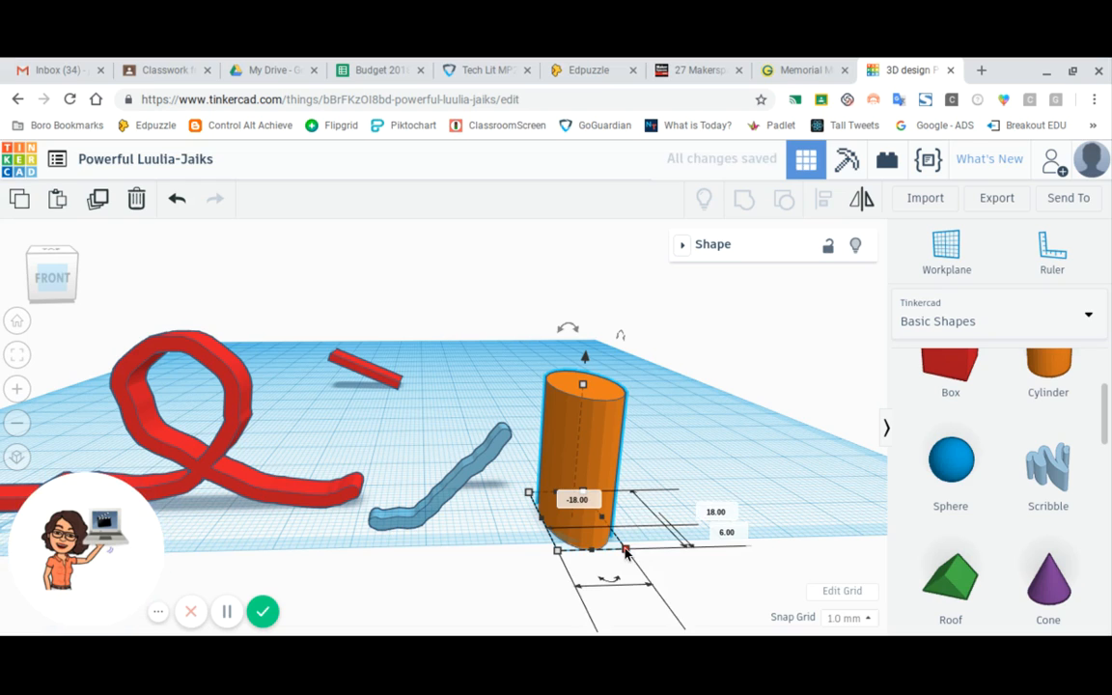
drag(621, 551, 546, 499)
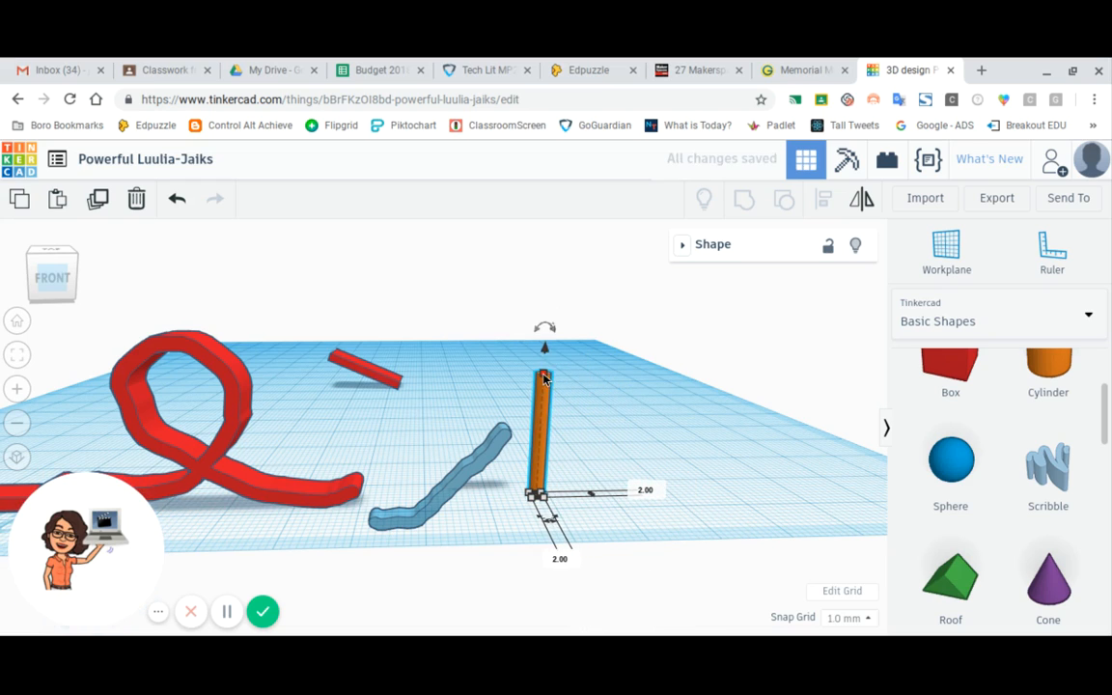
drag(544, 380, 501, 509)
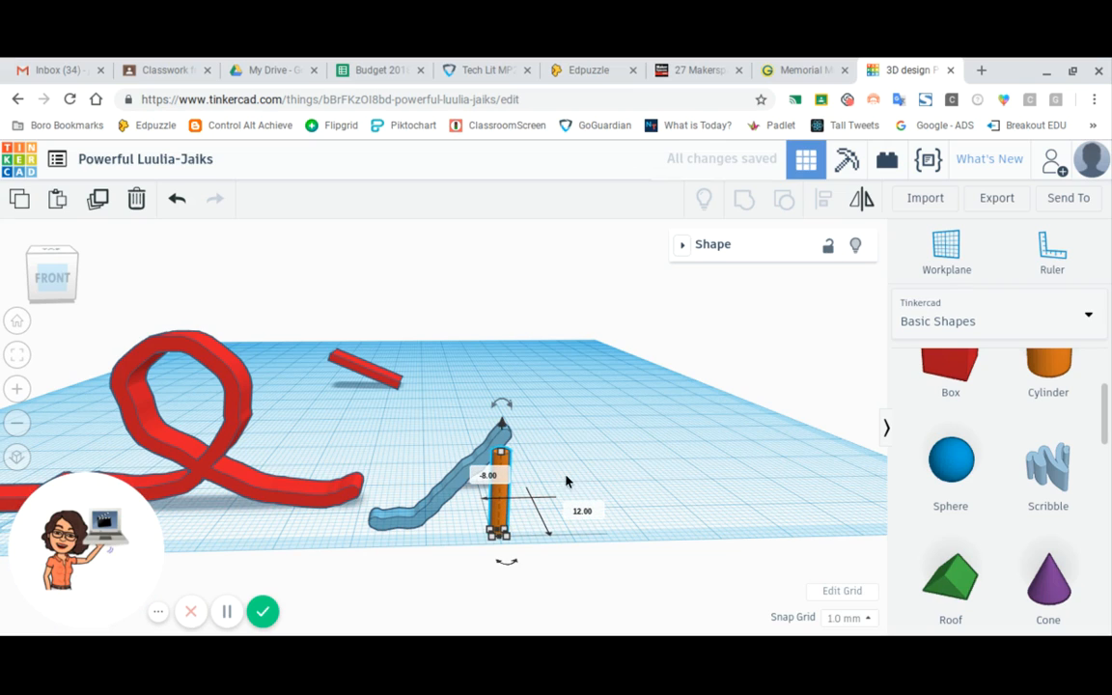
Line up the blue ramp with the red track's end and resize it to about 23.15 × 5 mm.
click(50, 289)
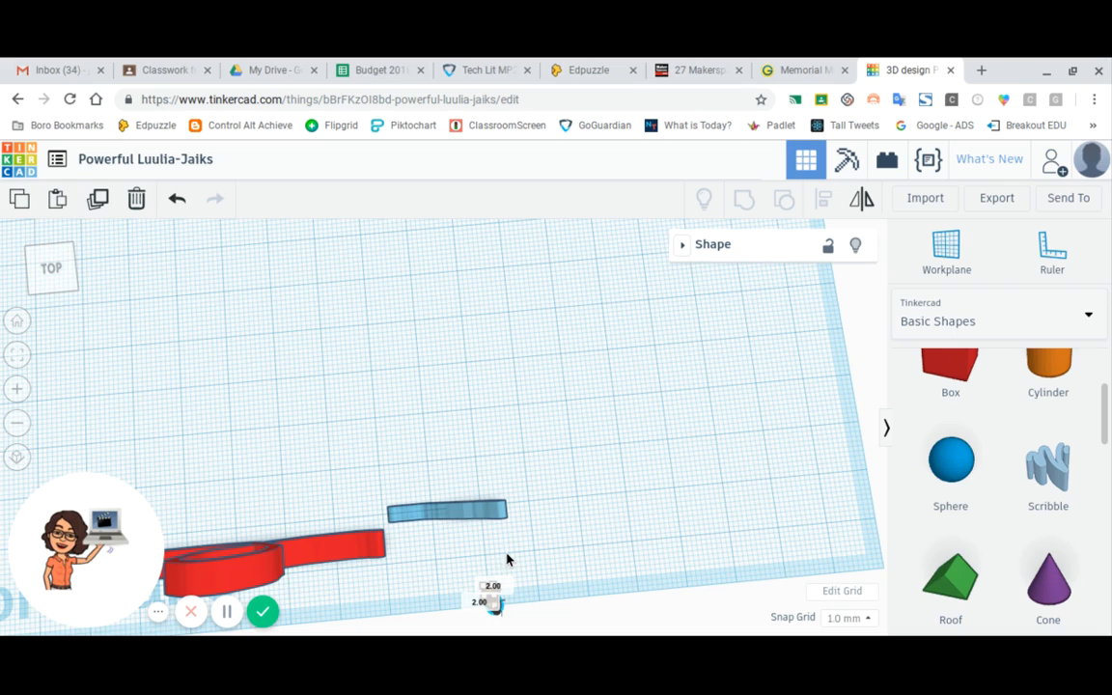
click(480, 577)
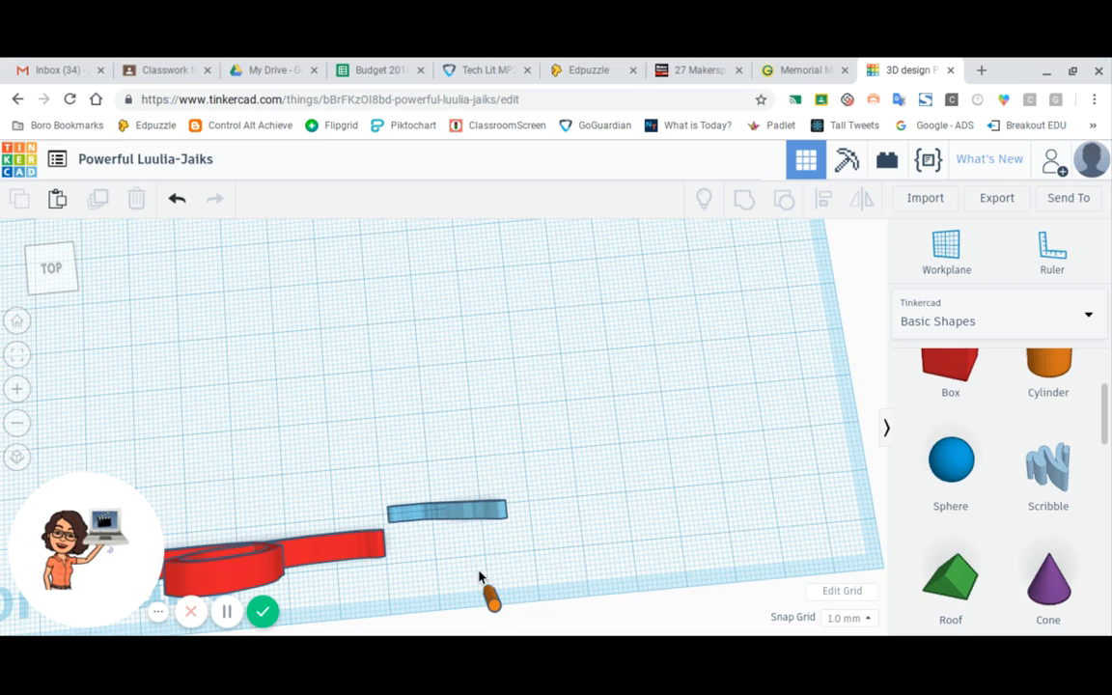
click(454, 513)
drag(446, 524, 390, 566)
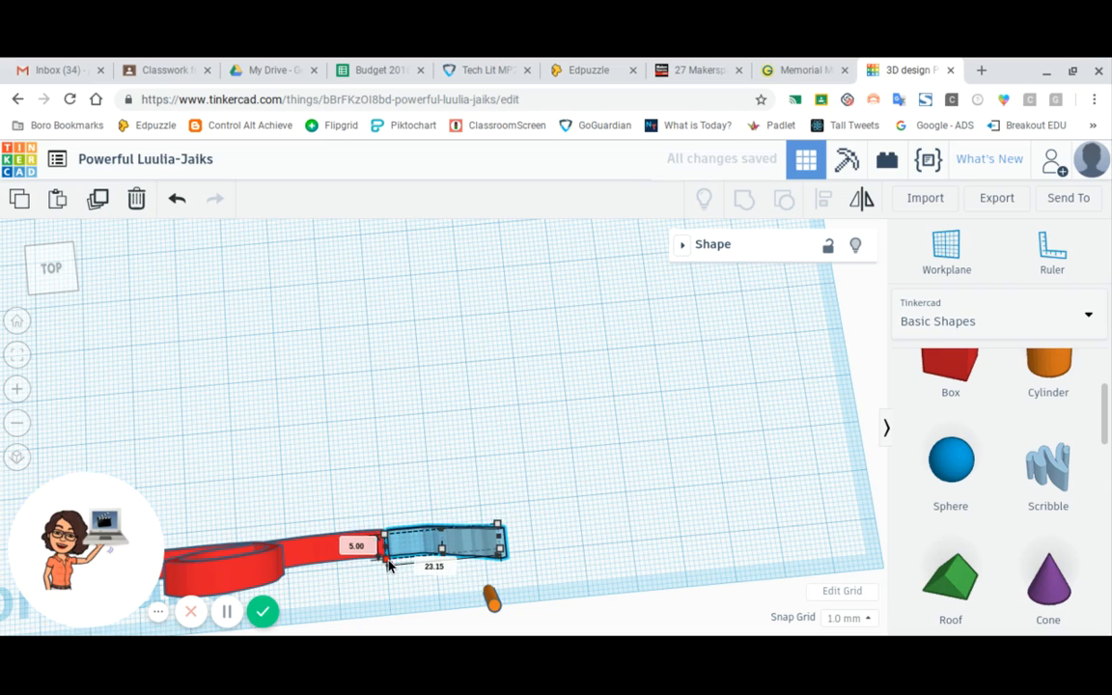
Move the orange post 9 mm across the workplane so it stands at the blue ramp's raised end.
click(63, 280)
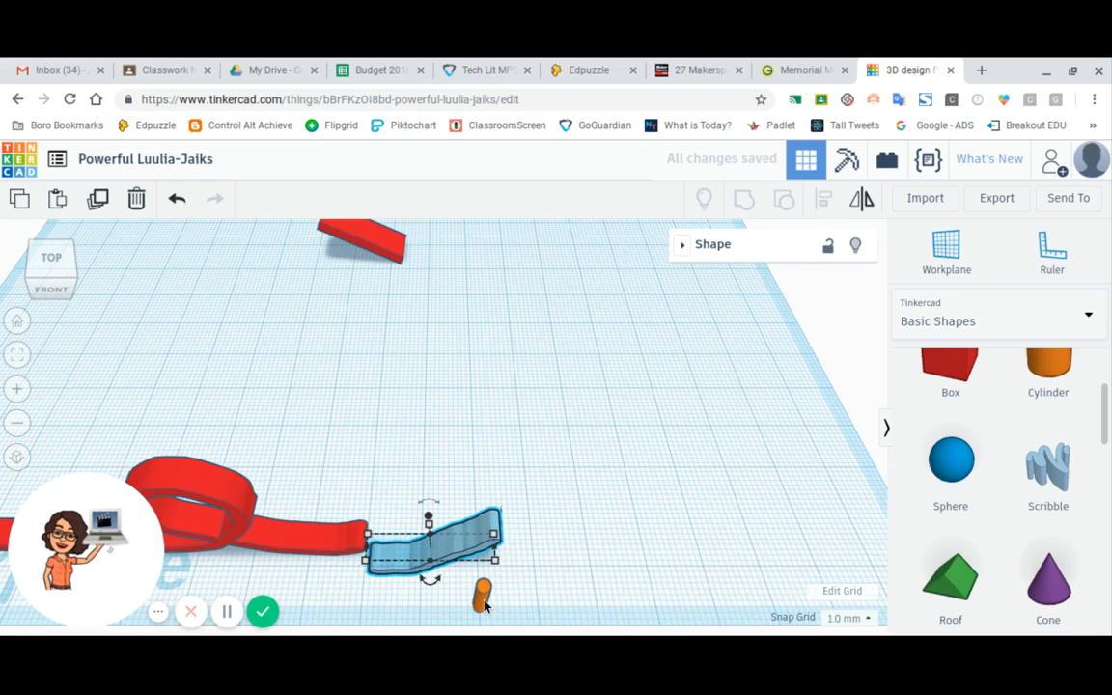
click(484, 596)
drag(484, 596, 481, 538)
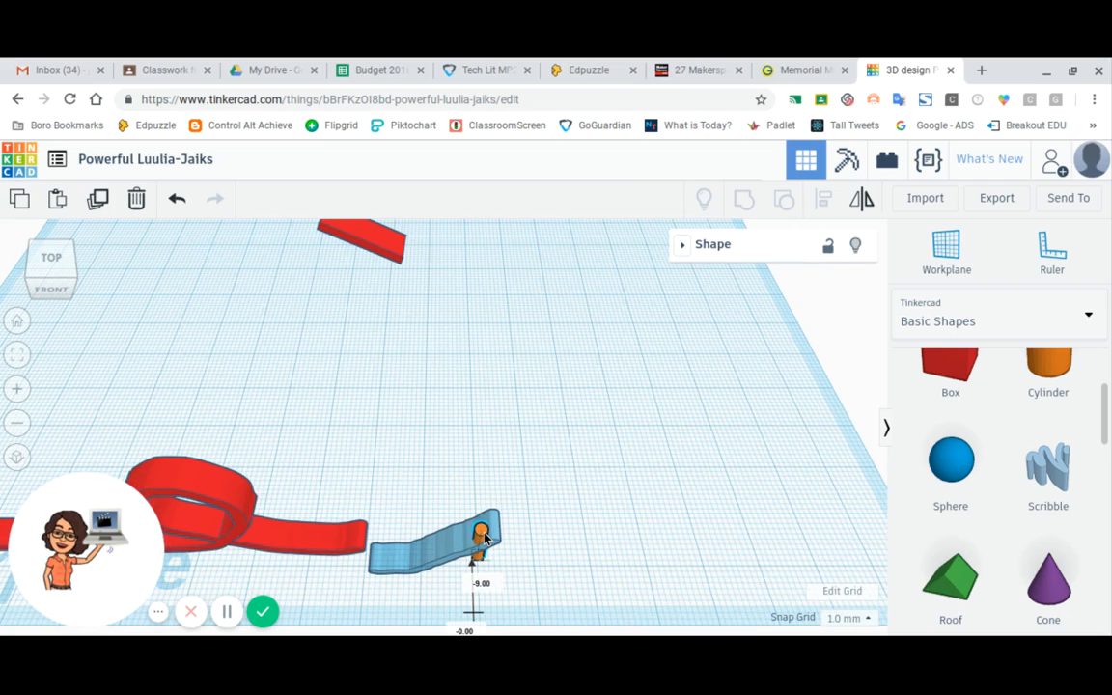
Shift the blue ramp 1 mm toward the red track and raise it about 8.48 mm to meet the track's end.
click(65, 286)
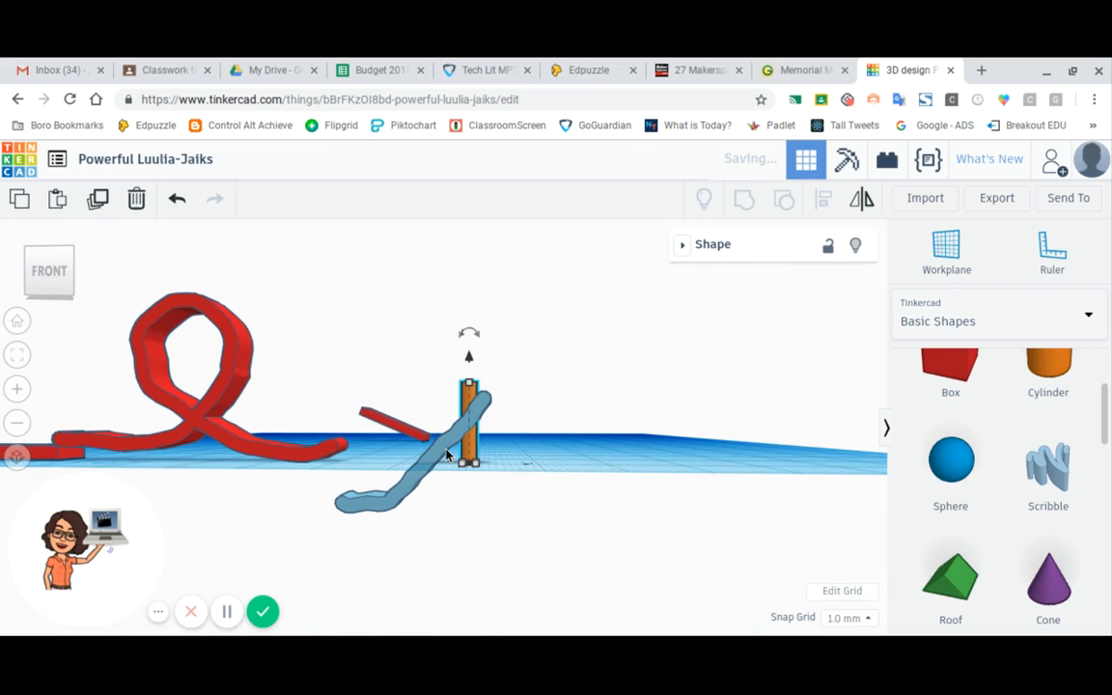
click(399, 497)
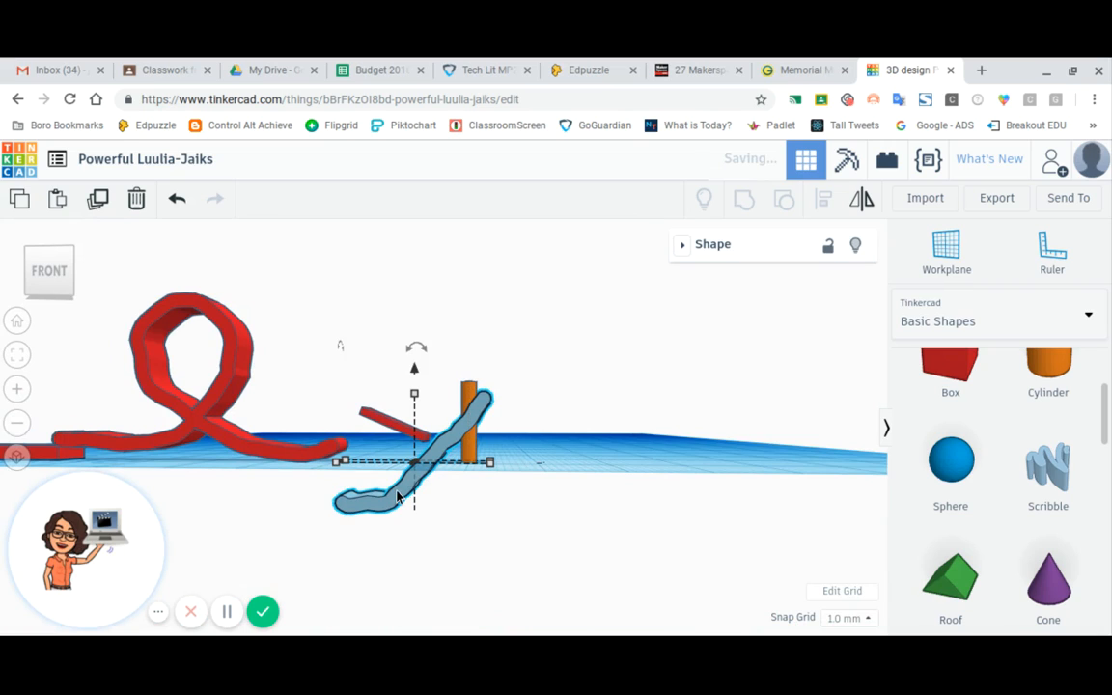
mouse_move(398, 498)
mouse_down()
mouse_move(384, 452)
mouse_move(392, 493)
mouse_up()
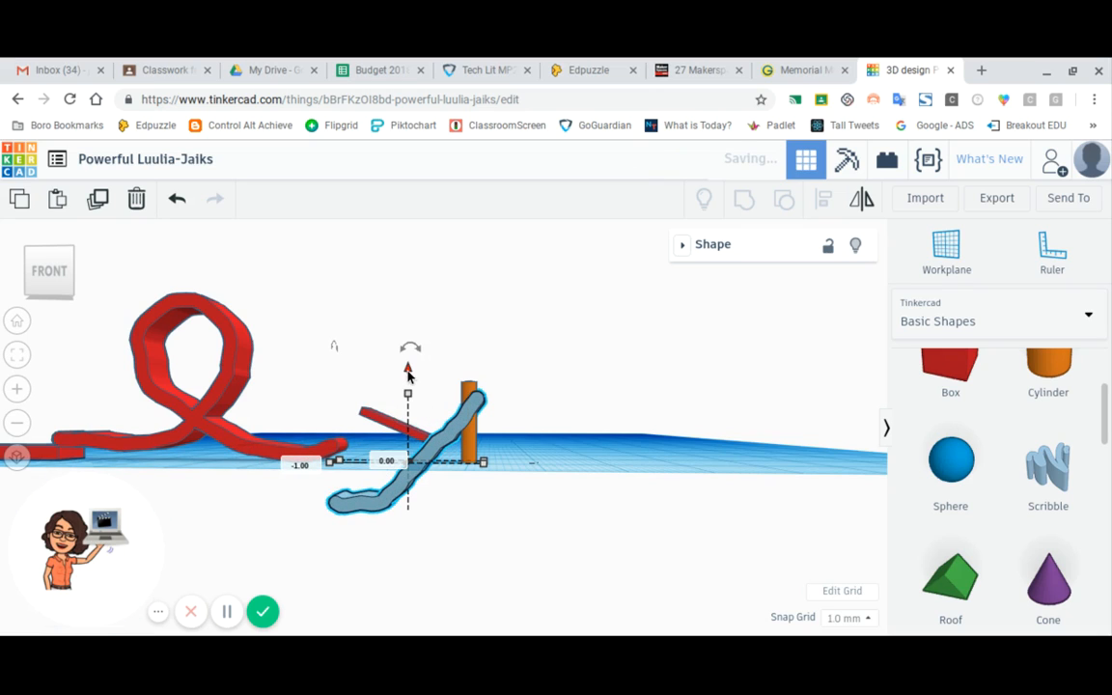
drag(407, 375, 416, 323)
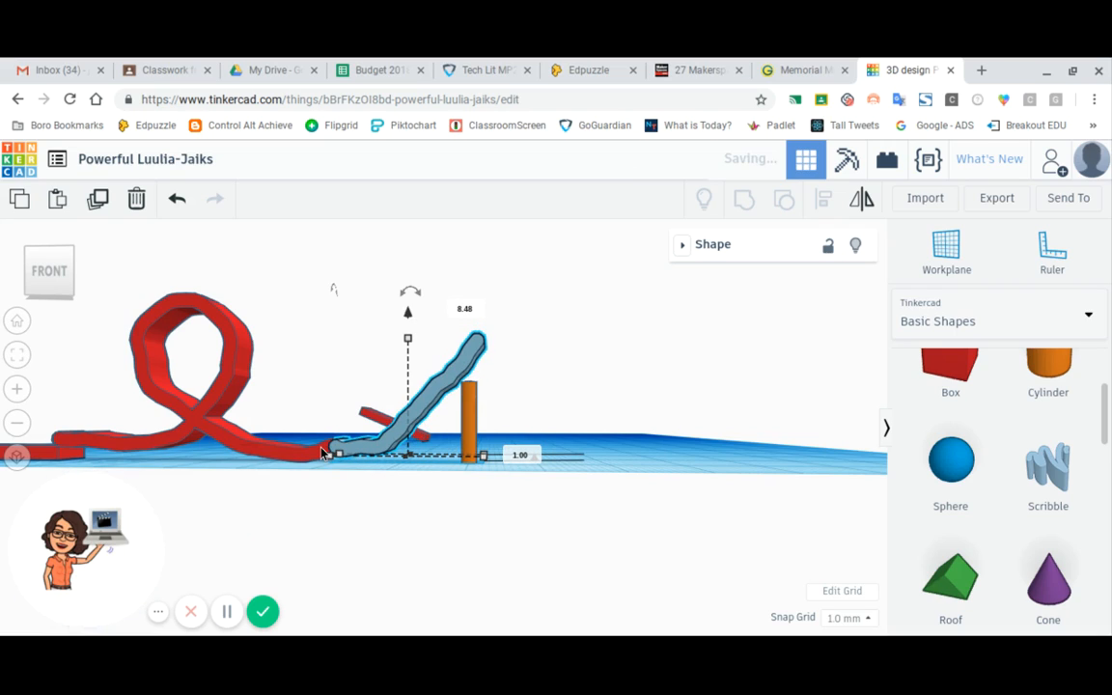
Increase the orange post's height to 14 mm so it supports the blue ramp's raised end.
click(36, 282)
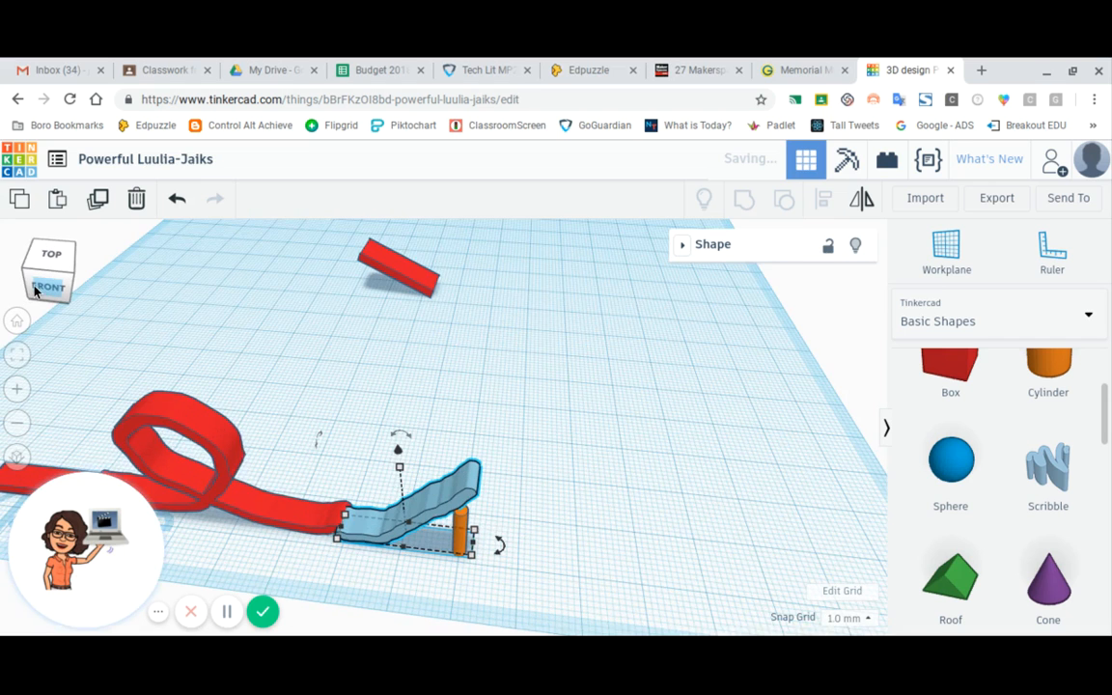
click(35, 287)
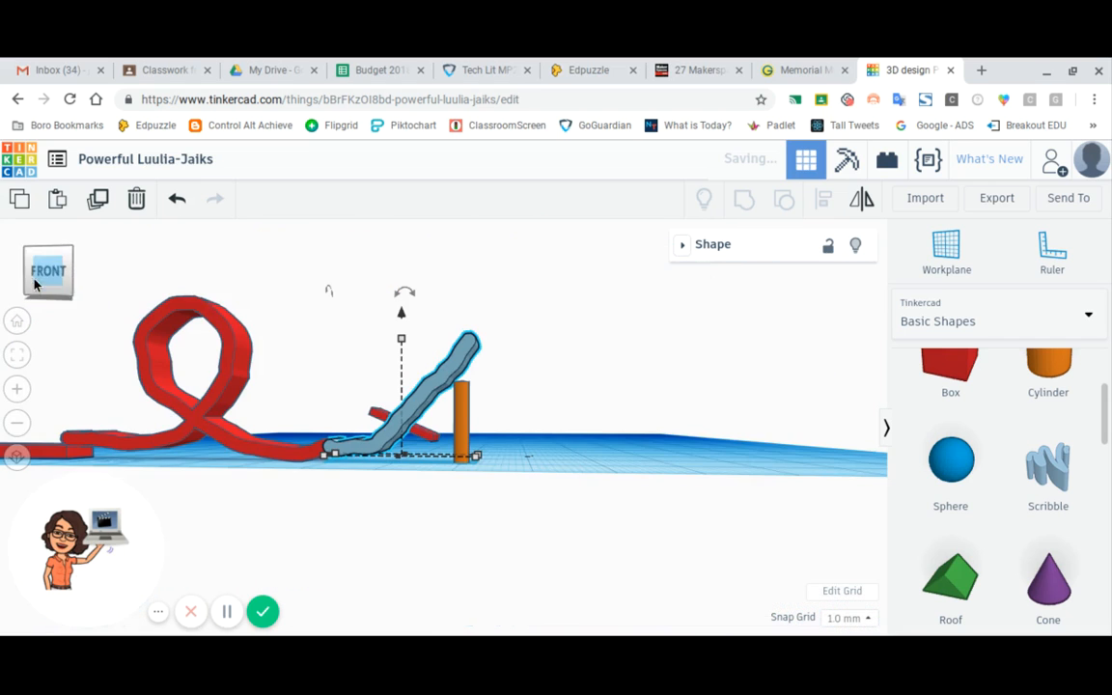
click(464, 409)
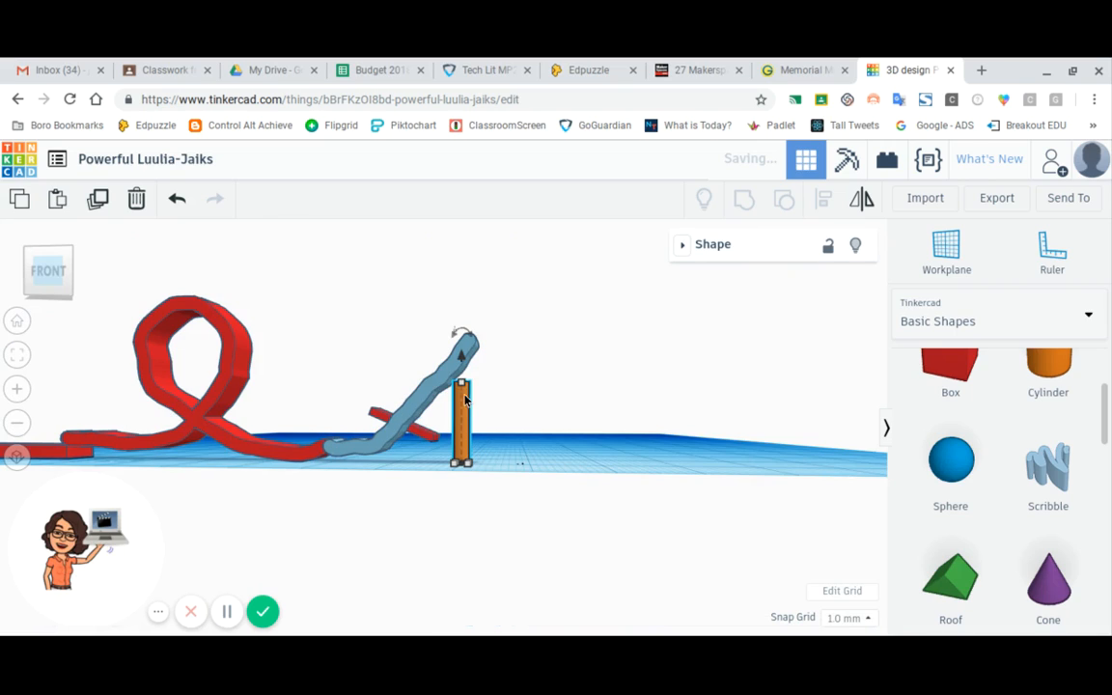
drag(463, 386, 466, 371)
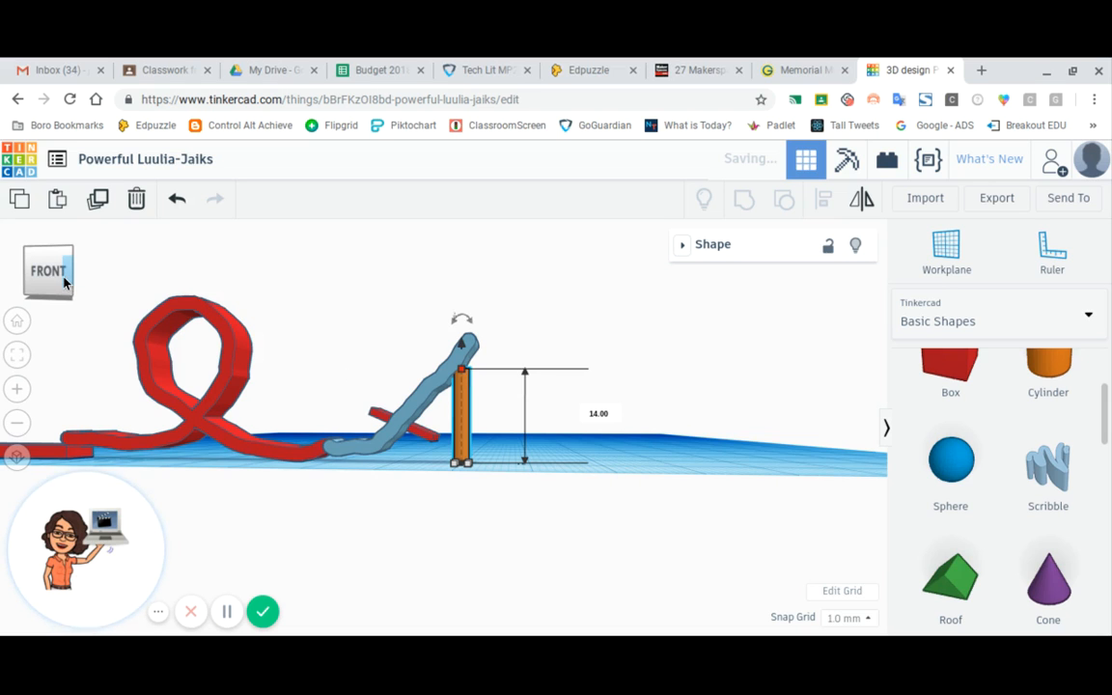
drag(64, 277, 65, 283)
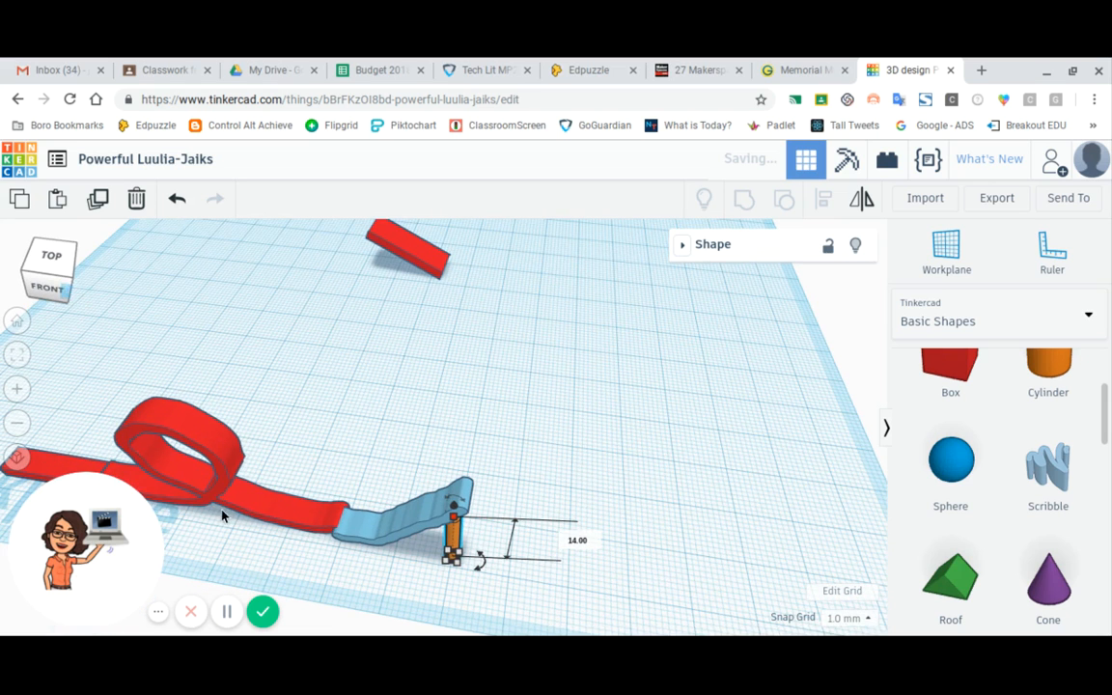
click(45, 286)
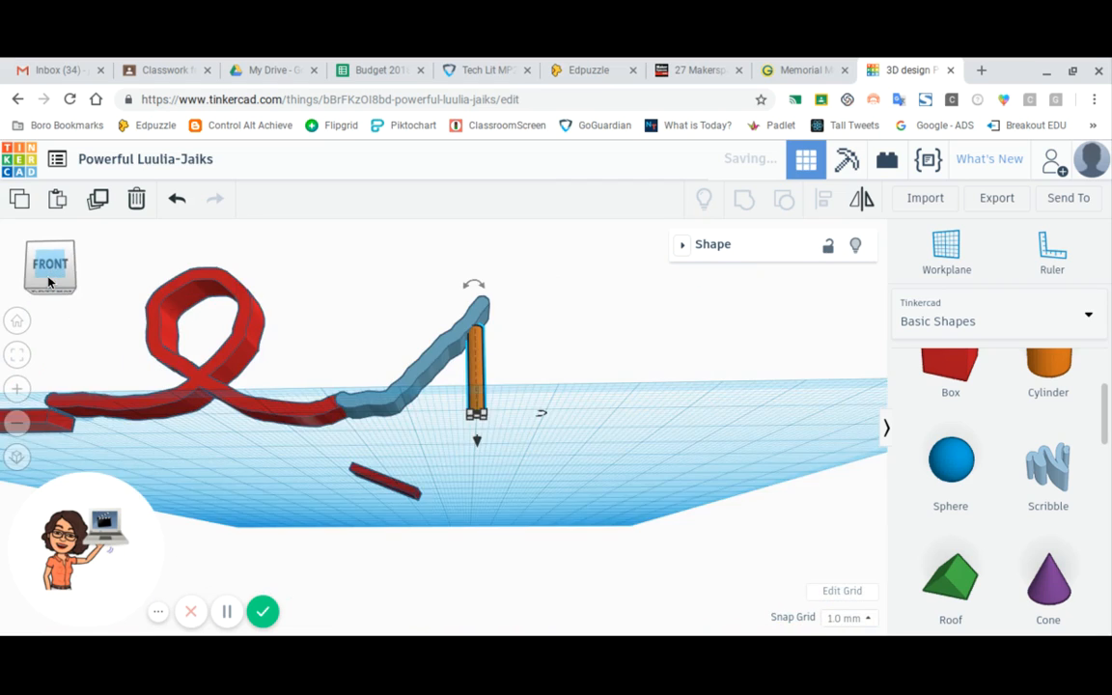
mouse_move(48, 280)
mouse_down()
mouse_move(36, 287)
mouse_move(55, 259)
mouse_up()
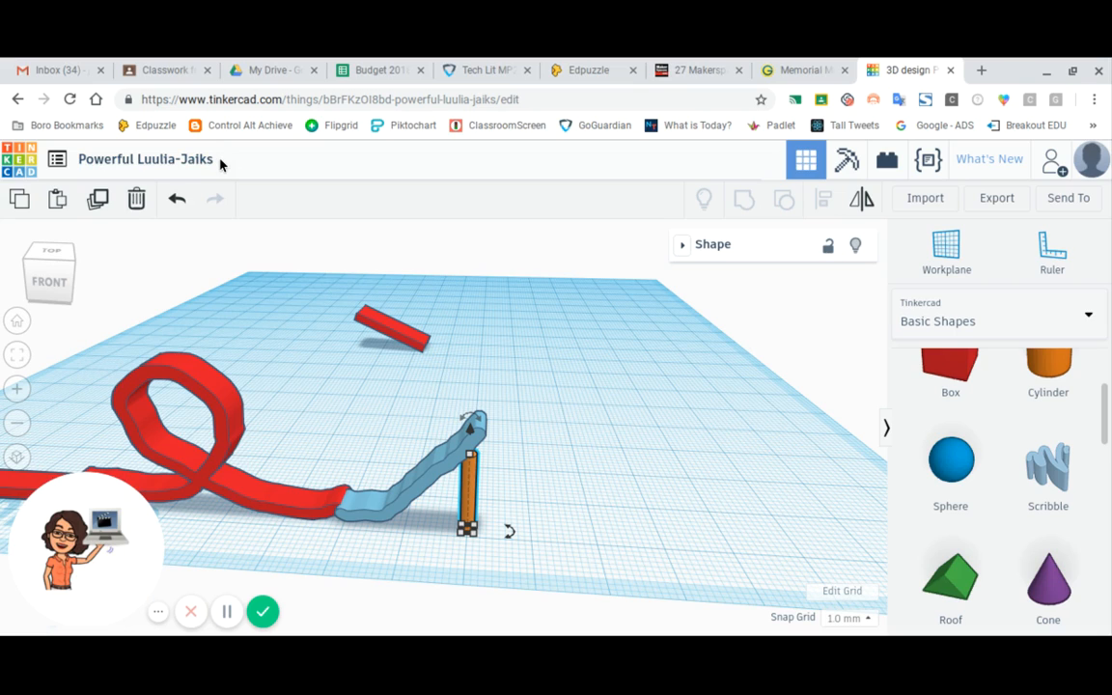
Rename the design as "My roller coaster".
click(121, 161)
click(119, 160)
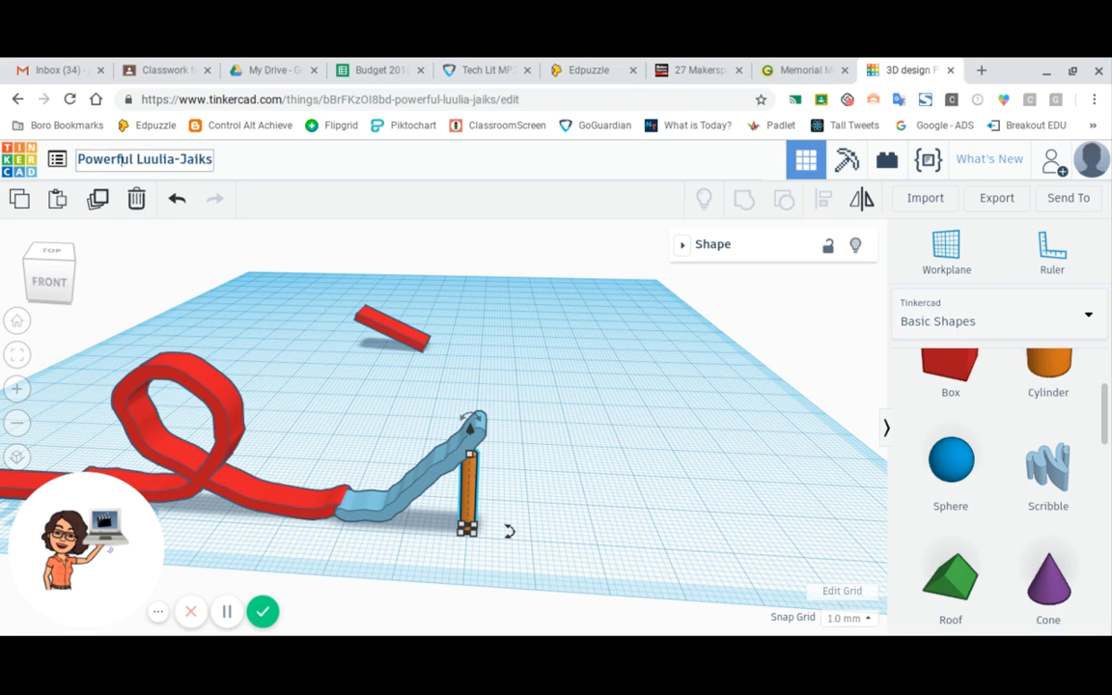
key(BackSpace)
key(BackSpace)
key(BackSpace)
key(BackSpace)
key(BackSpace)
key(BackSpace)
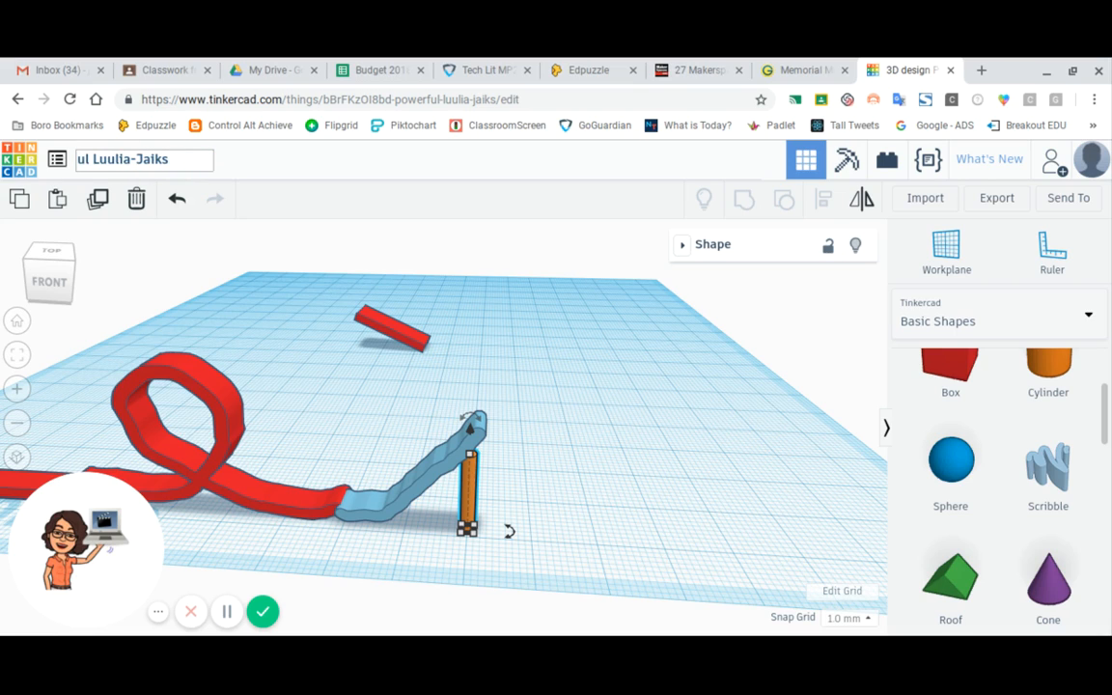
triple_click(171, 159)
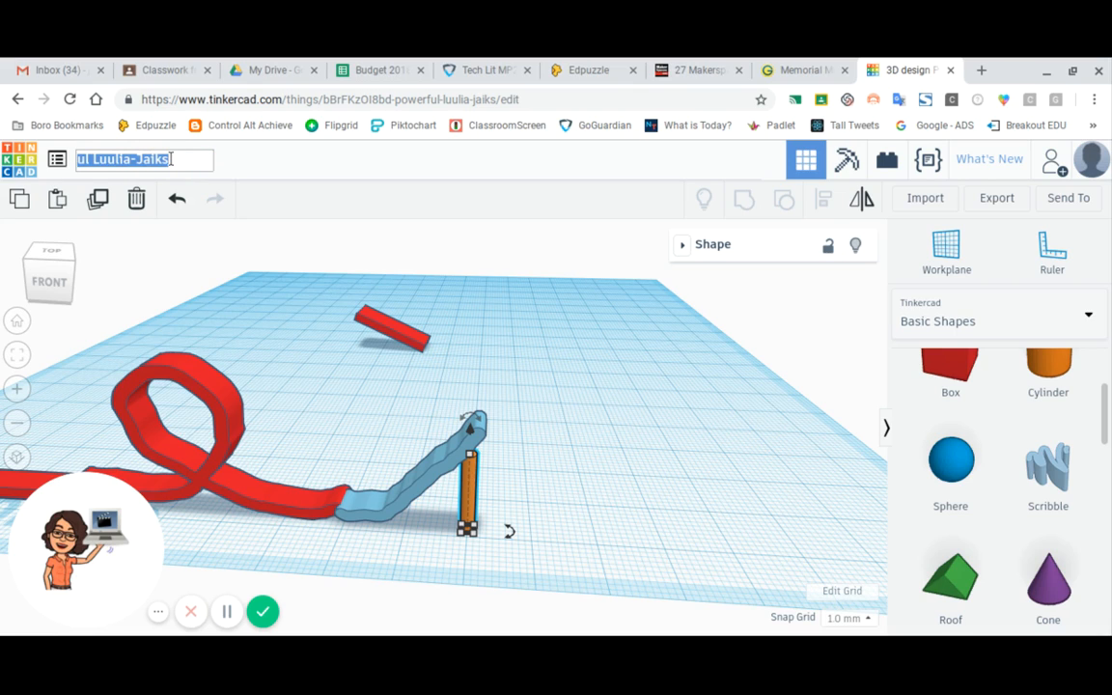
text(My roller c)
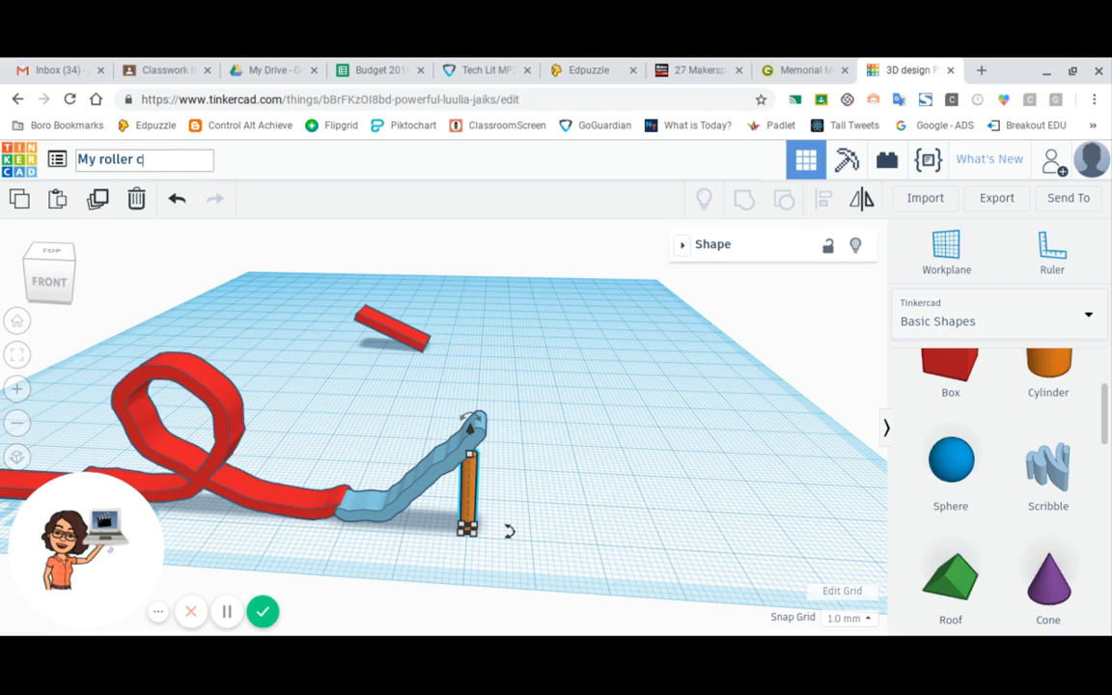
text(oaster)
key(Return)
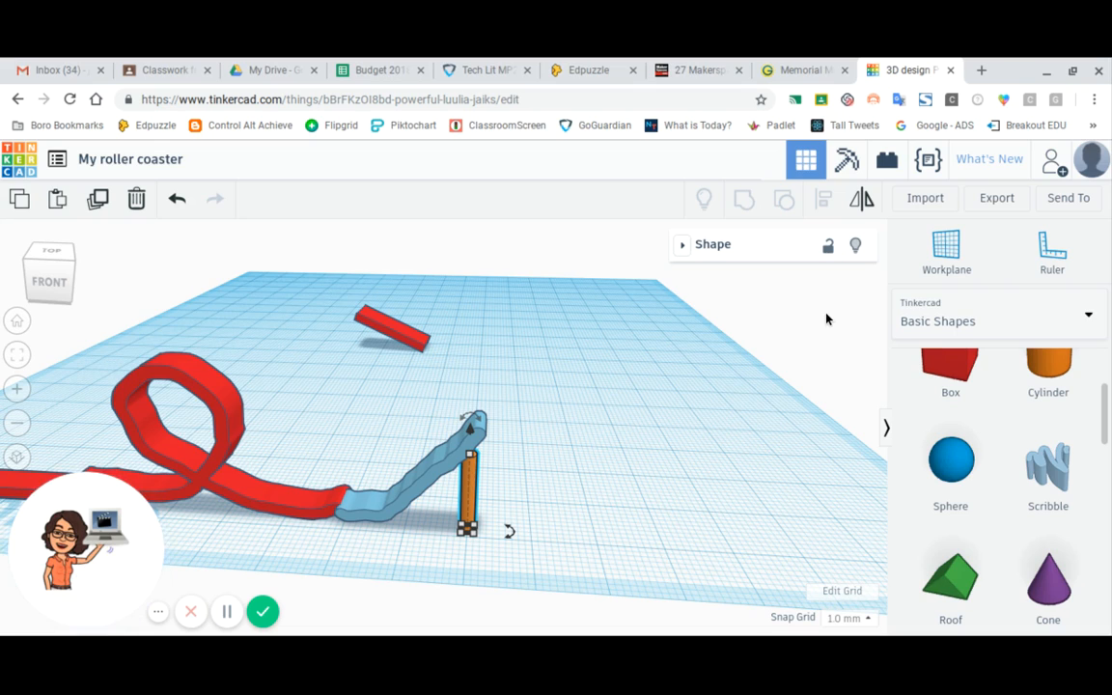
View the options for sending the design to other services, then close them.
click(1053, 199)
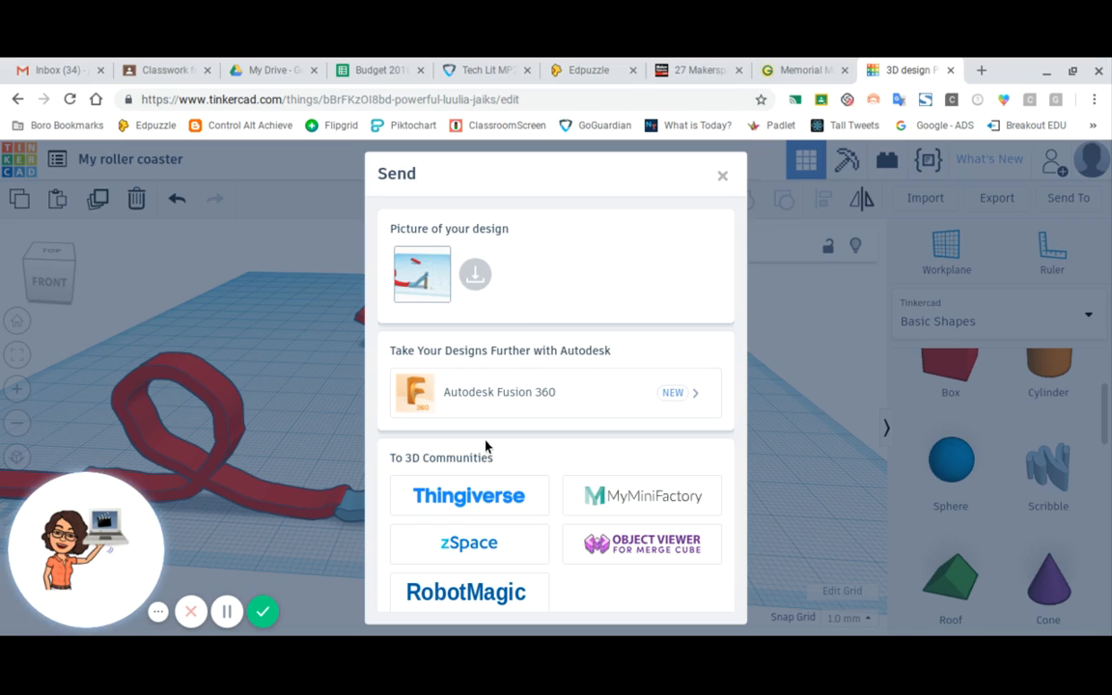
click(723, 180)
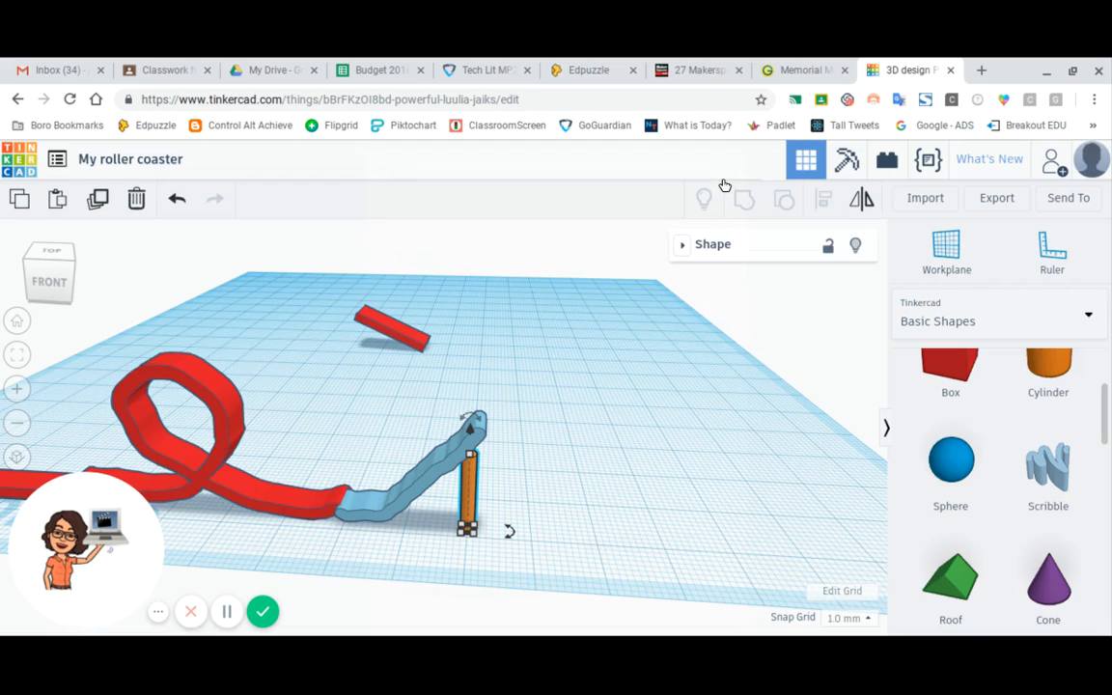